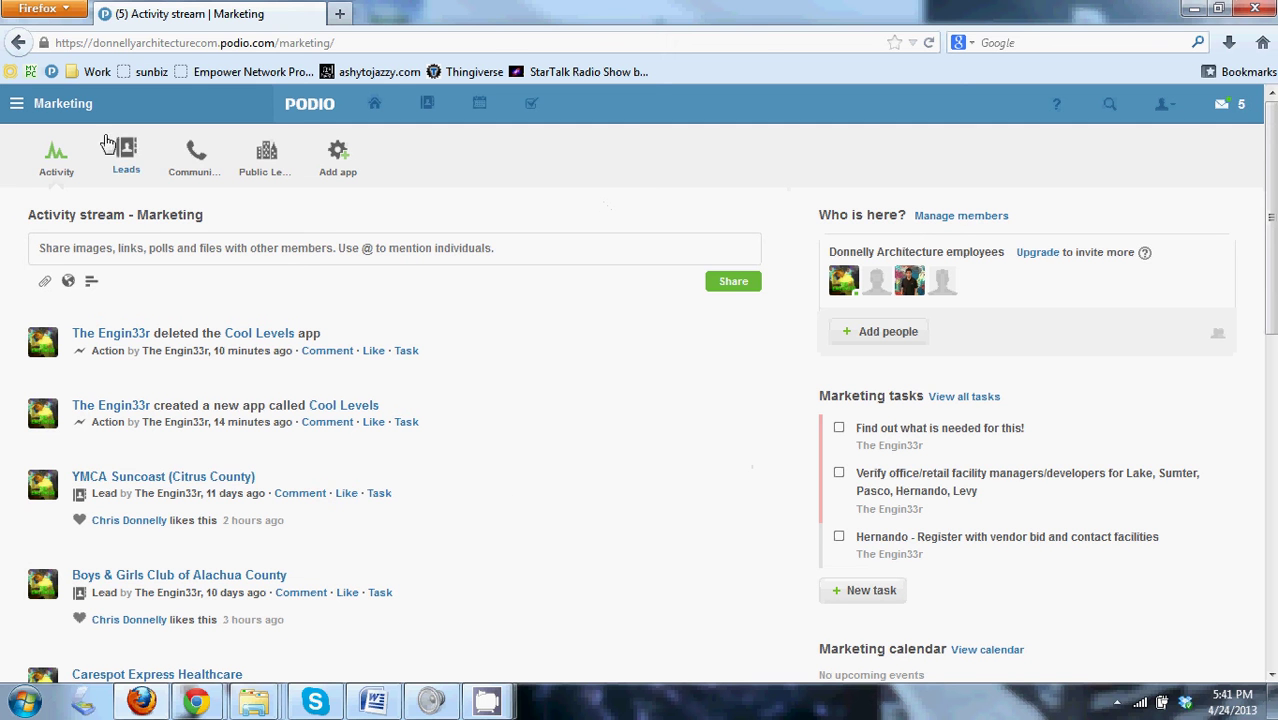
- Open the free App Market for adding an app and look through its most popular packs and apps
{"action": "left_click", "coordinate": [338, 155]}
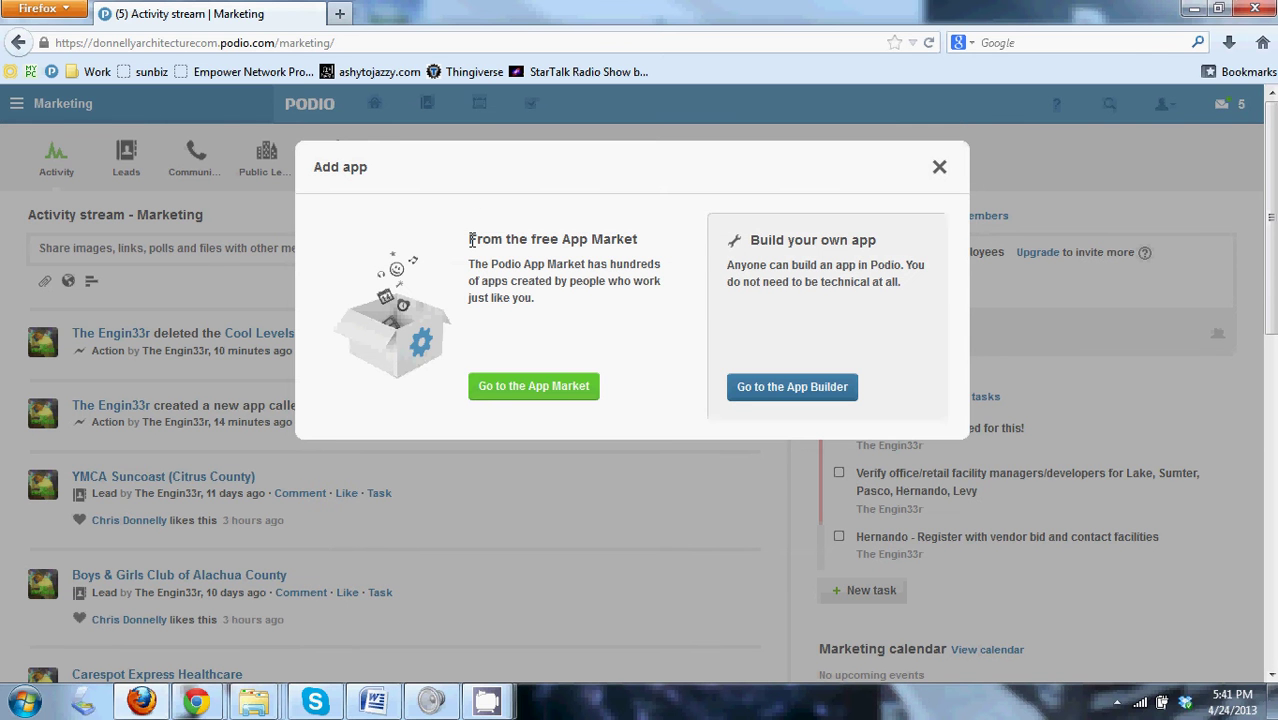
{"action": "left_click", "coordinate": [580, 390]}
{"action": "left_click", "coordinate": [592, 397]}
{"action": "left_click", "coordinate": [538, 393]}
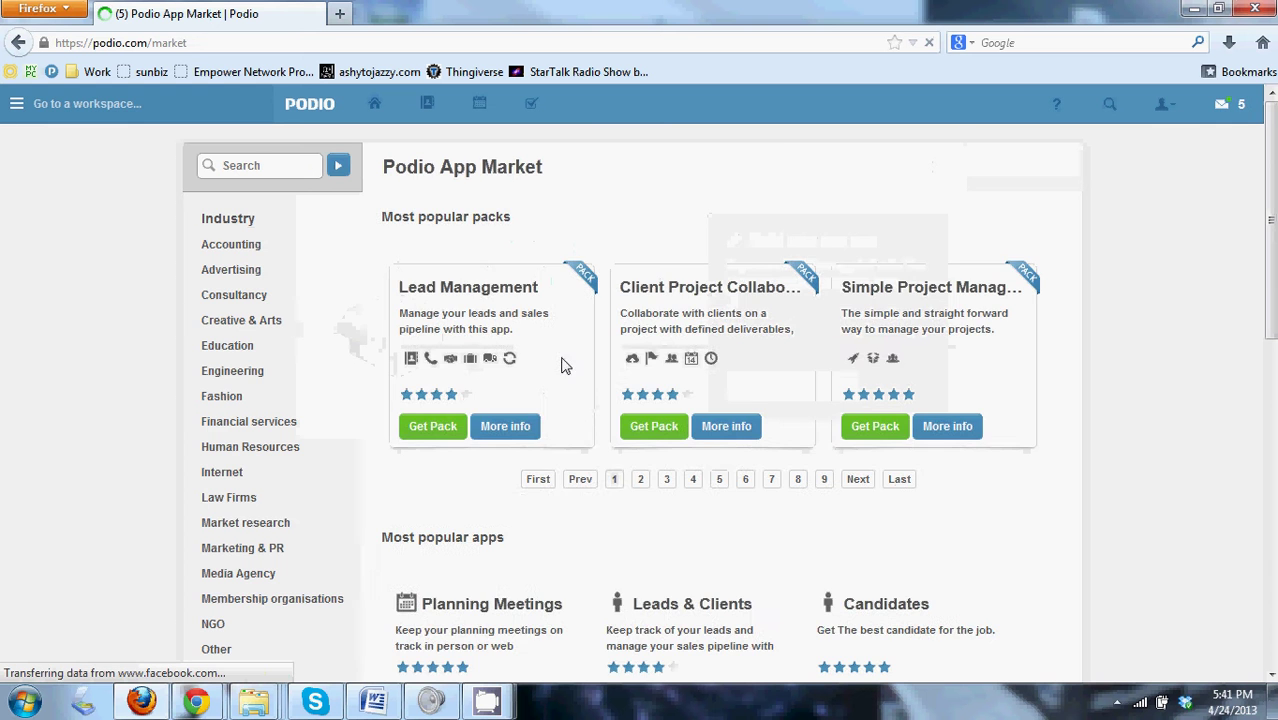
{"action": "scroll", "coordinate": [595, 400], "scroll_direction": "down", "scroll_amount": 3}
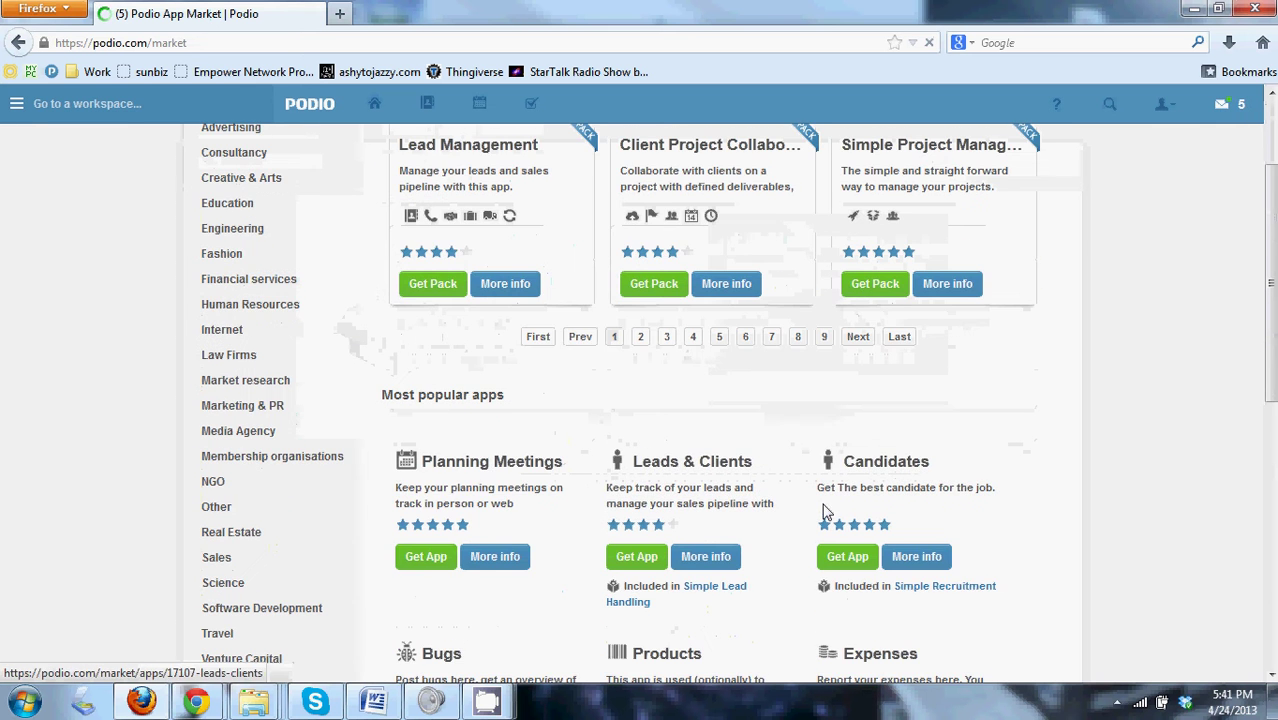
{"action": "scroll", "coordinate": [822, 513], "scroll_direction": "down", "scroll_amount": 2}
{"action": "scroll", "coordinate": [765, 540], "scroll_direction": "down", "scroll_amount": 1}
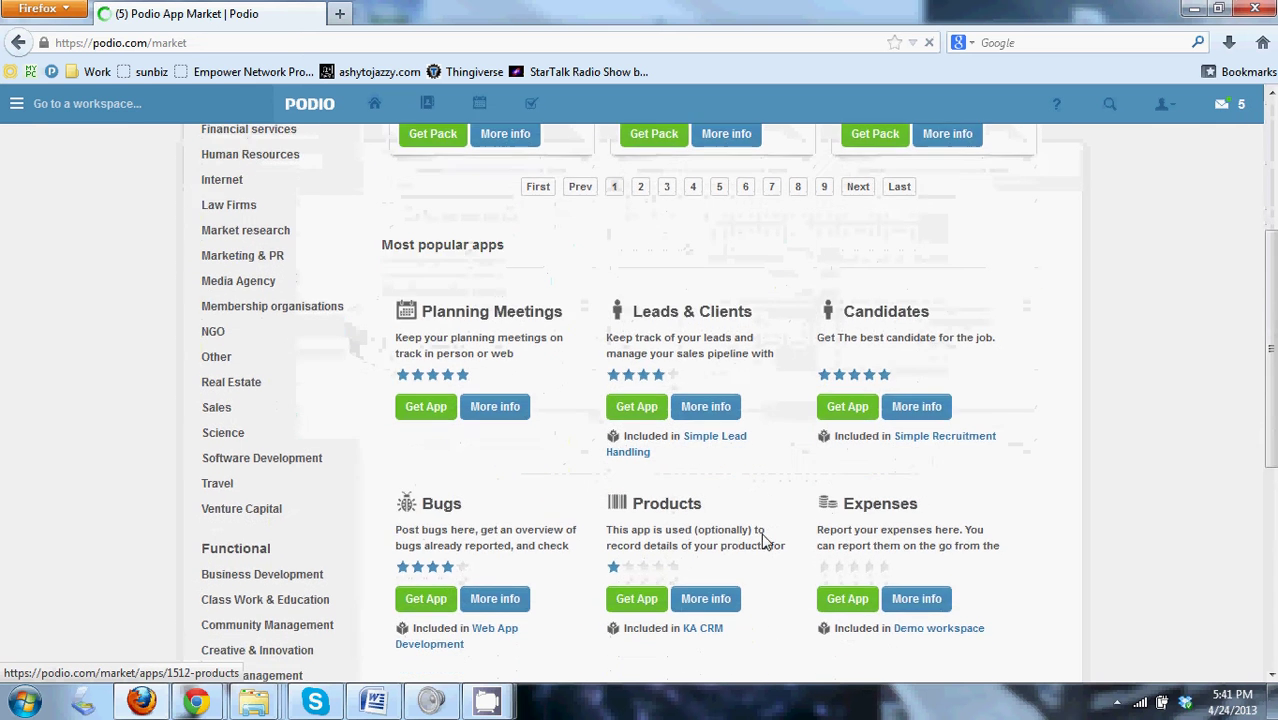
{"action": "scroll", "coordinate": [591, 458], "scroll_direction": "up", "scroll_amount": 1}
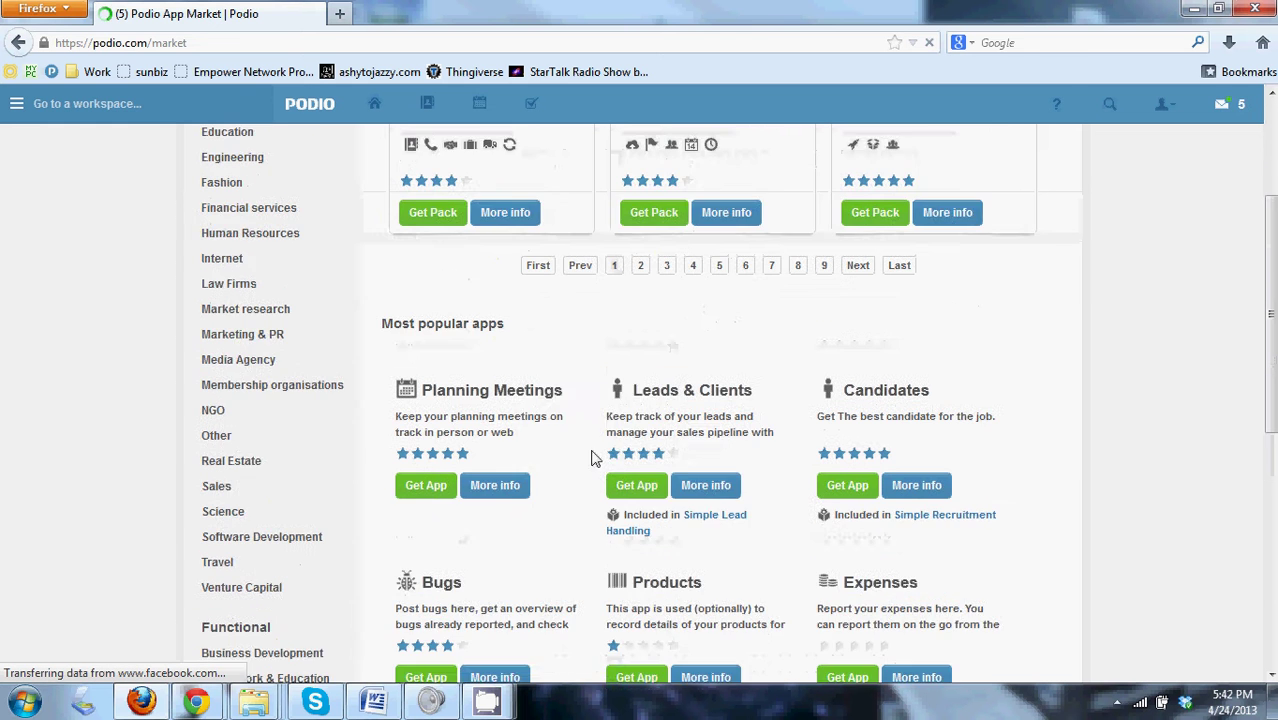
{"action": "scroll", "coordinate": [591, 458], "scroll_direction": "up", "scroll_amount": 1}
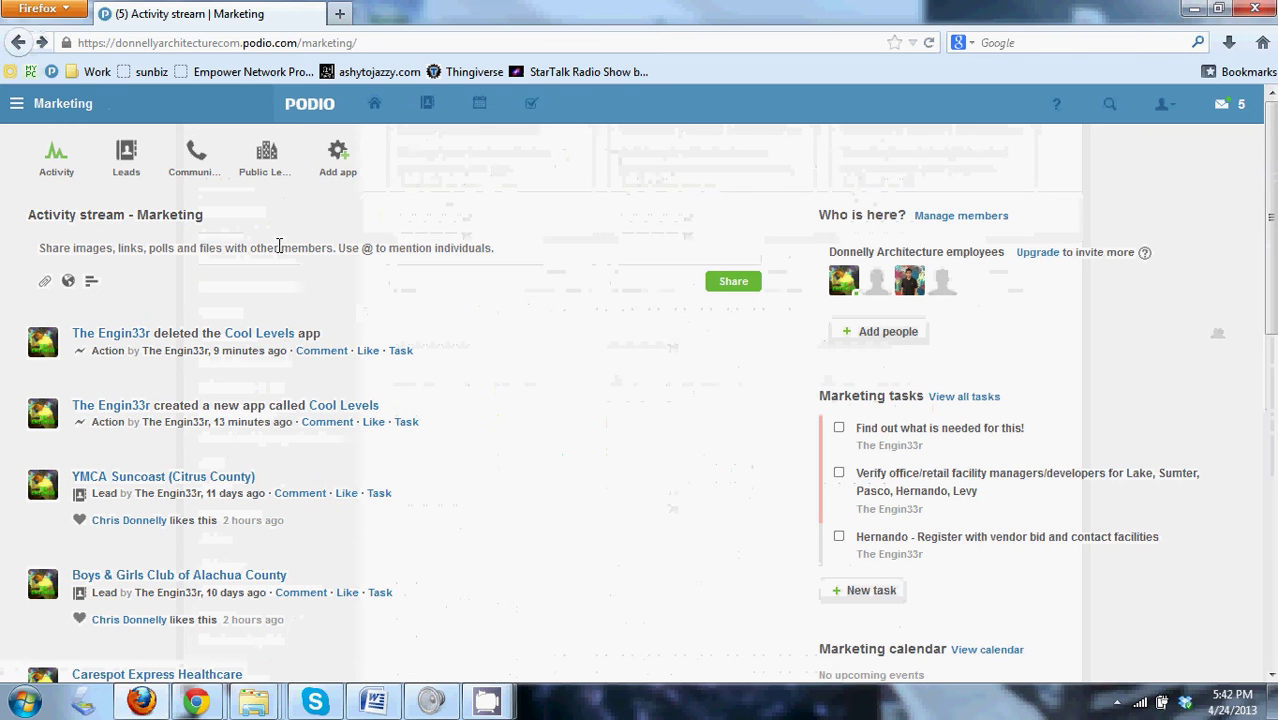
- Open the Marketing workspace's Leads app and start modifying its template
{"action": "left_click", "coordinate": [343, 150]}
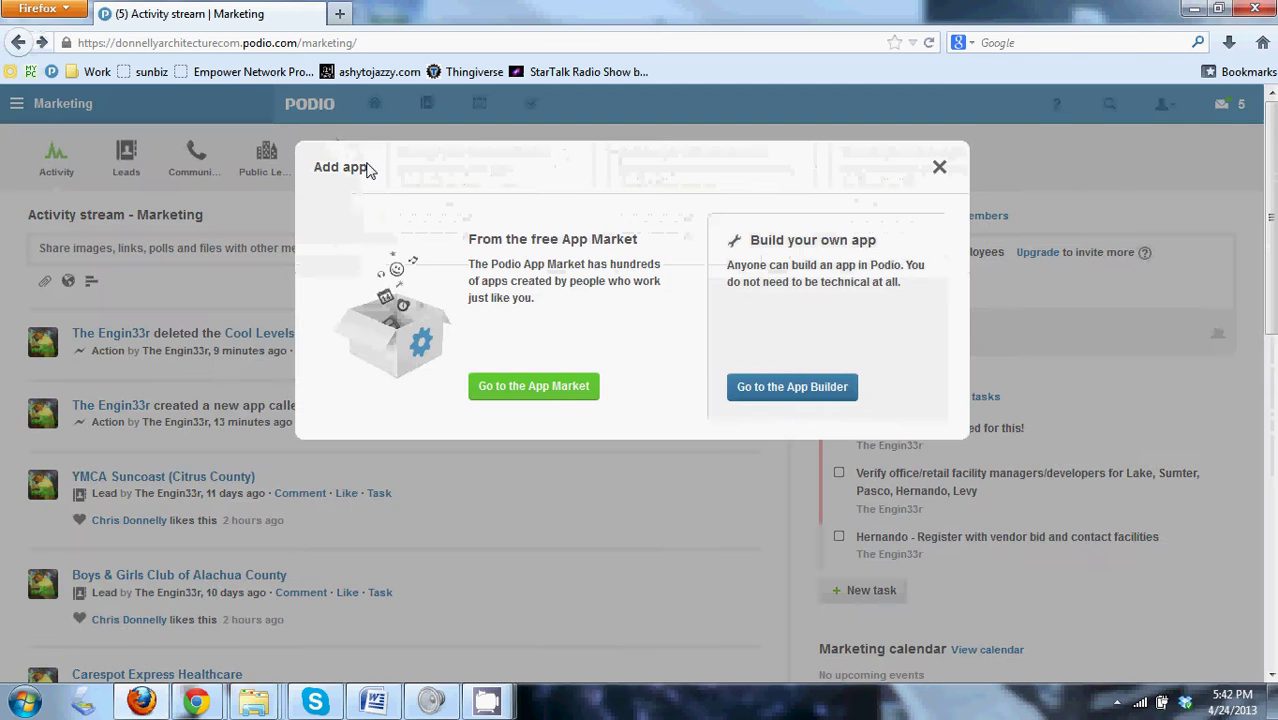
{"action": "left_click", "coordinate": [938, 168]}
{"action": "left_click", "coordinate": [133, 155]}
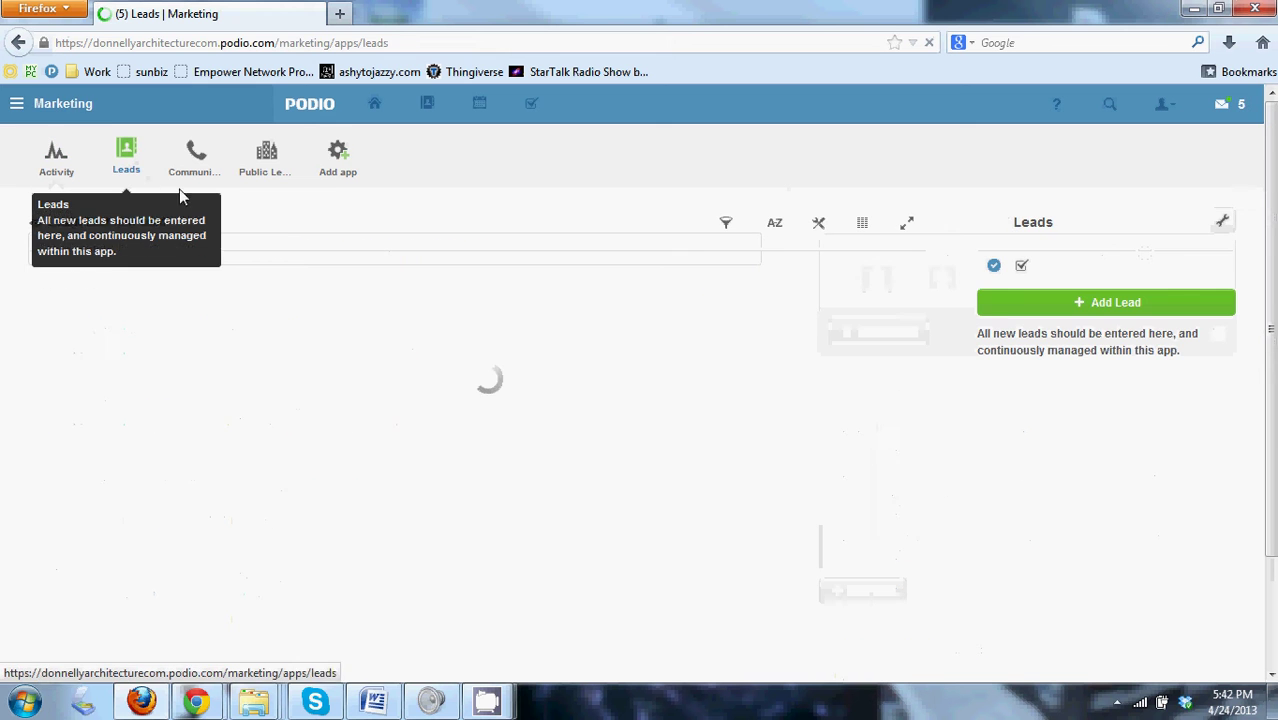
{"action": "left_click", "coordinate": [1224, 224]}
{"action": "left_click", "coordinate": [1135, 364]}
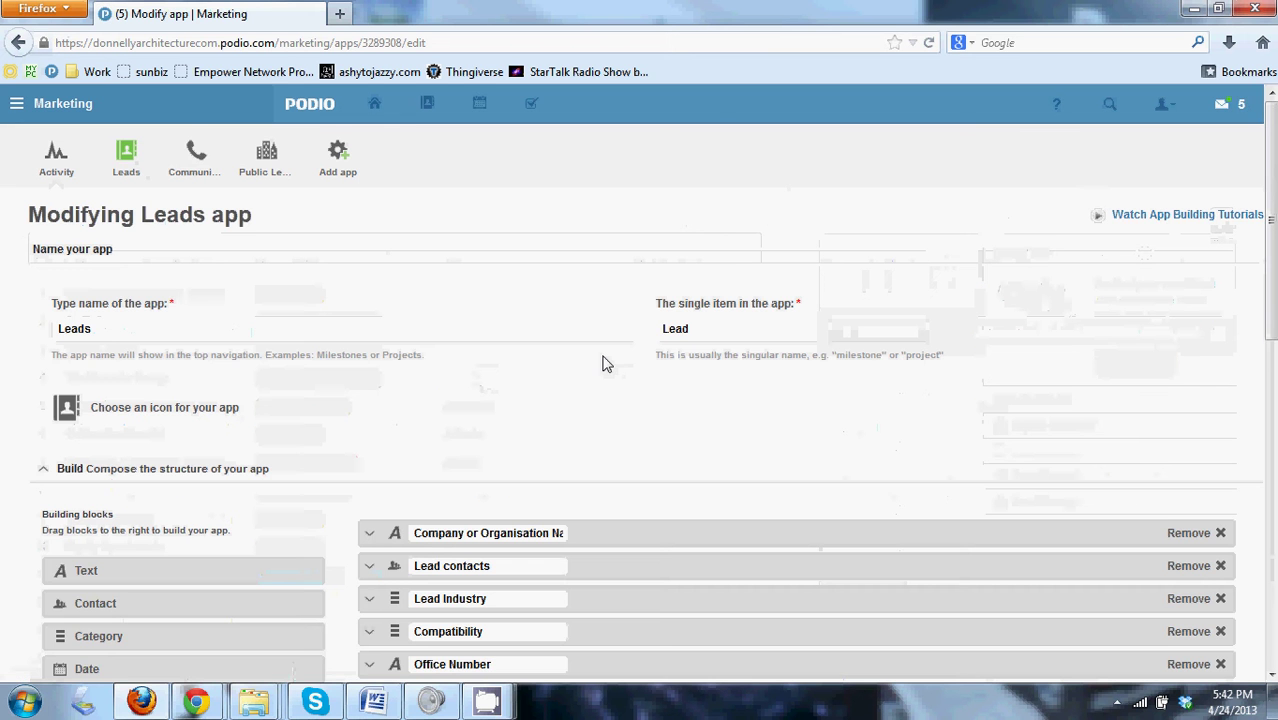
- Examine the available building blocks and the existing fields in the Leads app's structure, from the company name to Communications
{"action": "scroll", "coordinate": [610, 364], "scroll_direction": "down", "scroll_amount": 6}
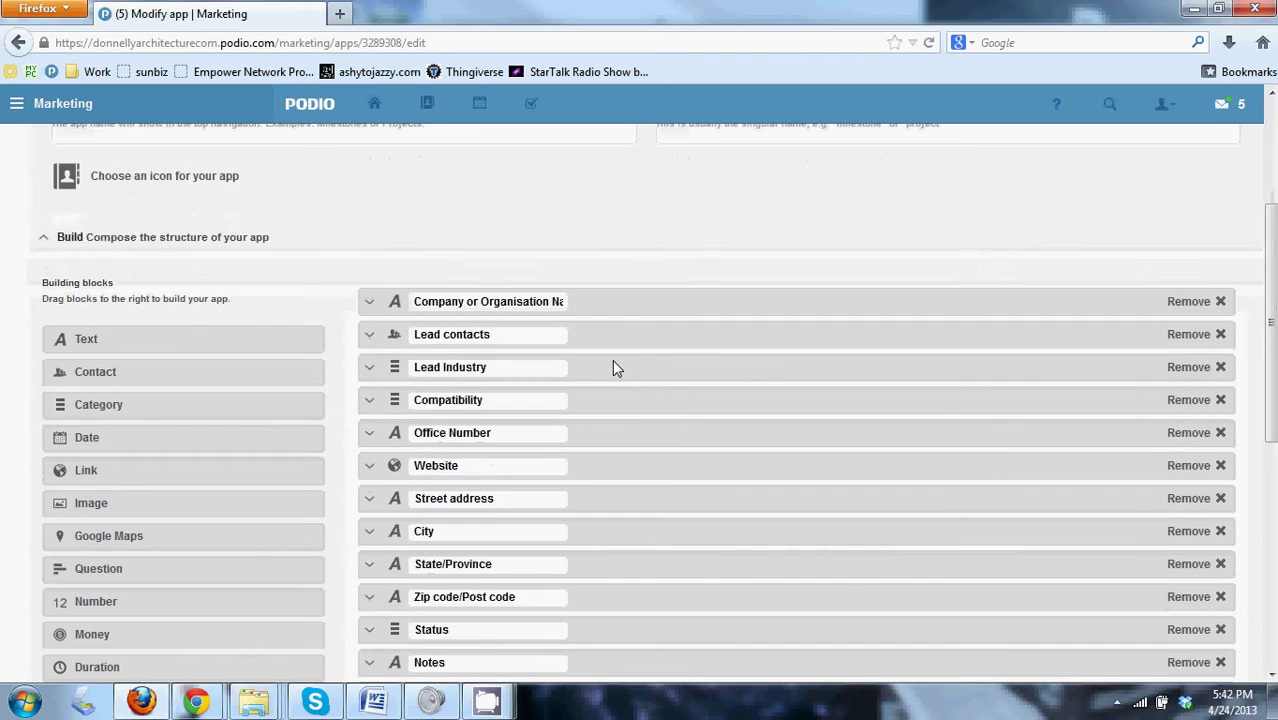
{"action": "scroll", "coordinate": [240, 290], "scroll_direction": "up", "scroll_amount": 3}
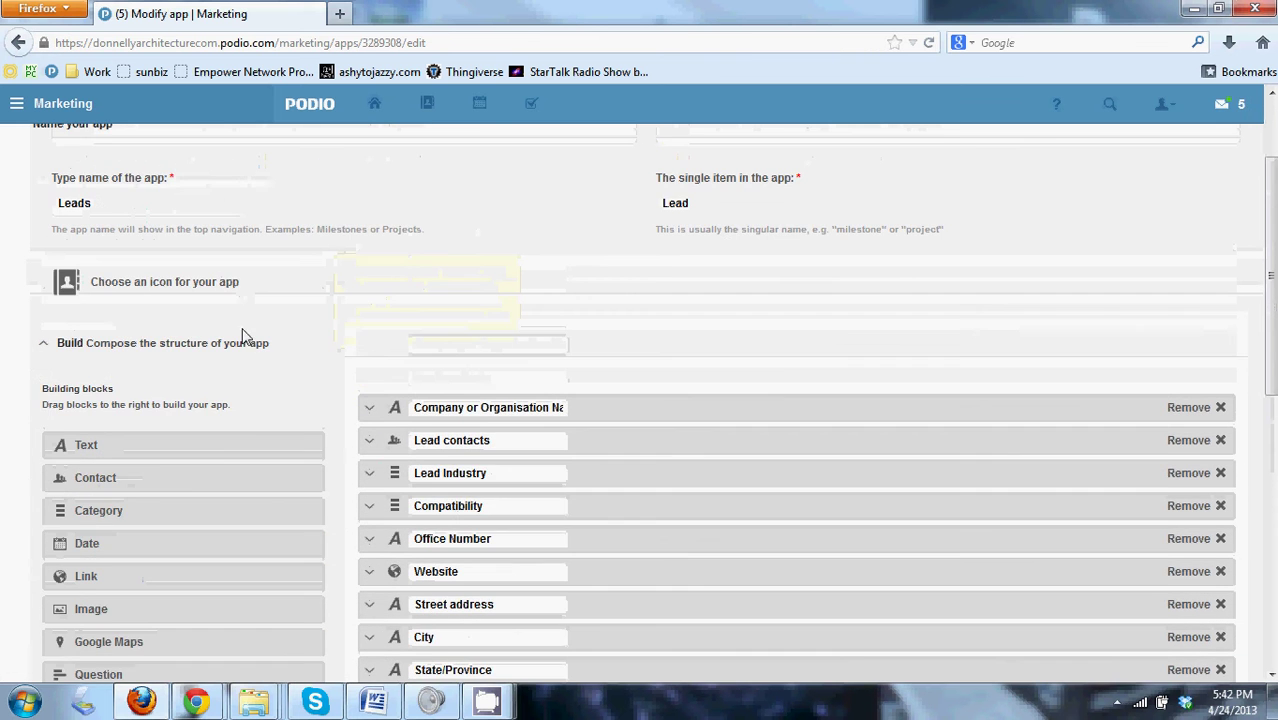
{"action": "scroll", "coordinate": [197, 405], "scroll_direction": "down", "scroll_amount": 2}
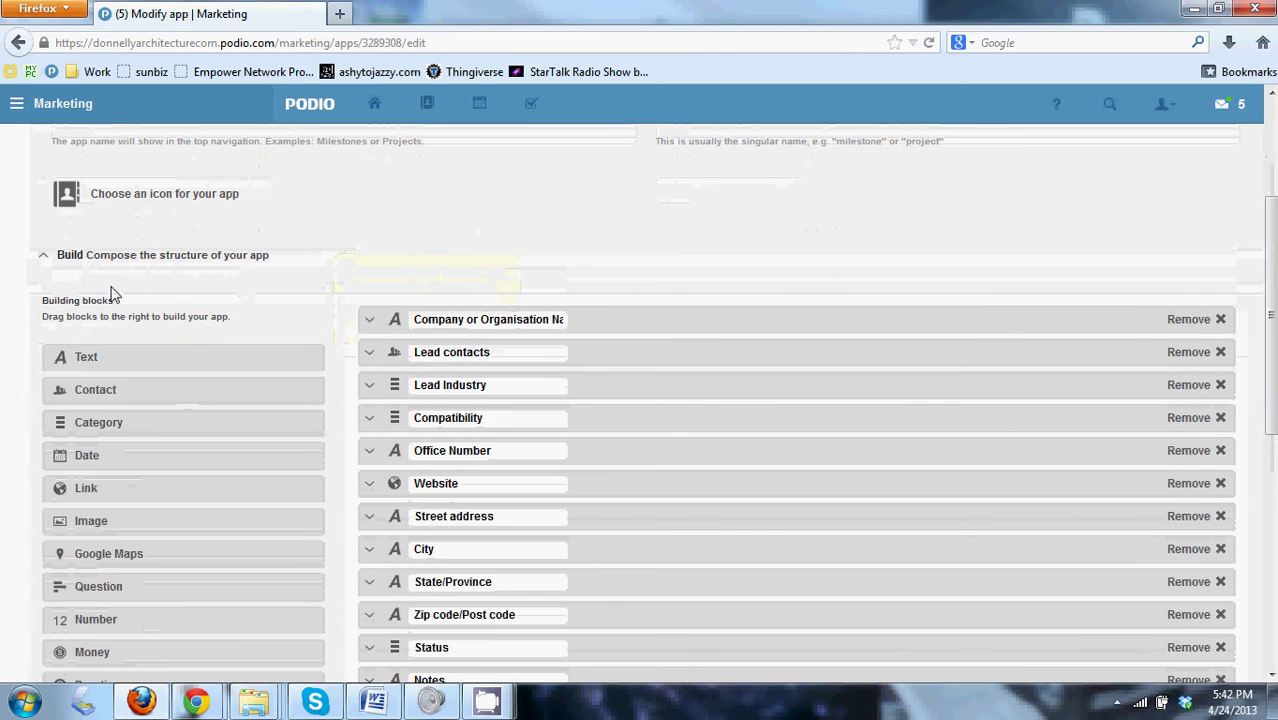
{"action": "triple_click", "coordinate": [58, 302]}
{"action": "left_click", "coordinate": [122, 305]}
{"action": "scroll", "coordinate": [202, 359], "scroll_direction": "down", "scroll_amount": 3}
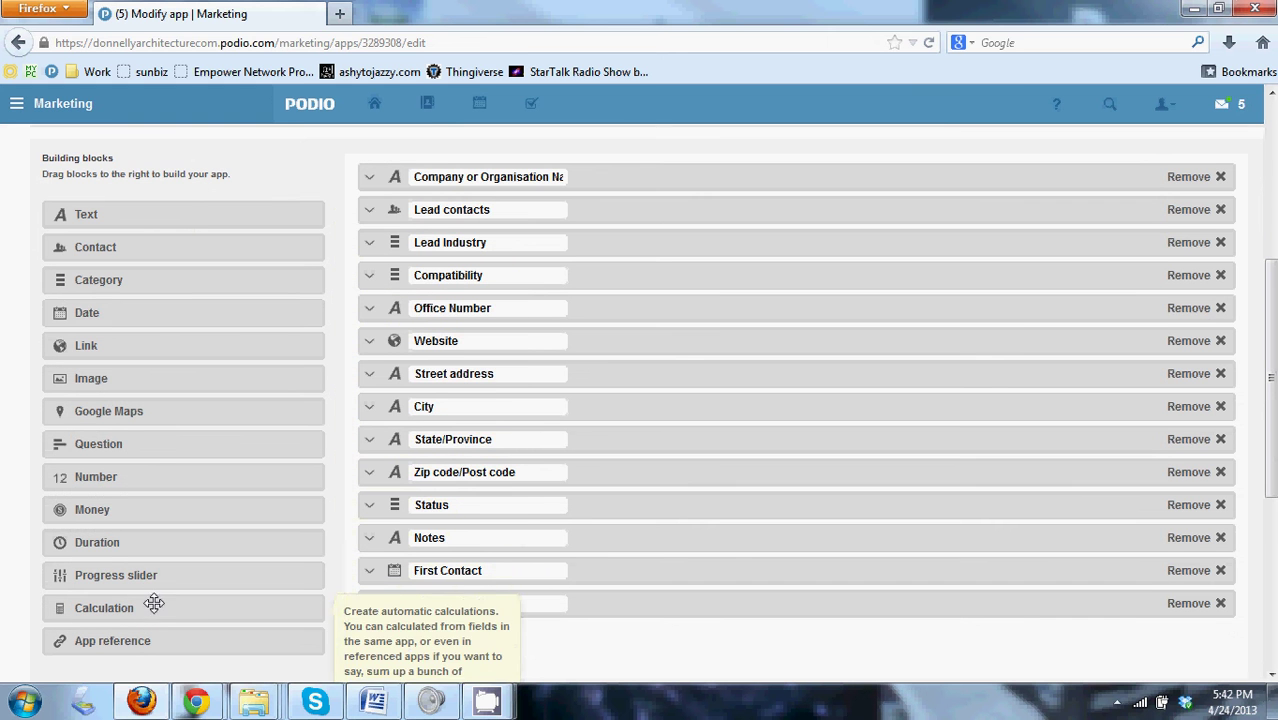
{"action": "mouse_move", "coordinate": [668, 350]}
{"action": "left_mouse_down"}
{"action": "mouse_move", "coordinate": [673, 539]}
{"action": "mouse_move", "coordinate": [660, 345]}
{"action": "left_mouse_up"}
{"action": "mouse_move", "coordinate": [685, 214]}
{"action": "left_mouse_down"}
{"action": "mouse_move", "coordinate": [685, 360]}
{"action": "mouse_move", "coordinate": [688, 194]}
{"action": "mouse_move", "coordinate": [698, 212]}
{"action": "left_mouse_up"}
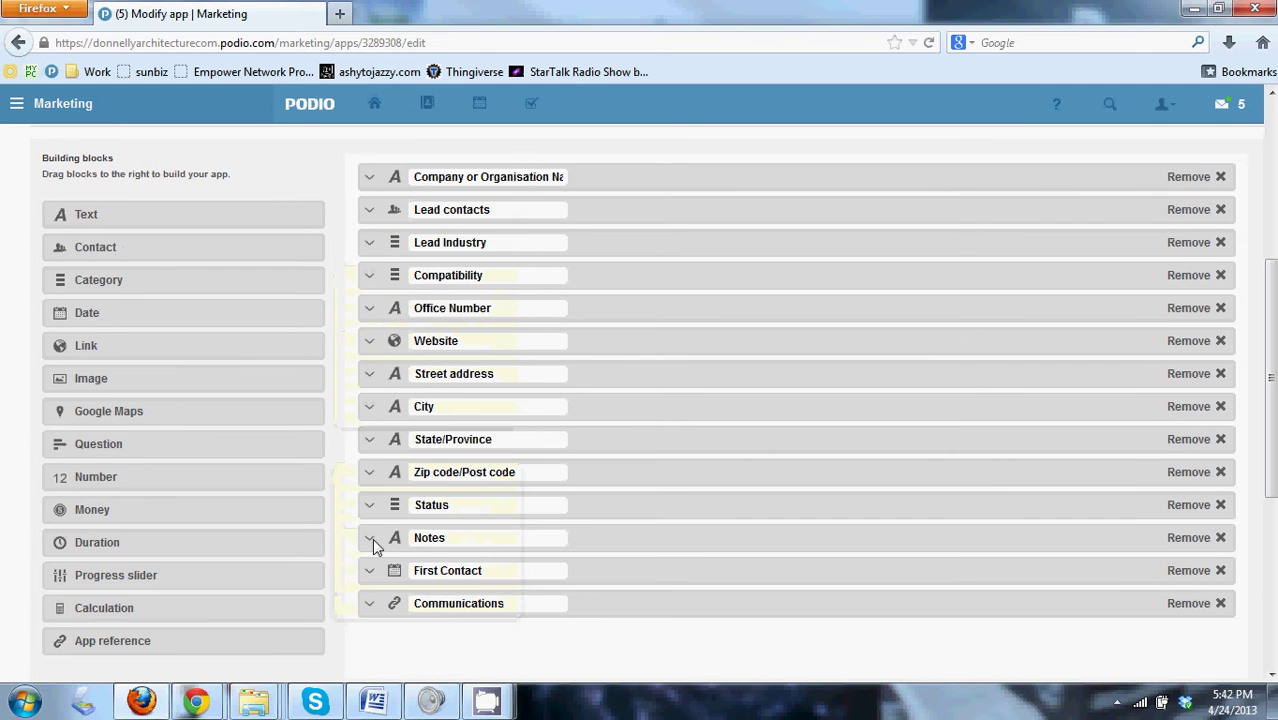
{"action": "scroll", "coordinate": [388, 612], "scroll_direction": "down", "scroll_amount": 1}
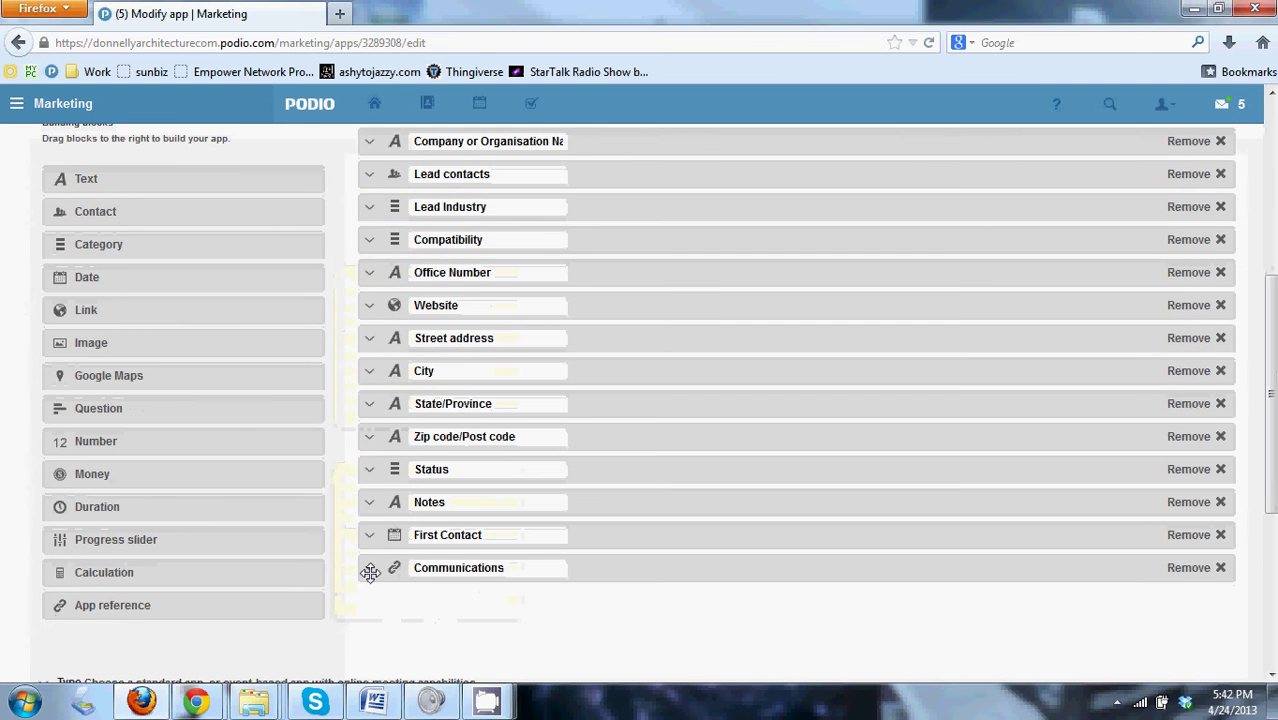
{"action": "scroll", "coordinate": [370, 580], "scroll_direction": "up", "scroll_amount": 4}
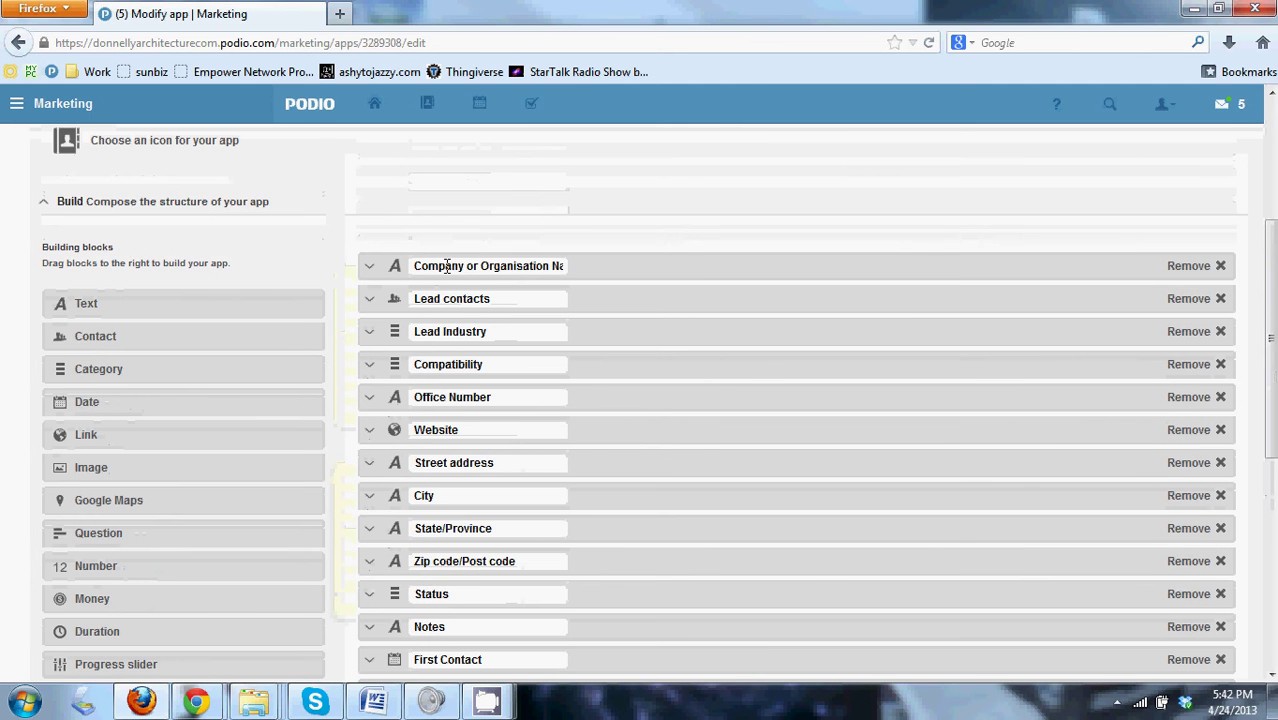
- Keep the Company or Organisation Name field as a single line of text and set its explanatory text to "This is the name of the company."
{"action": "left_click", "coordinate": [374, 266]}
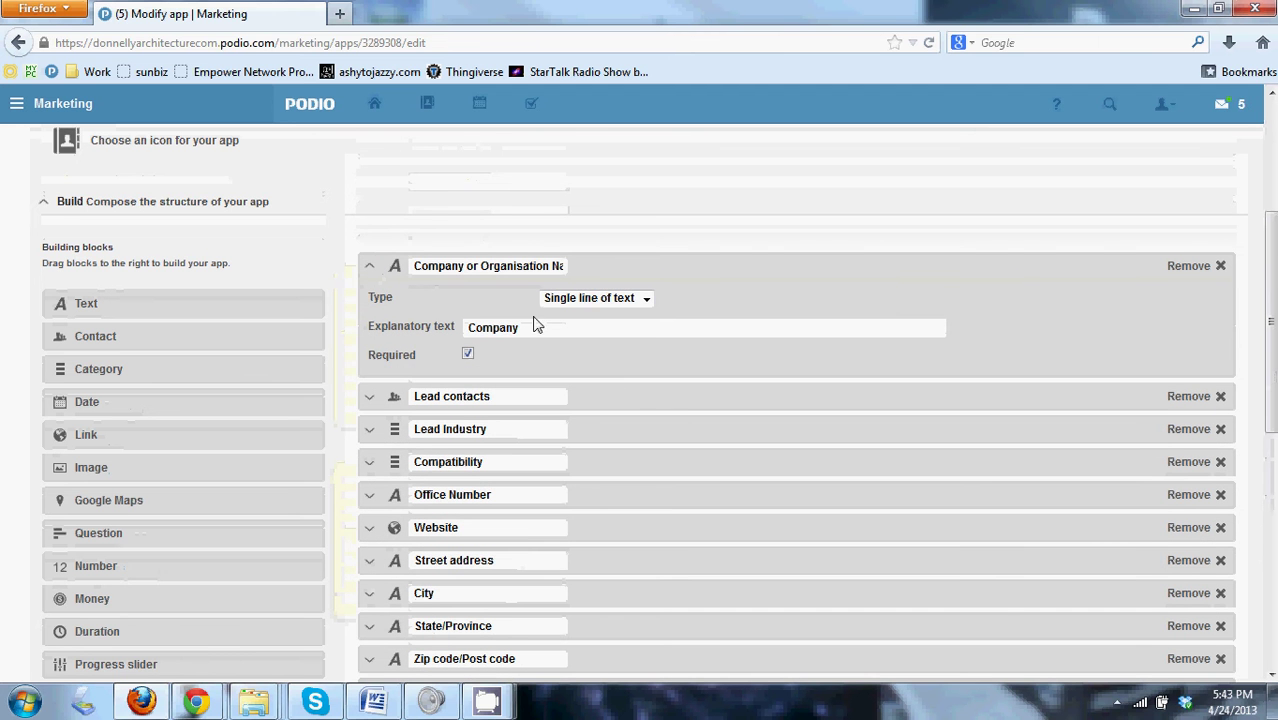
{"action": "left_click", "coordinate": [634, 299]}
{"action": "left_click", "coordinate": [634, 314]}
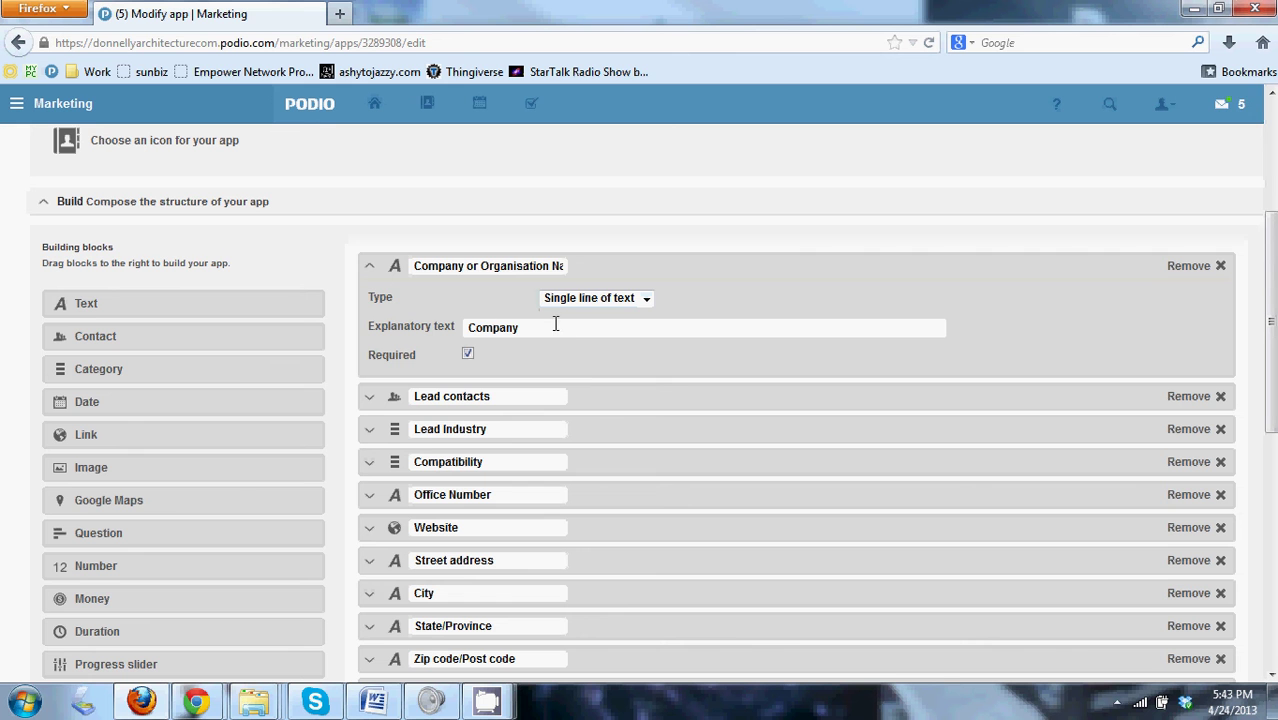
{"action": "left_click_drag", "start_coordinate": [507, 268], "coordinate": [604, 271]}
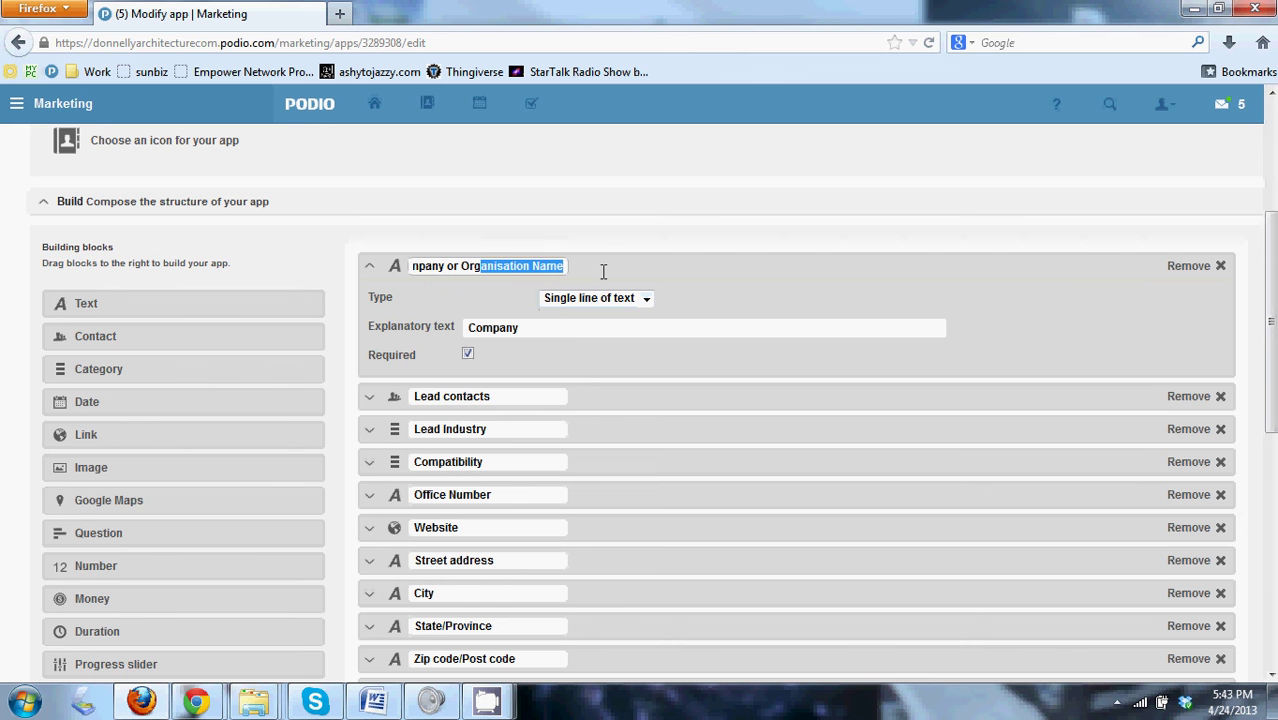
{"action": "left_click", "coordinate": [545, 268]}
{"action": "left_click", "coordinate": [545, 327]}
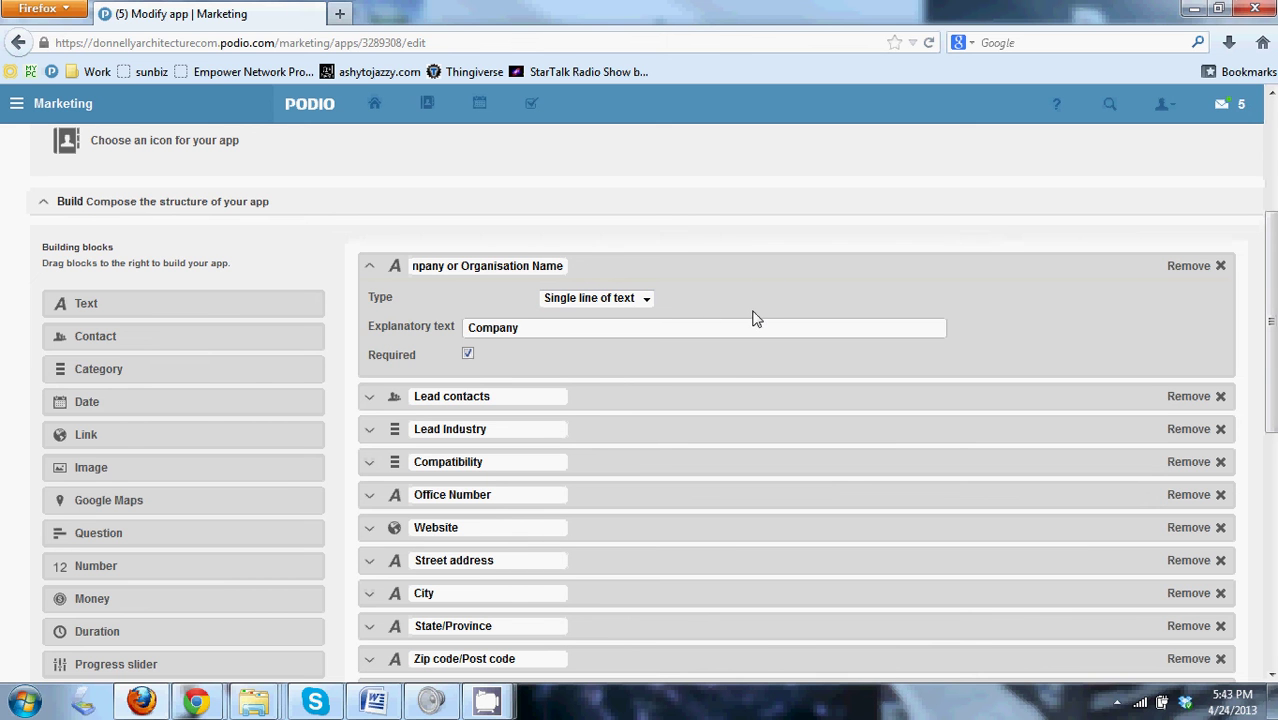
{"action": "left_click_drag", "start_coordinate": [697, 329], "coordinate": [449, 343]}
{"action": "type", "text": "This is the name of the compan"}
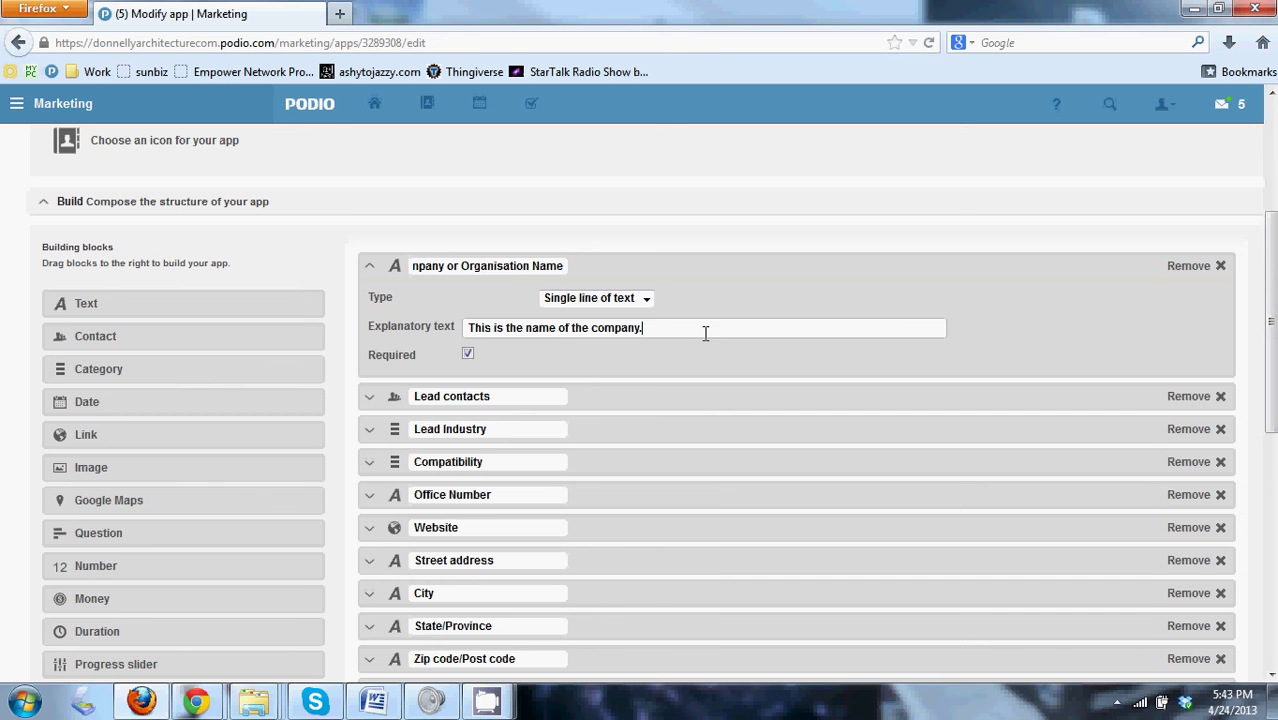
- Review the Lead contacts field's contact types, explanatory text and required setting, and collapse it
{"action": "left_click", "coordinate": [370, 397]}
{"action": "scroll", "coordinate": [495, 362], "scroll_direction": "down", "scroll_amount": 1}
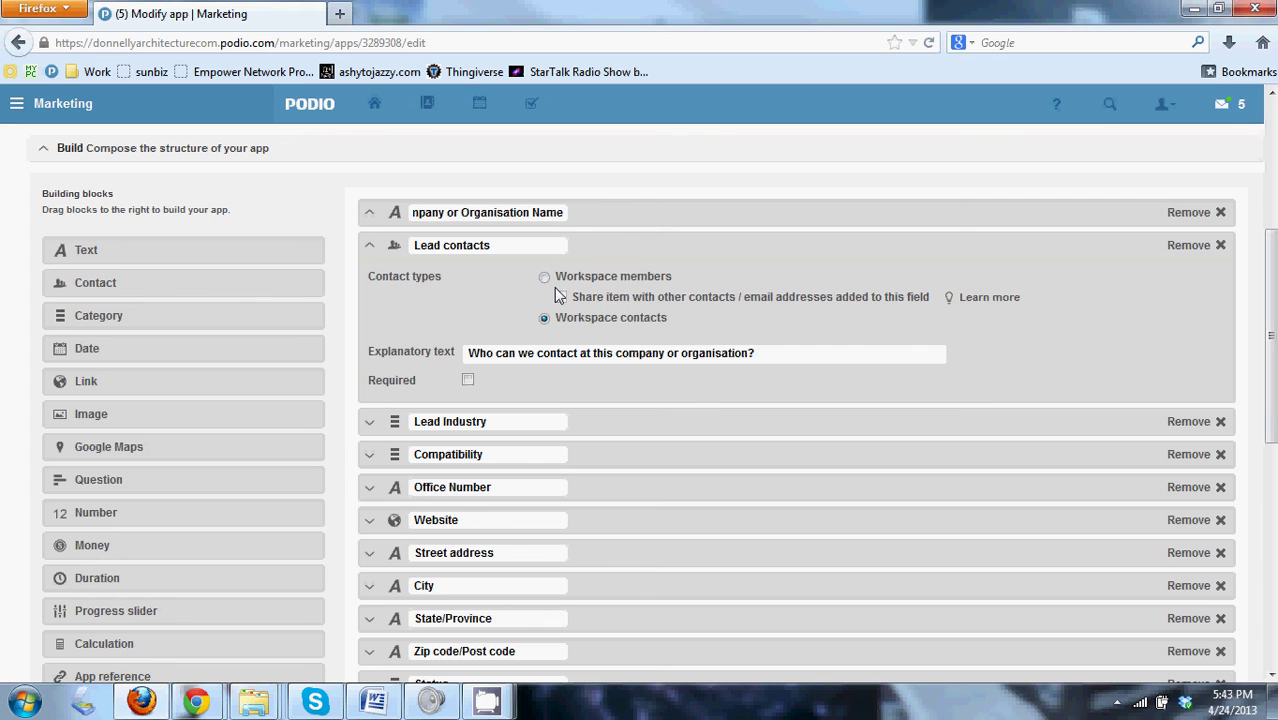
{"action": "left_click_drag", "start_coordinate": [450, 237], "coordinate": [522, 251]}
{"action": "left_click", "coordinate": [522, 251]}
{"action": "left_click", "coordinate": [371, 249]}
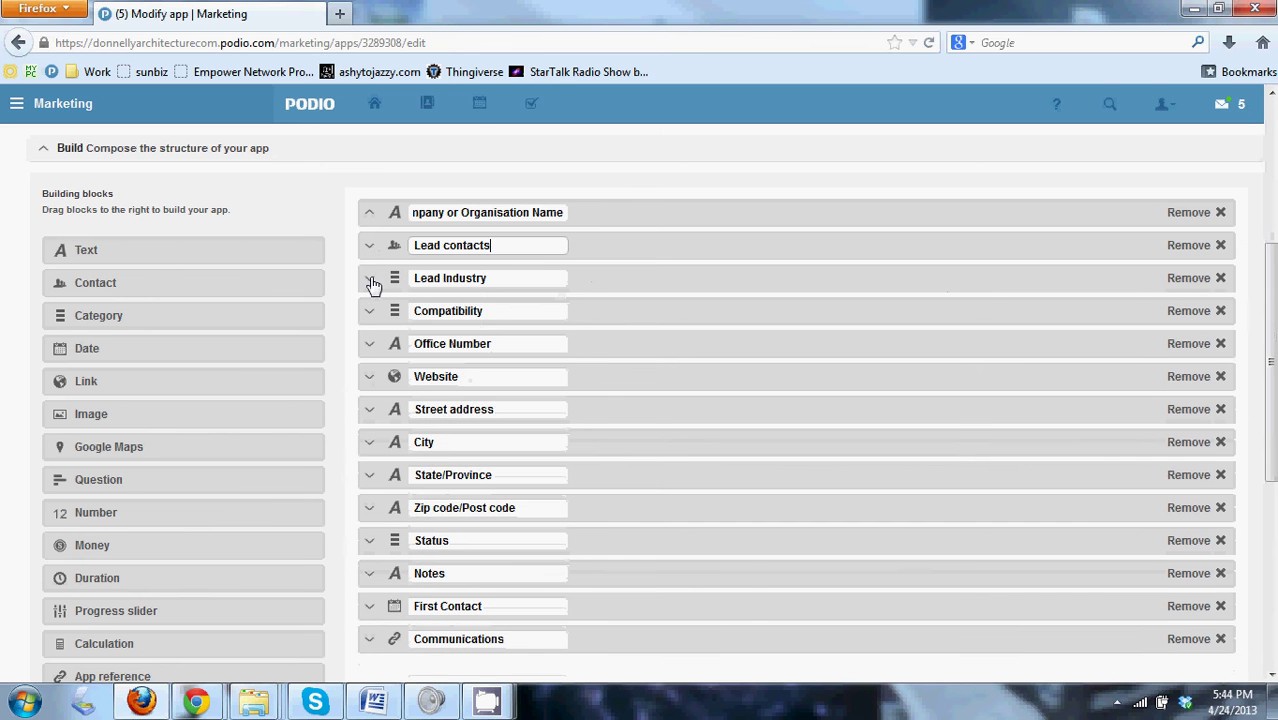
- Look through the category names defined in the Lead Industry field and collapse it
{"action": "left_click", "coordinate": [370, 282]}
{"action": "scroll", "coordinate": [612, 380], "scroll_direction": "down", "scroll_amount": 1}
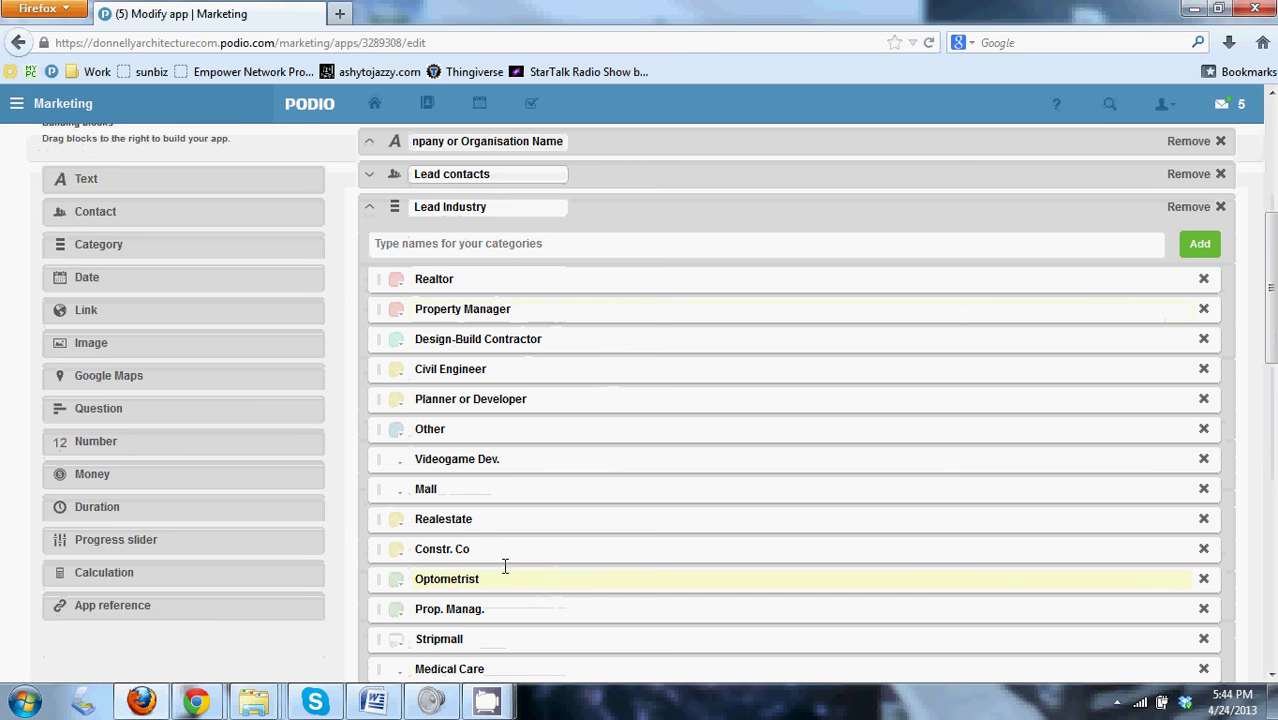
{"action": "scroll", "coordinate": [630, 478], "scroll_direction": "down", "scroll_amount": 2}
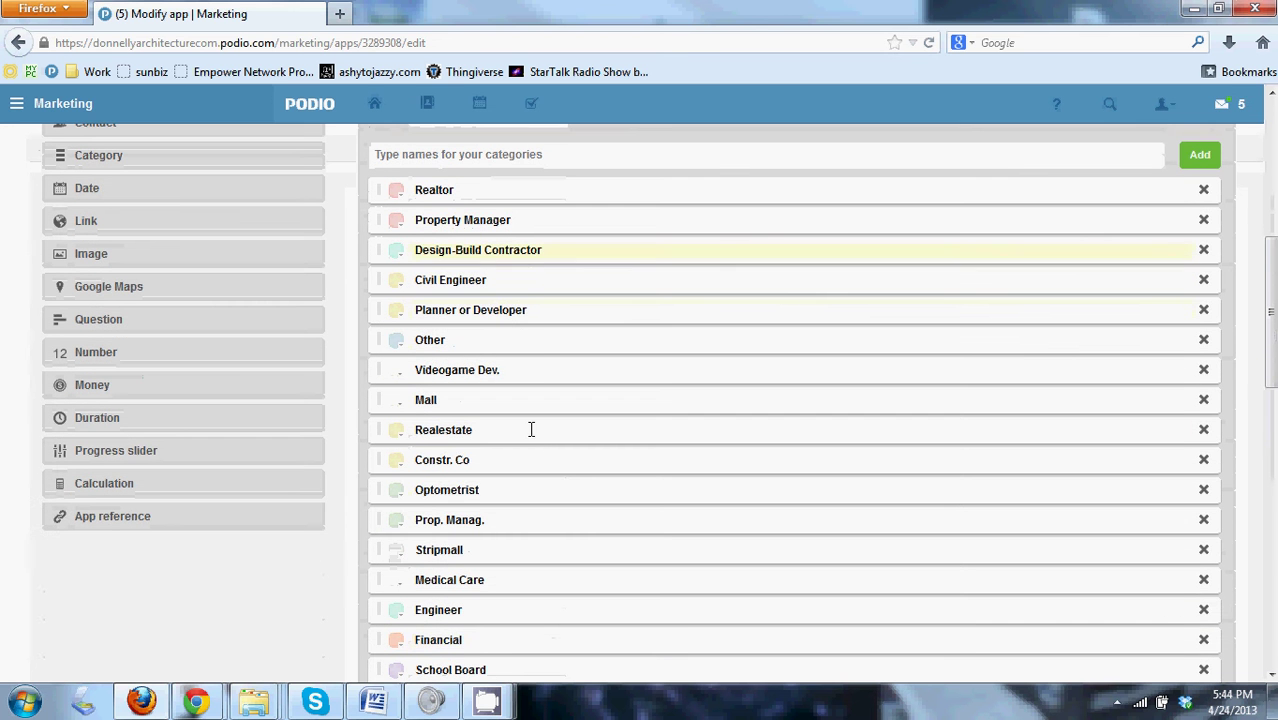
{"action": "scroll", "coordinate": [628, 362], "scroll_direction": "up", "scroll_amount": 1}
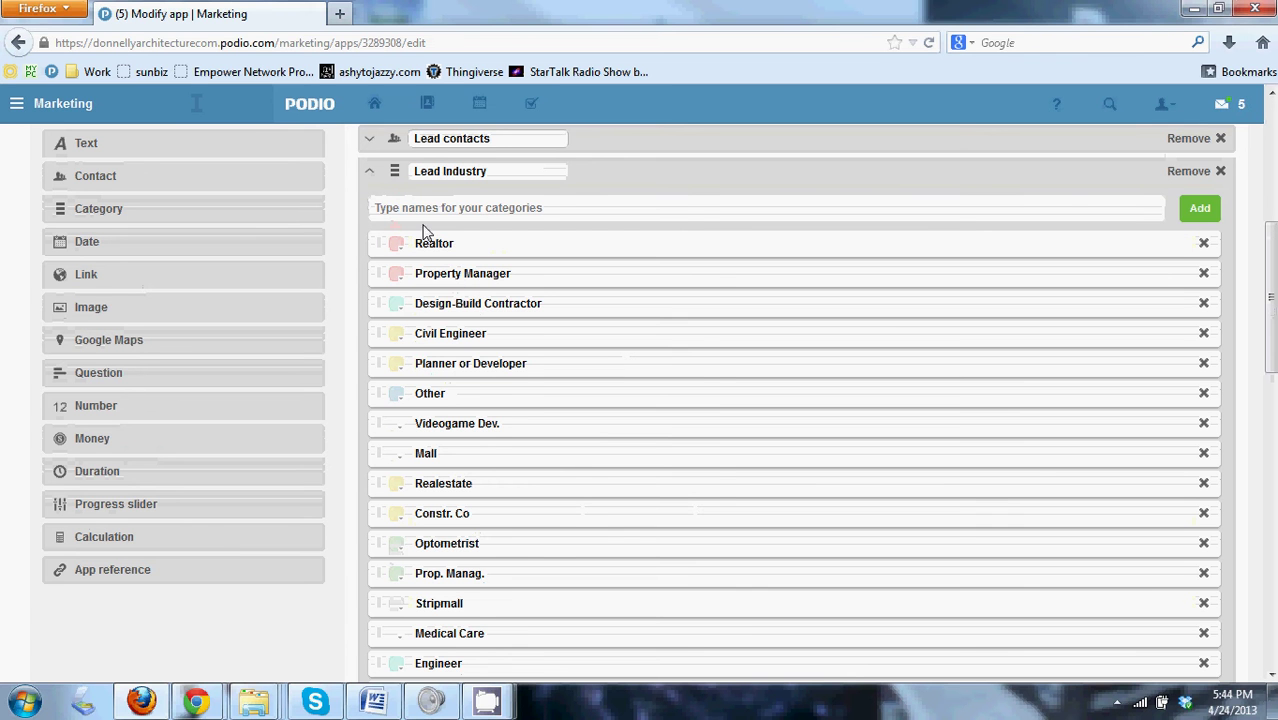
{"action": "left_click", "coordinate": [370, 172]}
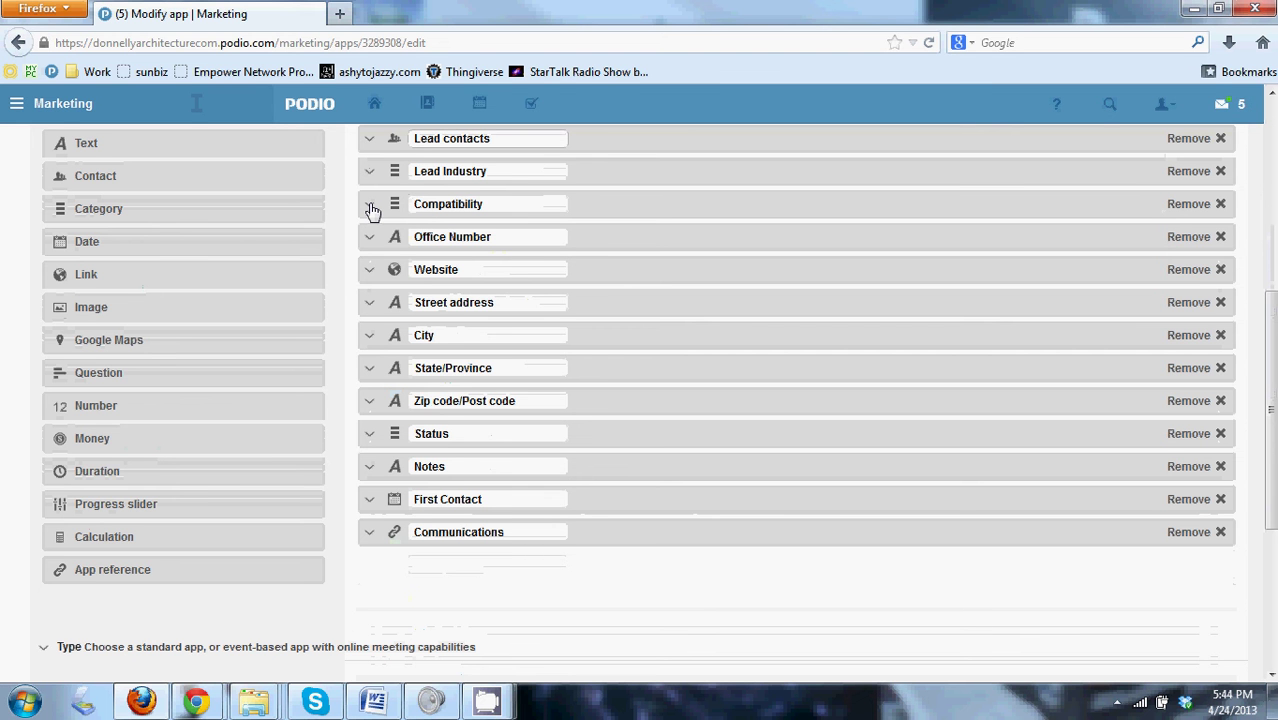
- Inspect the Compatibility field's categories and its number of possible choices
{"action": "left_click", "coordinate": [369, 206]}
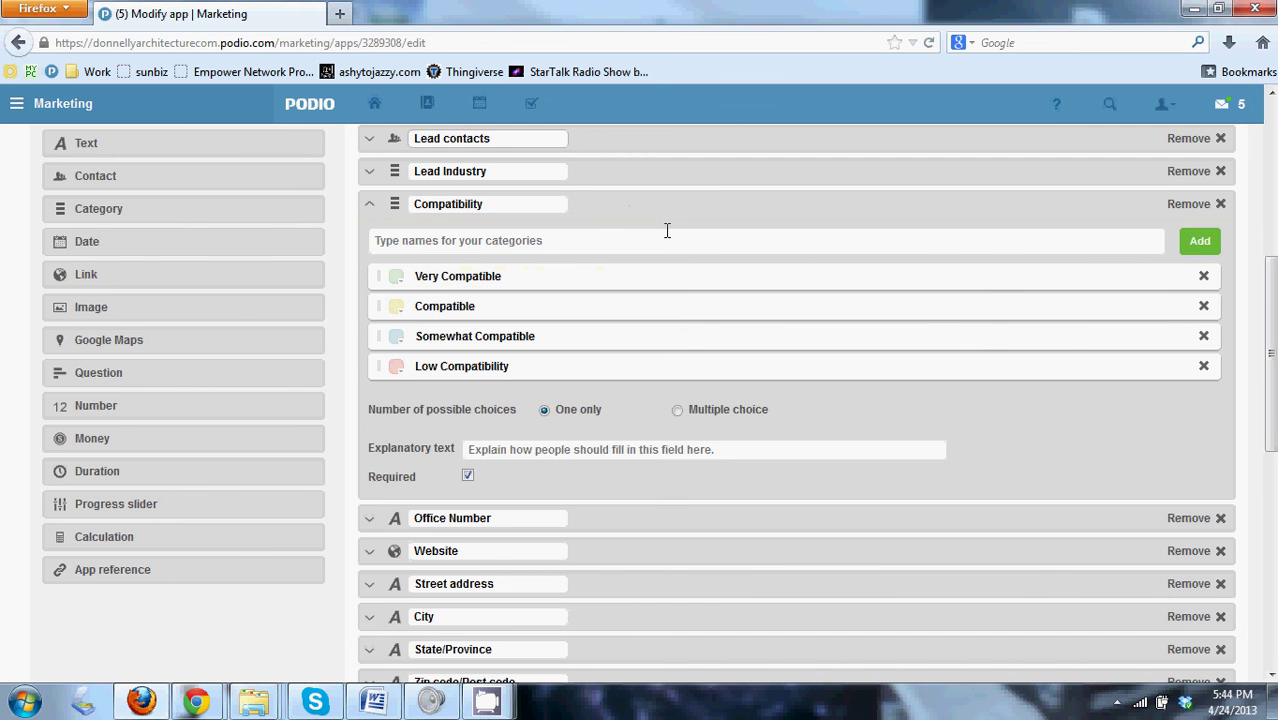
{"action": "left_click", "coordinate": [369, 204]}
{"action": "left_click", "coordinate": [369, 204]}
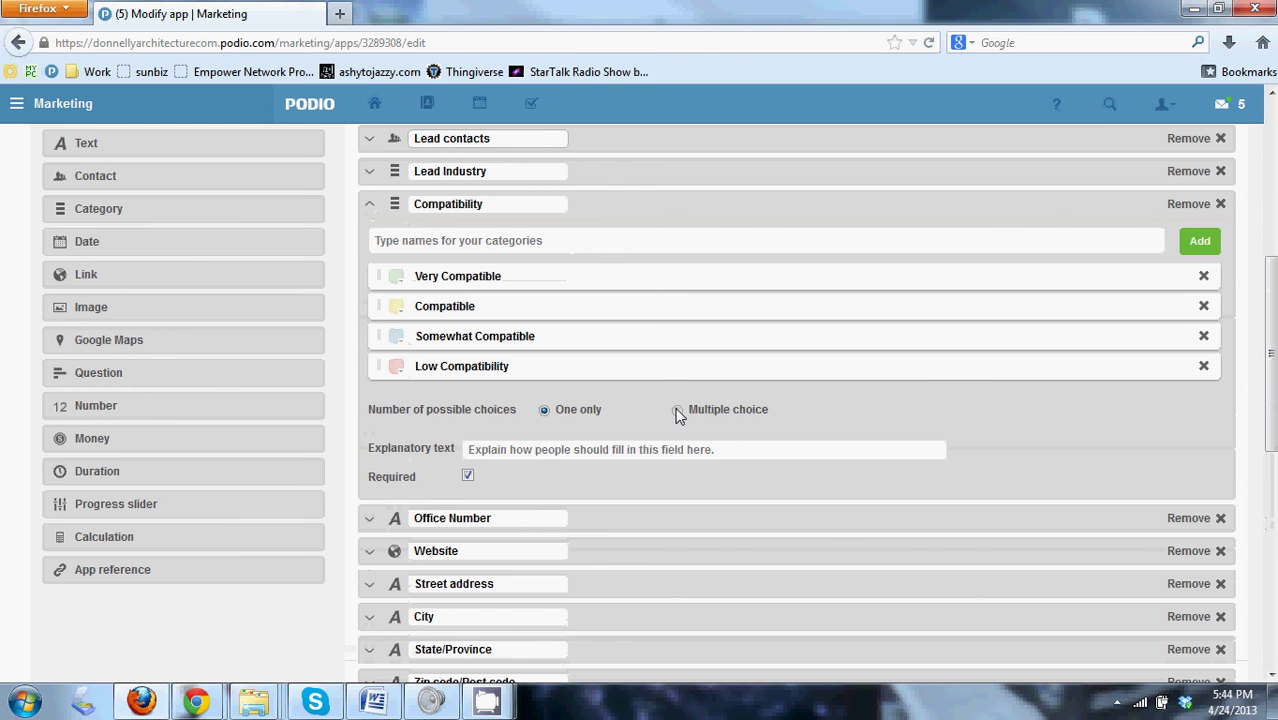
- Check the number of possible choices set for the Lead Industry field and collapse it again
{"action": "left_click", "coordinate": [369, 174]}
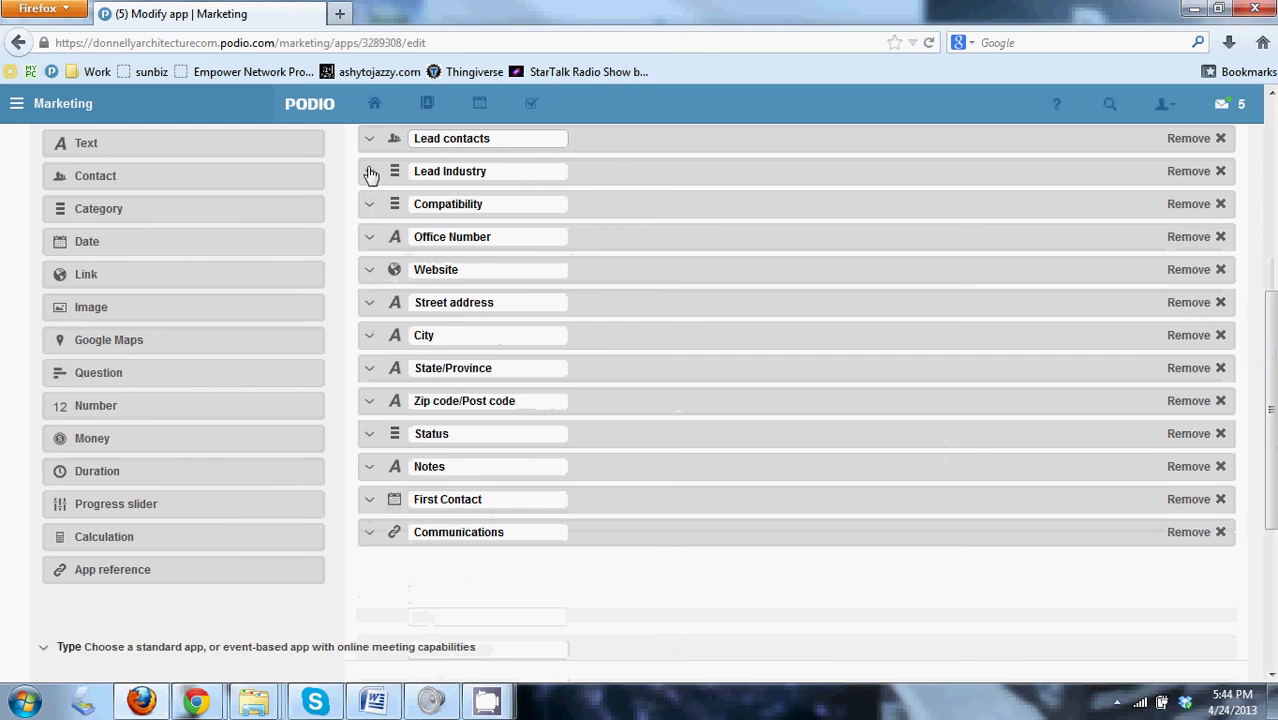
{"action": "scroll", "coordinate": [746, 385], "scroll_direction": "down", "scroll_amount": 1}
{"action": "scroll", "coordinate": [746, 385], "scroll_direction": "down", "scroll_amount": 4}
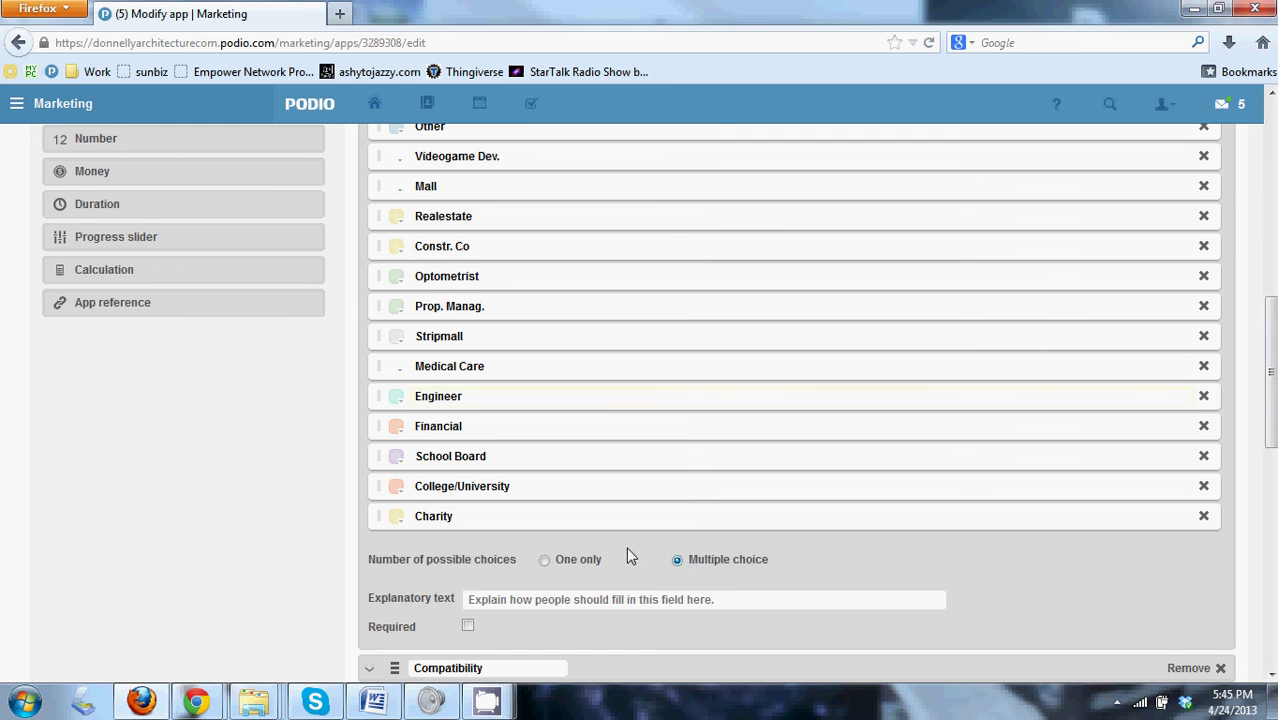
{"action": "scroll", "coordinate": [600, 527], "scroll_direction": "up", "scroll_amount": 4}
{"action": "scroll", "coordinate": [592, 533], "scroll_direction": "up", "scroll_amount": 3}
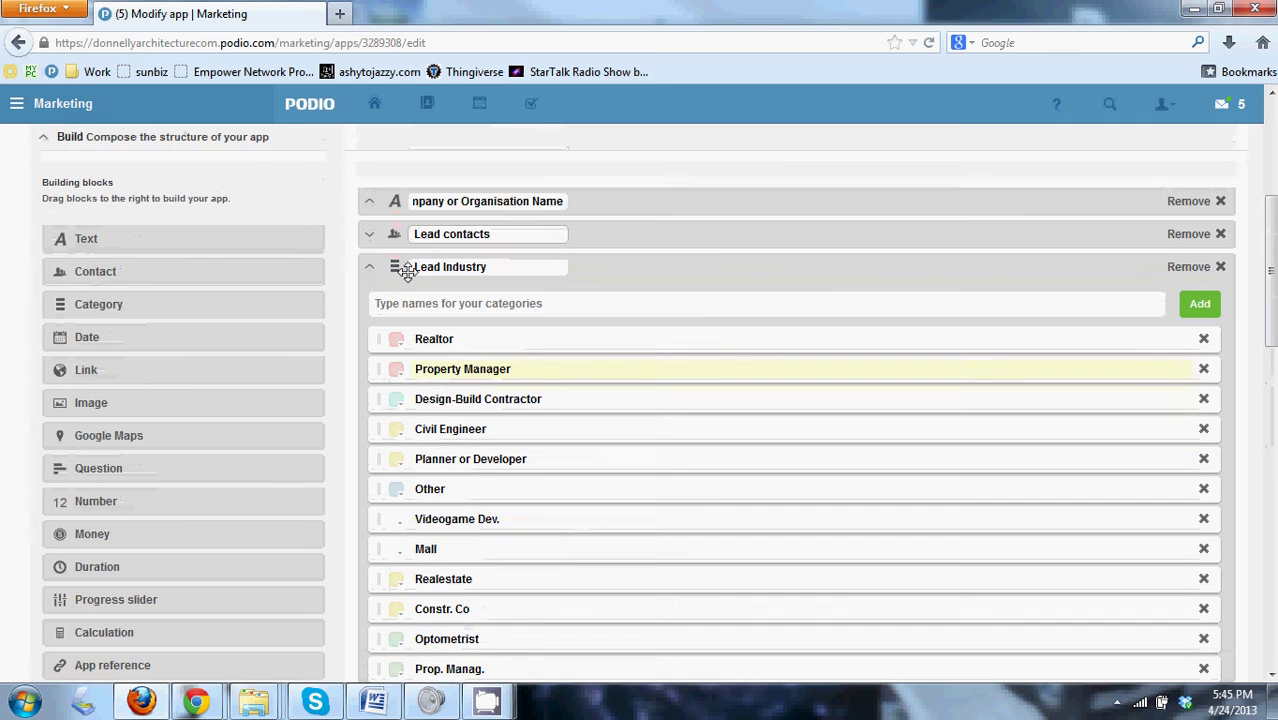
{"action": "left_click", "coordinate": [368, 281]}
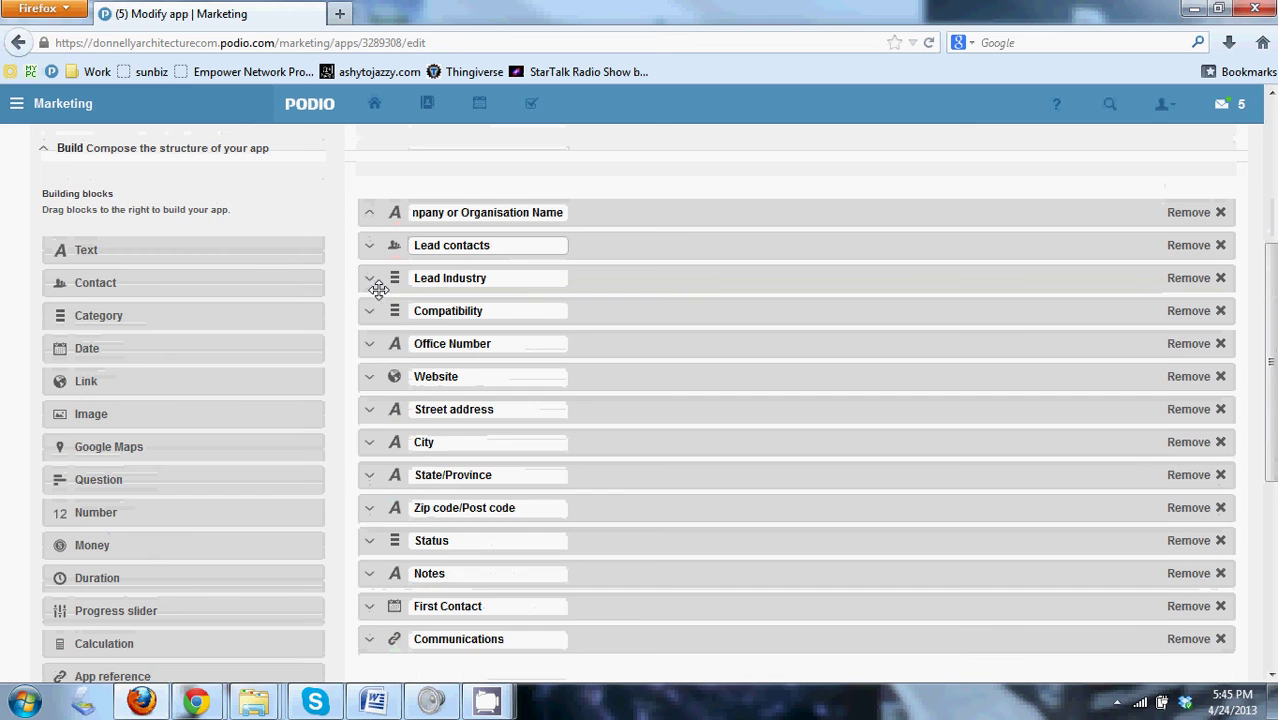
- Review the Office Number field's text type, explanatory text and required setting, and collapse it
{"action": "scroll", "coordinate": [533, 293], "scroll_direction": "down", "scroll_amount": 1}
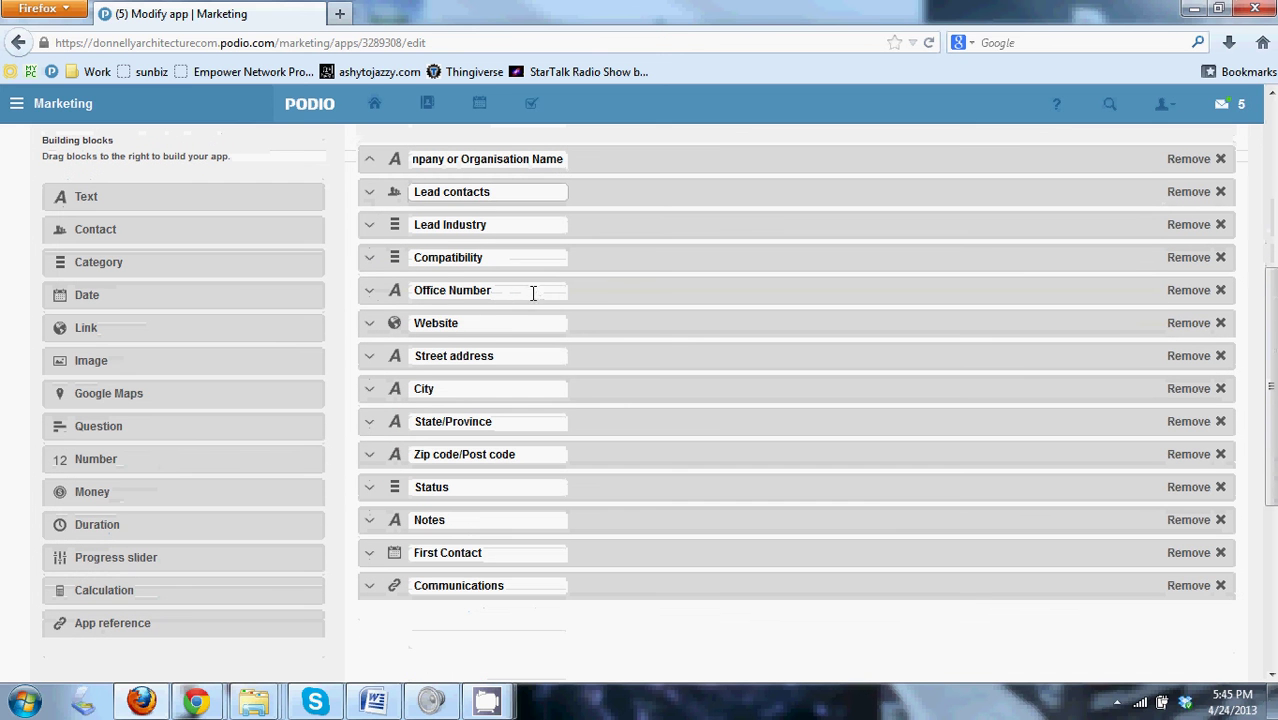
{"action": "left_click", "coordinate": [368, 293]}
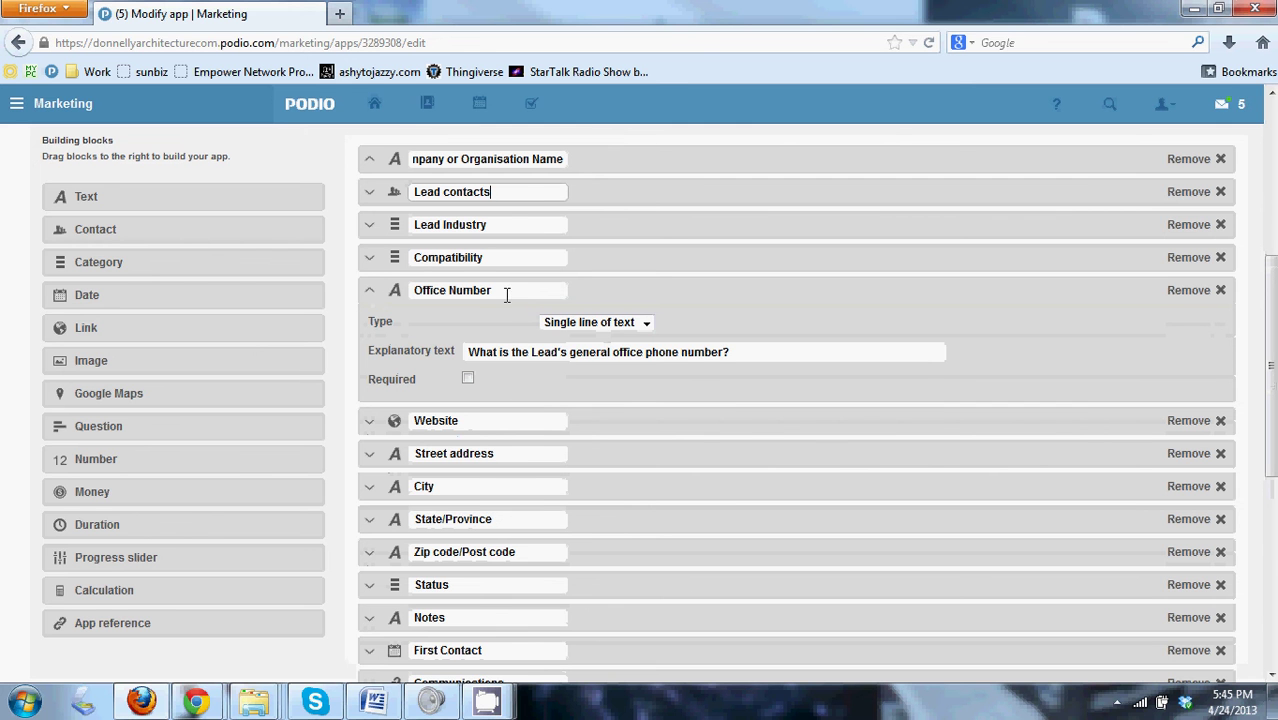
{"action": "left_click", "coordinate": [369, 294]}
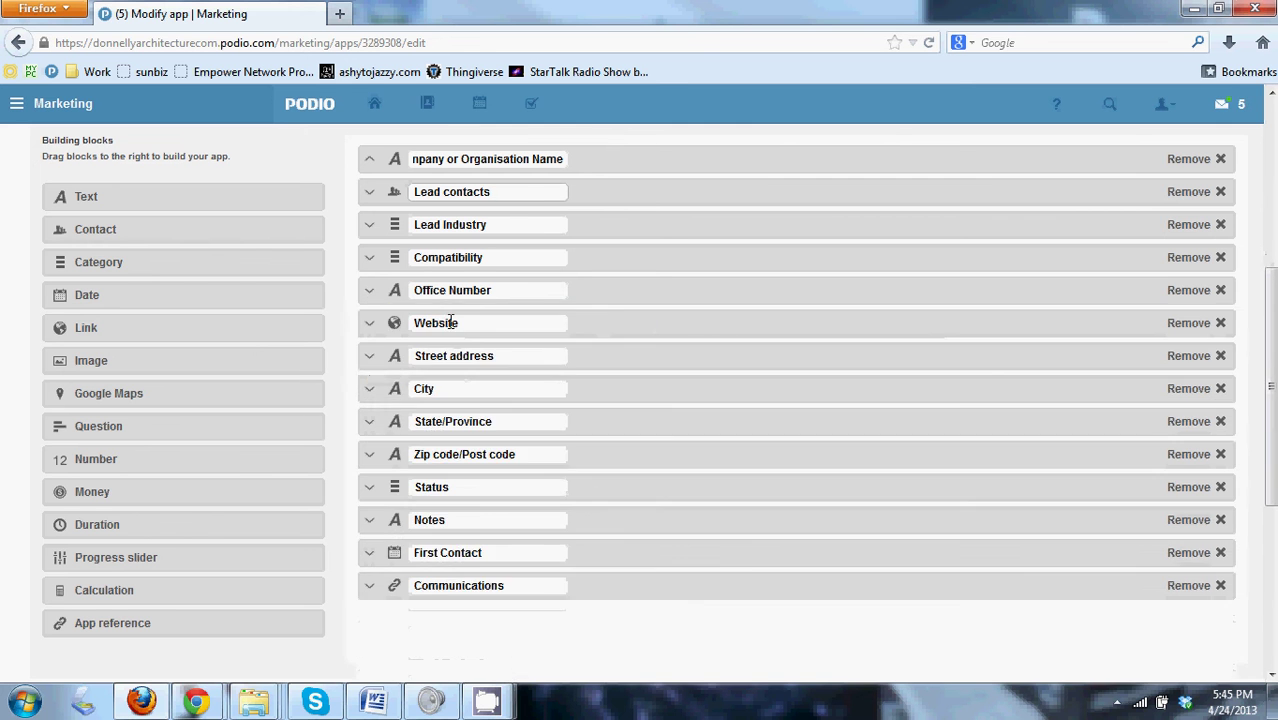
- Inspect the settings of the Website and Street address fields, collapsing each one after viewing
{"action": "scroll", "coordinate": [466, 327], "scroll_direction": "down", "scroll_amount": 1}
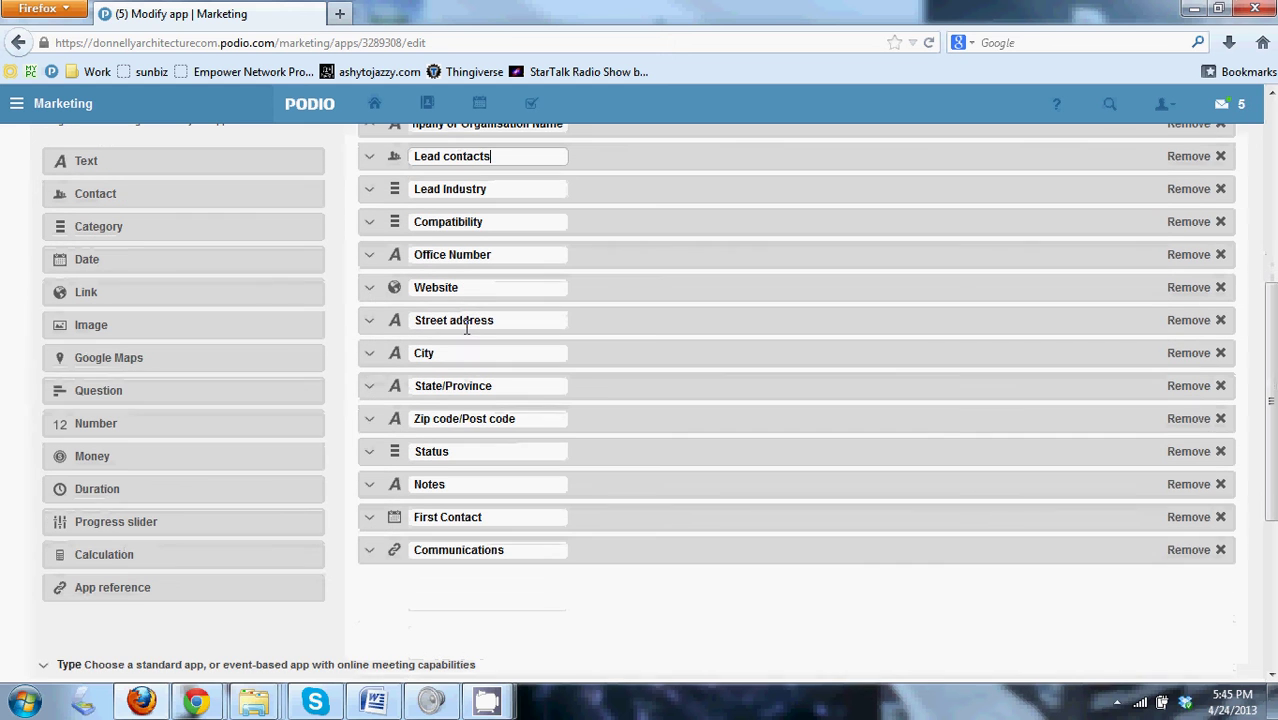
{"action": "left_click", "coordinate": [369, 290]}
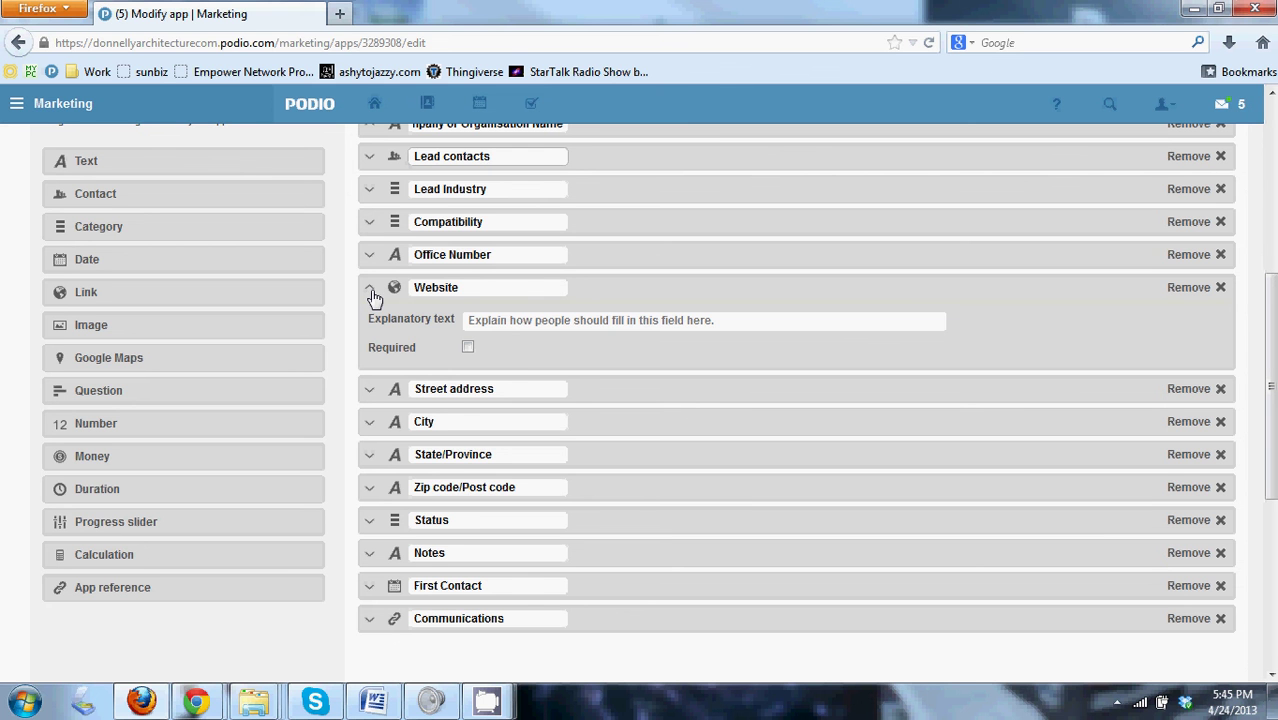
{"action": "left_click", "coordinate": [370, 290]}
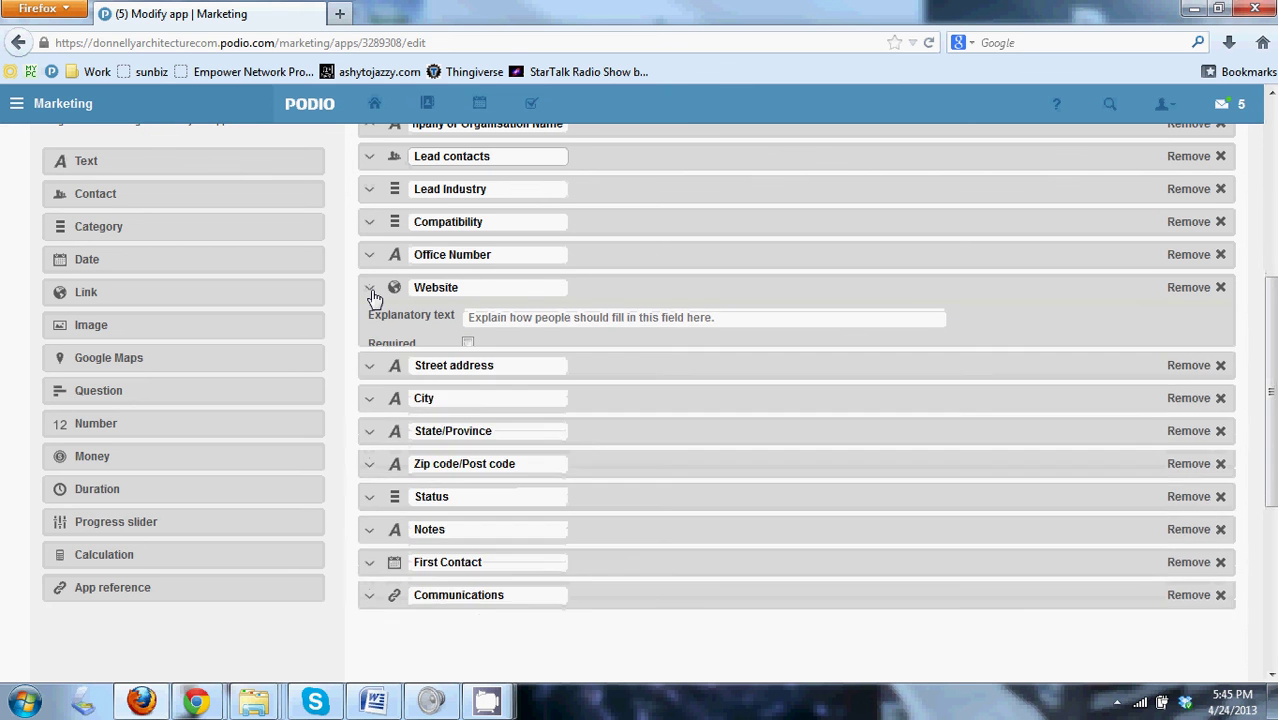
{"action": "left_click", "coordinate": [369, 324]}
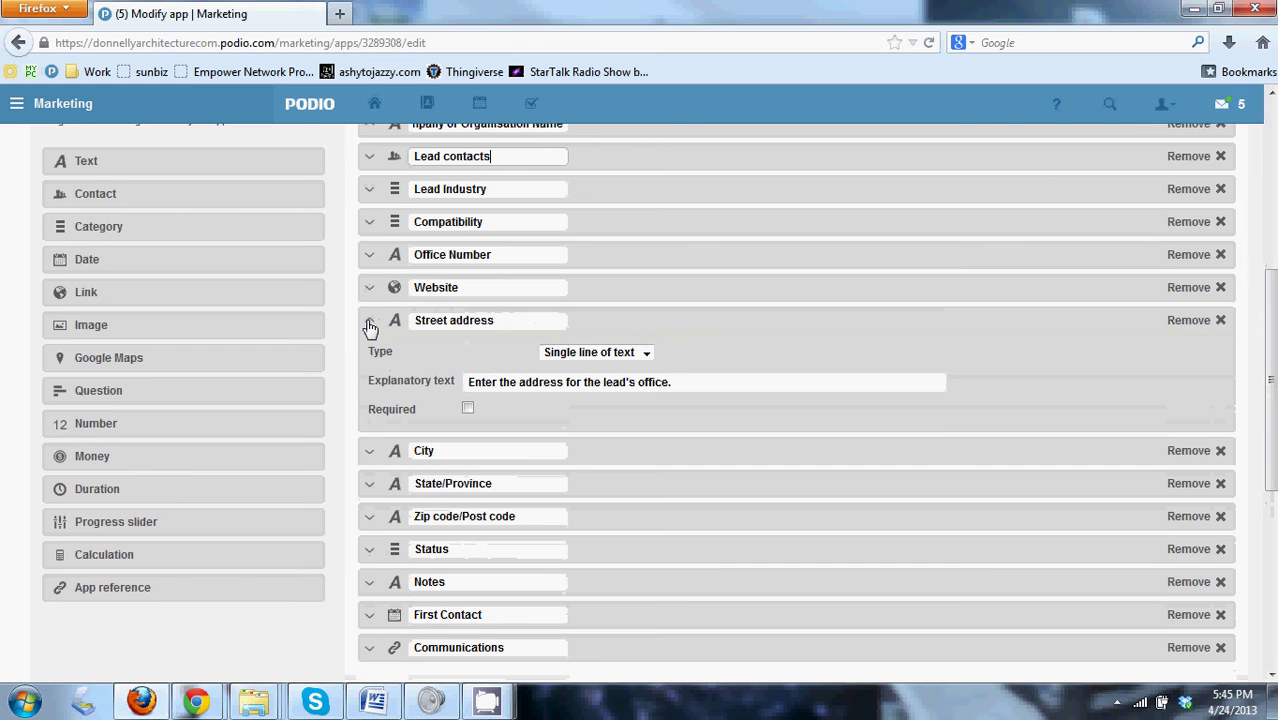
{"action": "left_click", "coordinate": [370, 324]}
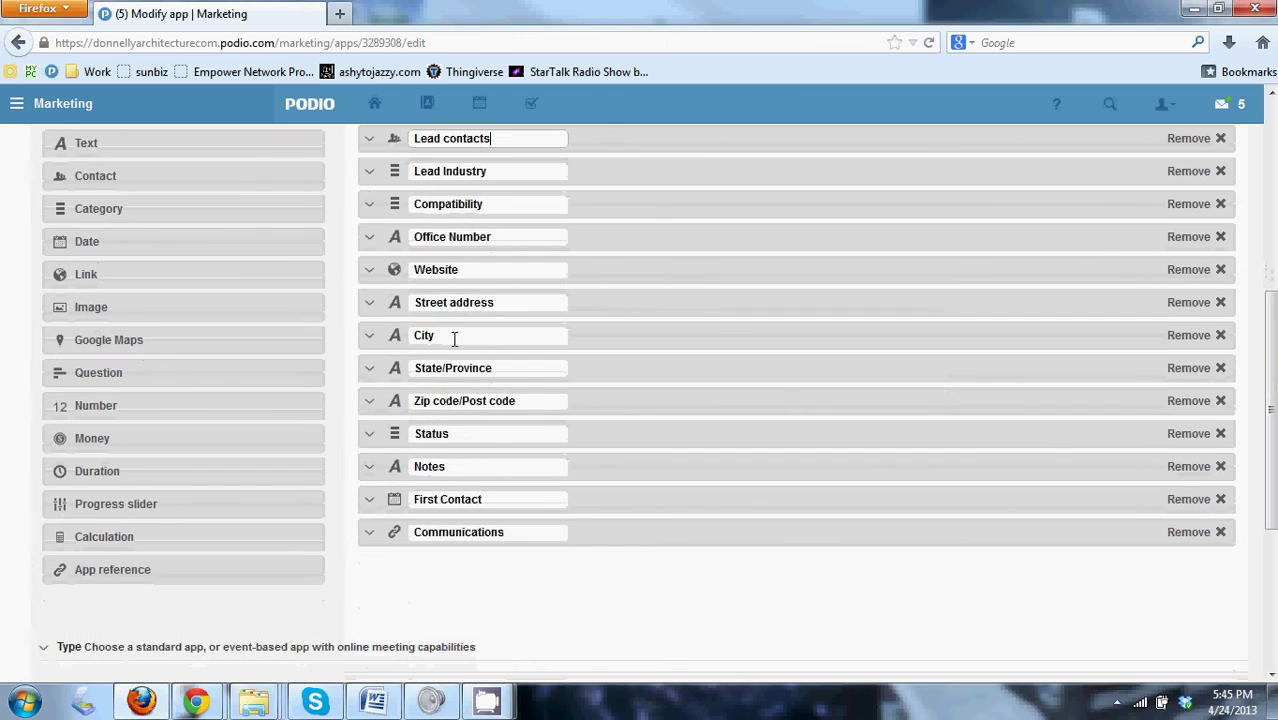
- Look over the remaining address fields in the list and briefly recheck the Lead contacts field's settings
{"action": "scroll", "coordinate": [530, 385], "scroll_direction": "down", "scroll_amount": 1}
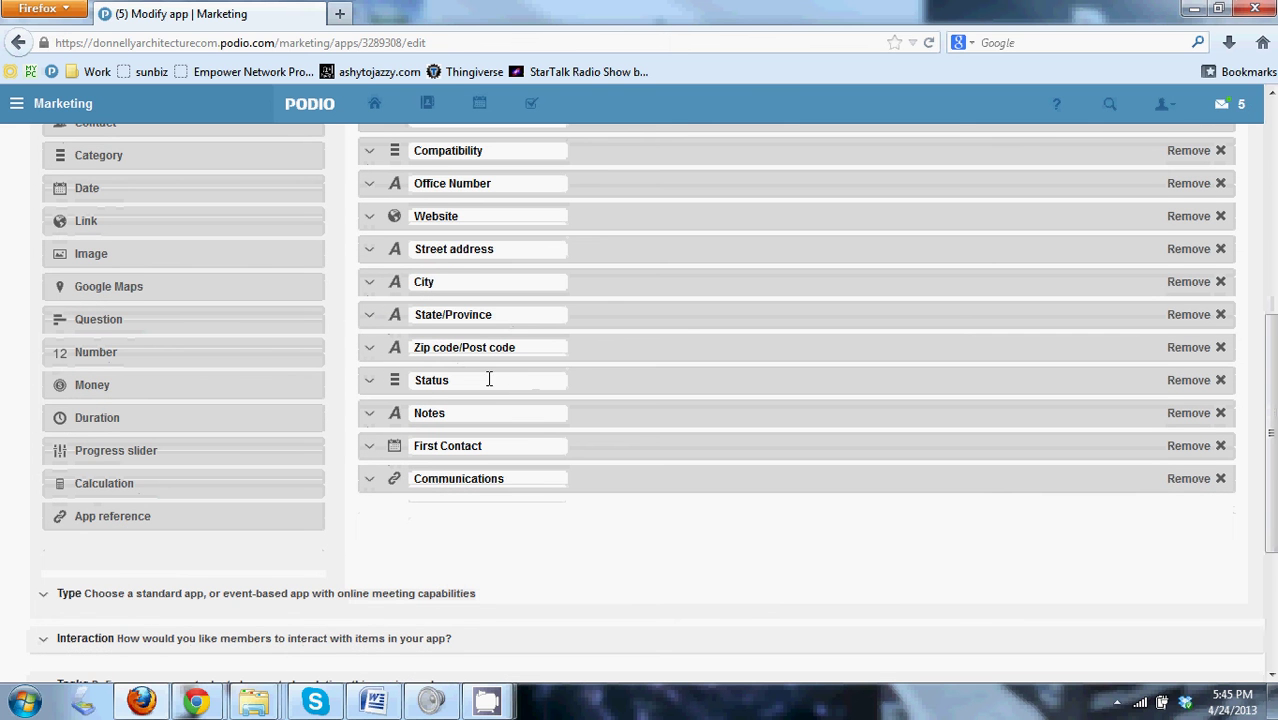
{"action": "scroll", "coordinate": [460, 372], "scroll_direction": "up", "scroll_amount": 2}
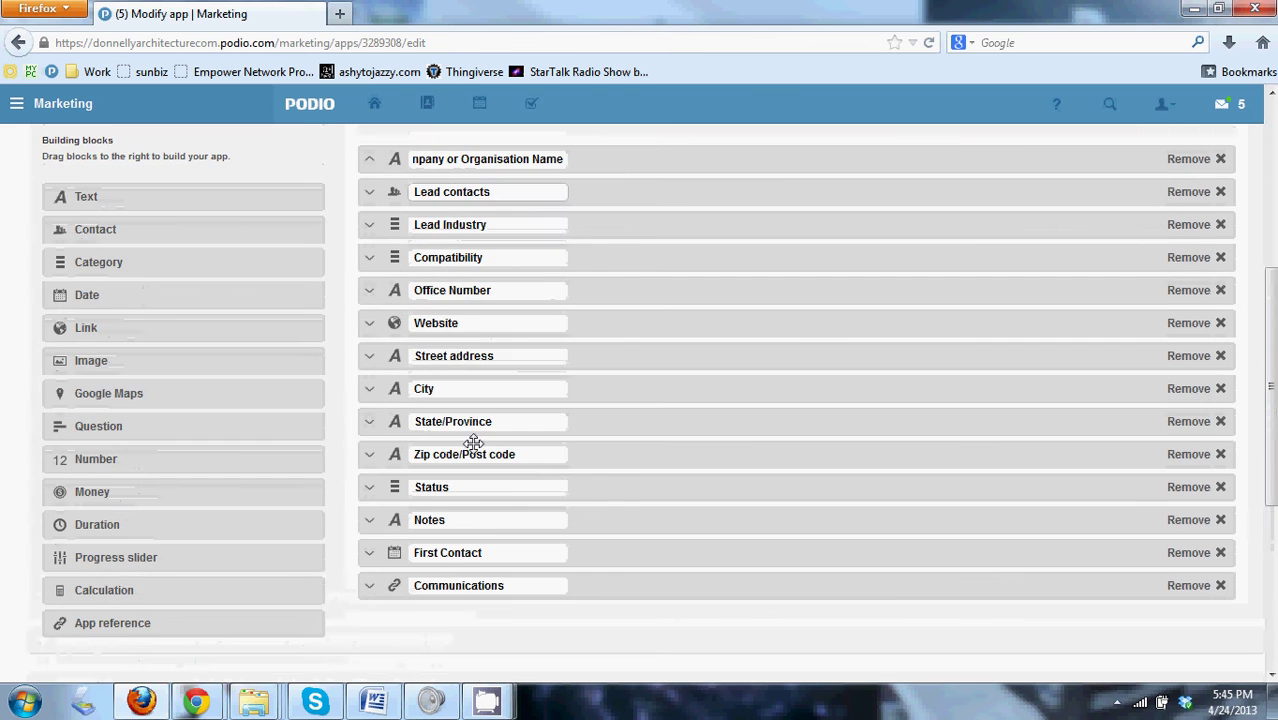
{"action": "left_click", "coordinate": [363, 192]}
{"action": "left_click", "coordinate": [363, 192]}
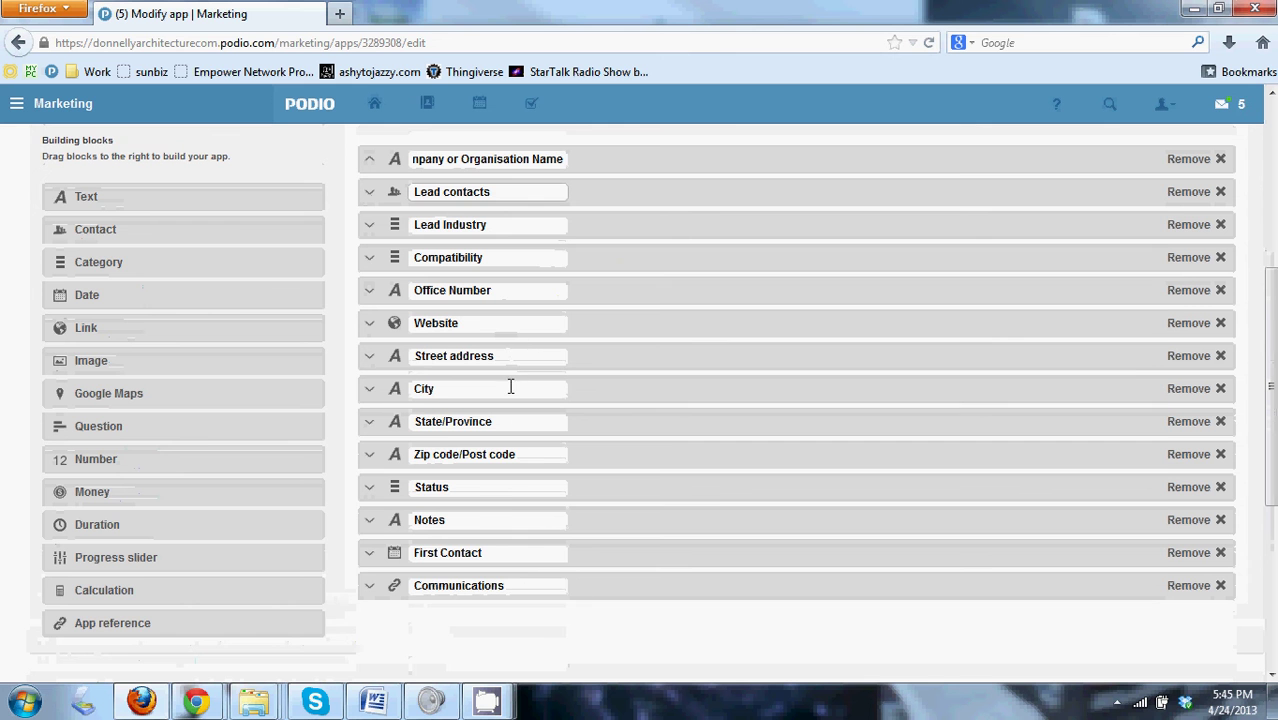
- Examine the First Contact date field's calendar option, explanatory text and required setting, and collapse it
{"action": "scroll", "coordinate": [505, 400], "scroll_direction": "down", "scroll_amount": 1}
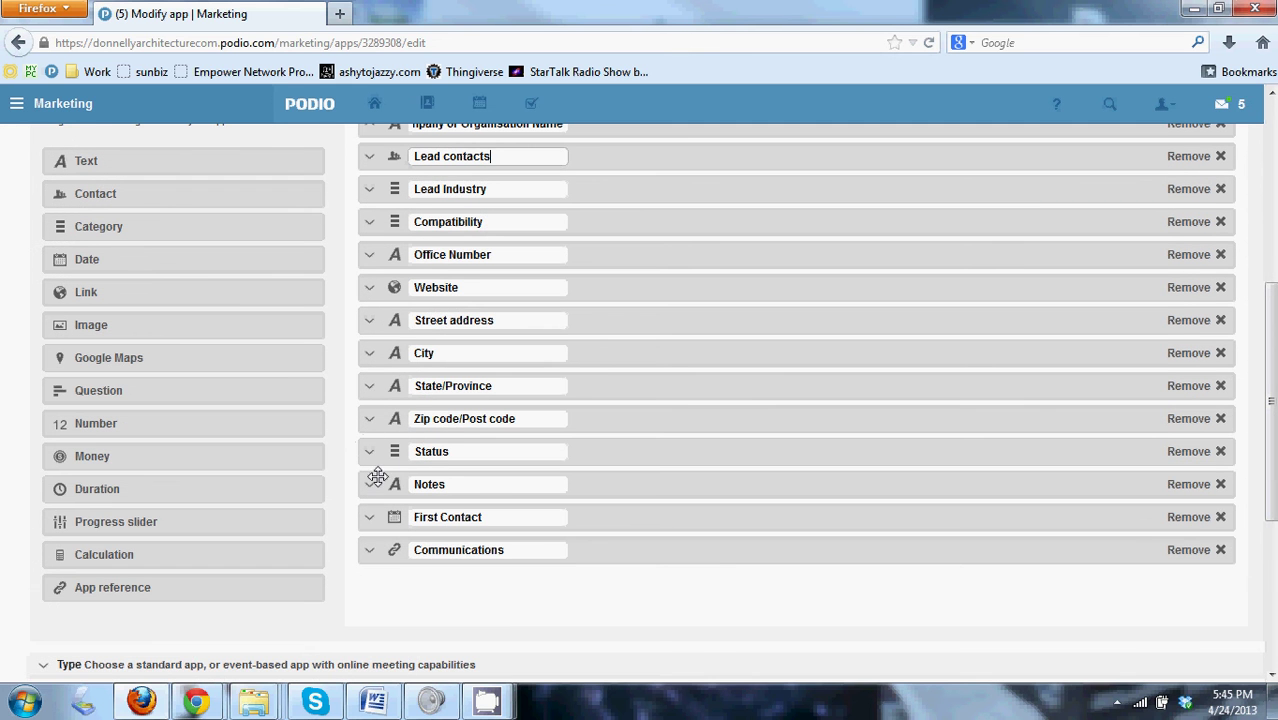
{"action": "scroll", "coordinate": [385, 460], "scroll_direction": "down", "scroll_amount": 1}
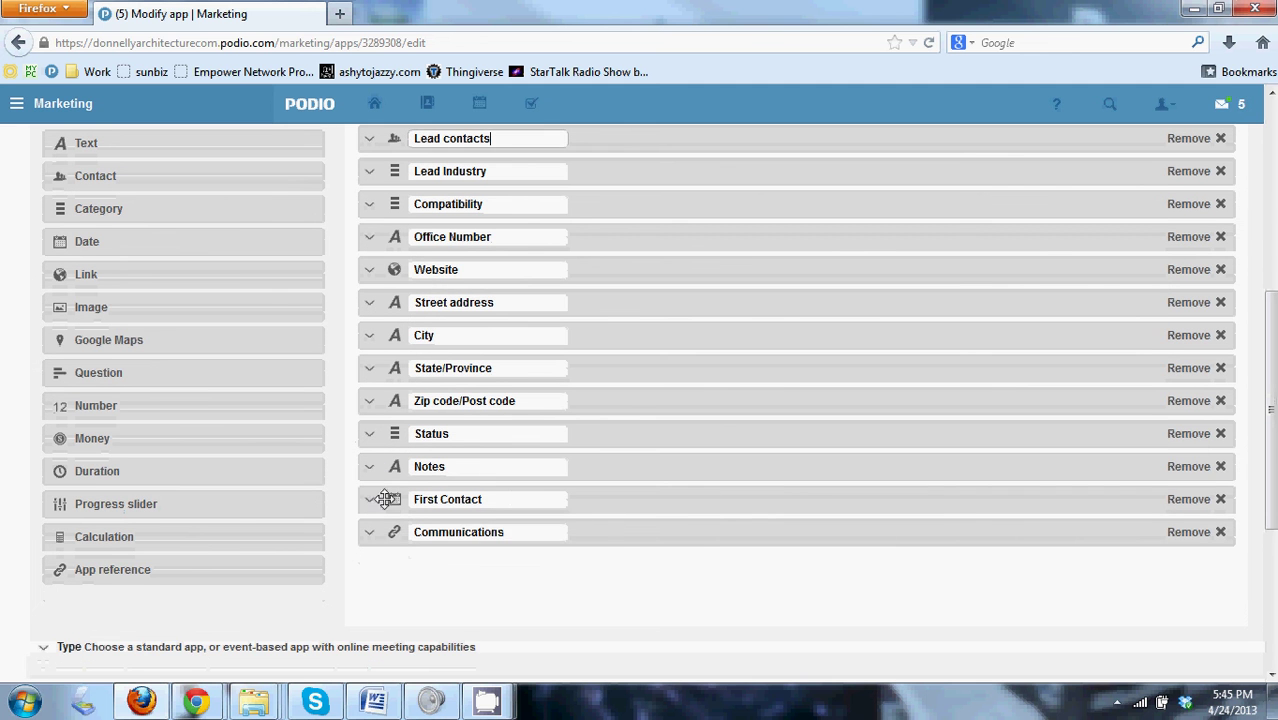
{"action": "left_click", "coordinate": [369, 502]}
{"action": "scroll", "coordinate": [530, 485], "scroll_direction": "down", "scroll_amount": 1}
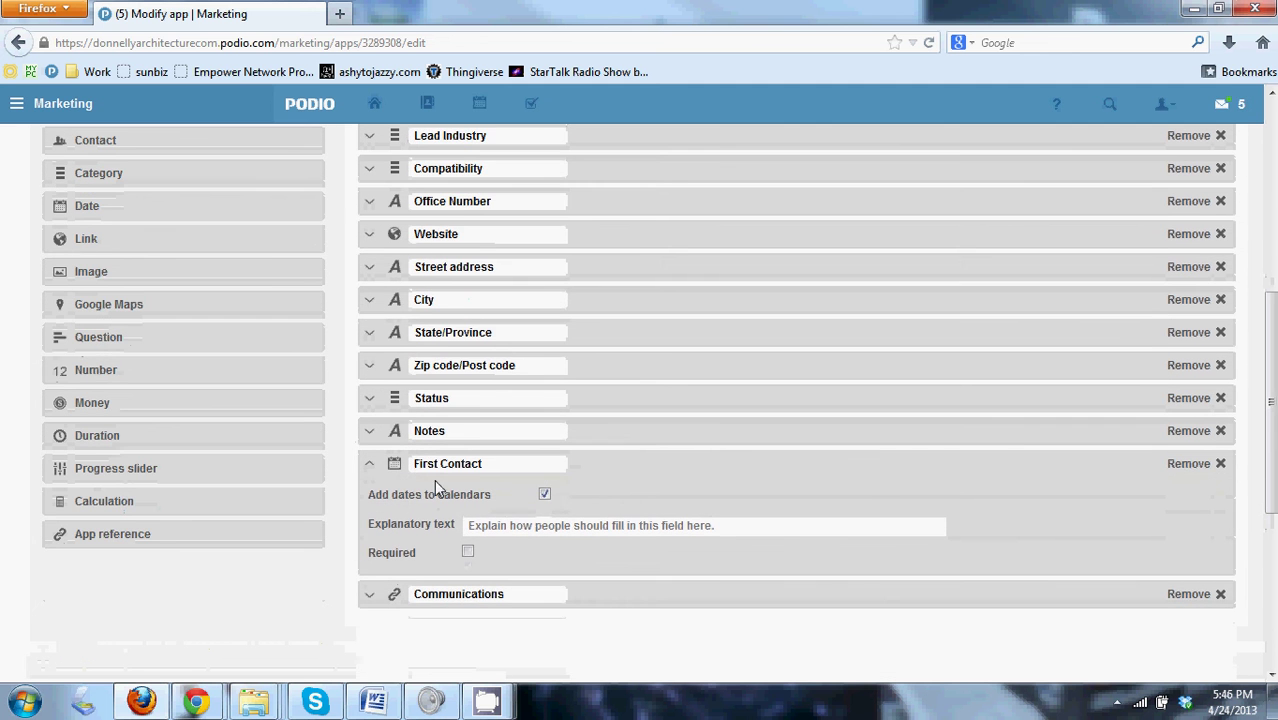
{"action": "left_click", "coordinate": [528, 463]}
{"action": "left_click", "coordinate": [541, 489]}
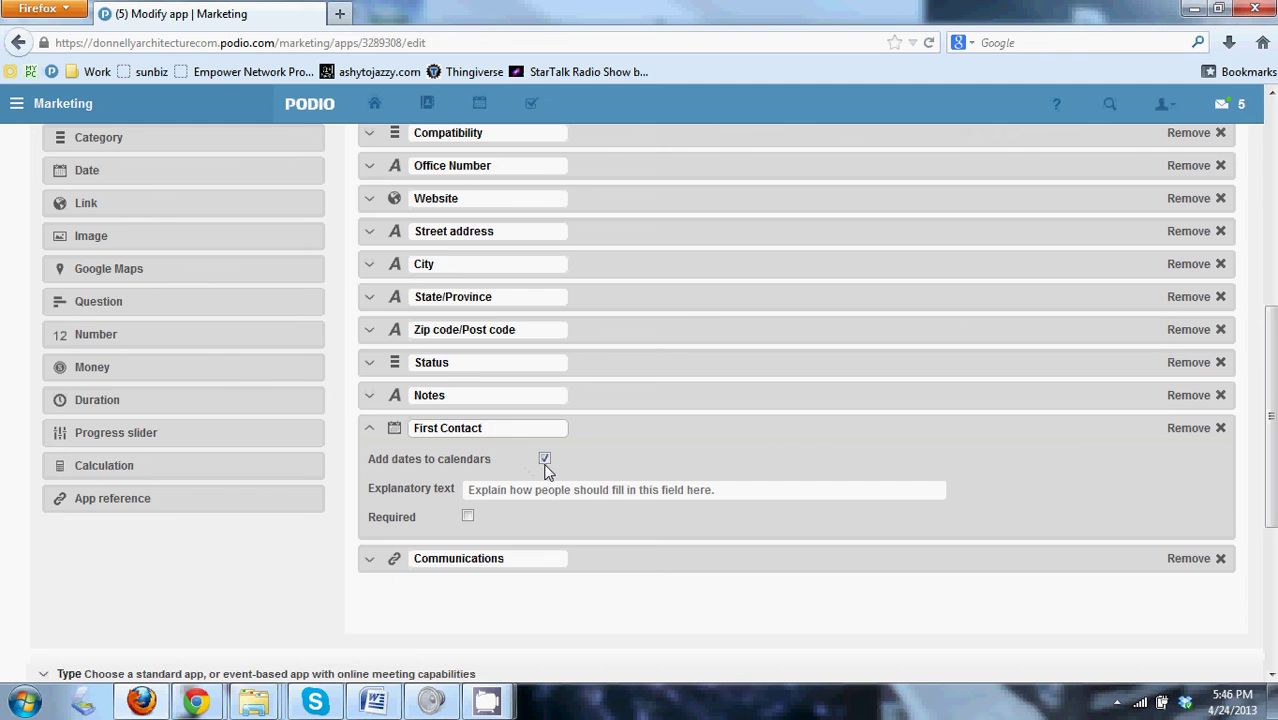
{"action": "left_click", "coordinate": [372, 432]}
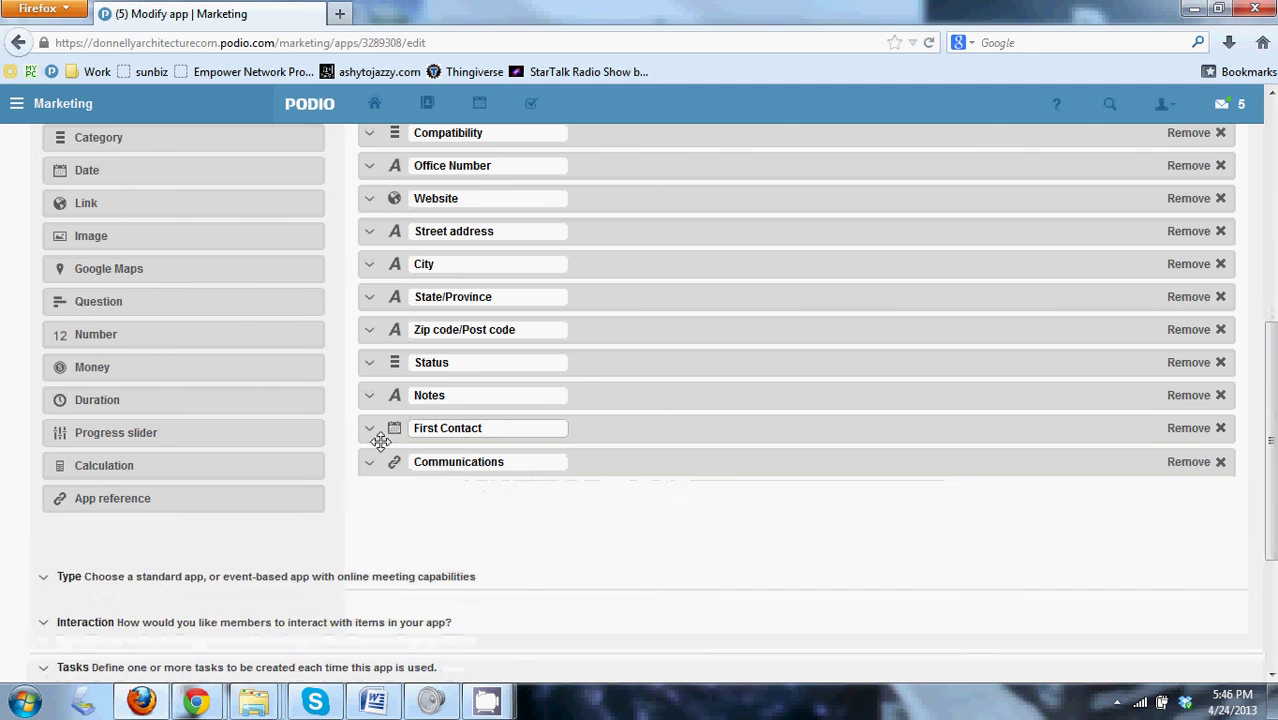
- Expand the Communications field and examine its name, referenced app and explanatory text
{"action": "left_click", "coordinate": [370, 461]}
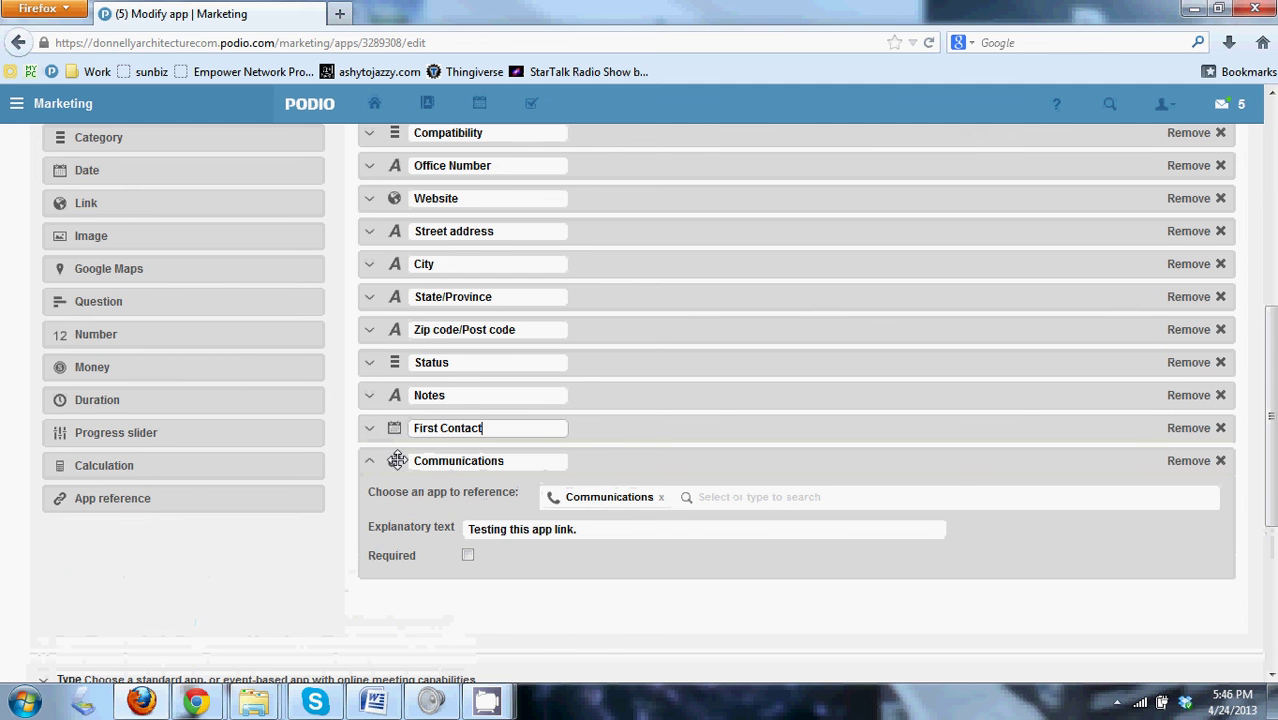
{"action": "scroll", "coordinate": [474, 472], "scroll_direction": "down", "scroll_amount": 1}
{"action": "left_click", "coordinate": [433, 434]}
{"action": "key", "text": "shift+End"}
{"action": "double_click", "coordinate": [433, 428]}
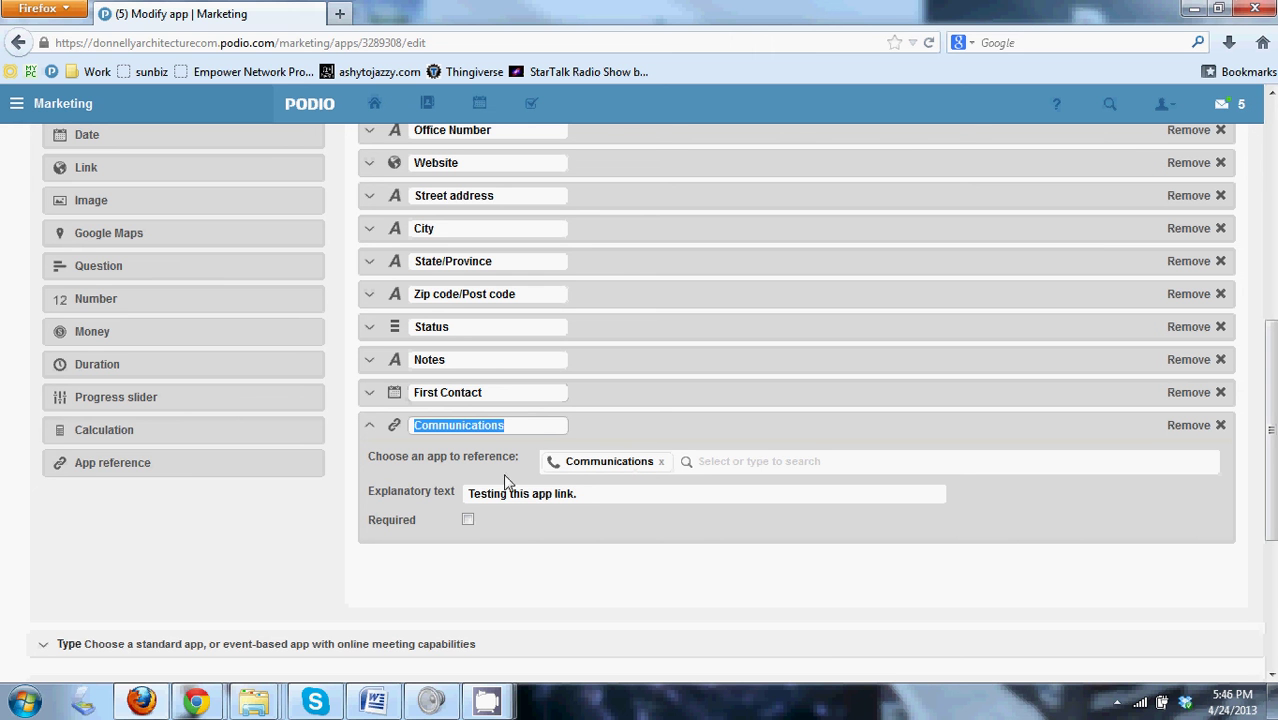
{"action": "left_click", "coordinate": [467, 463]}
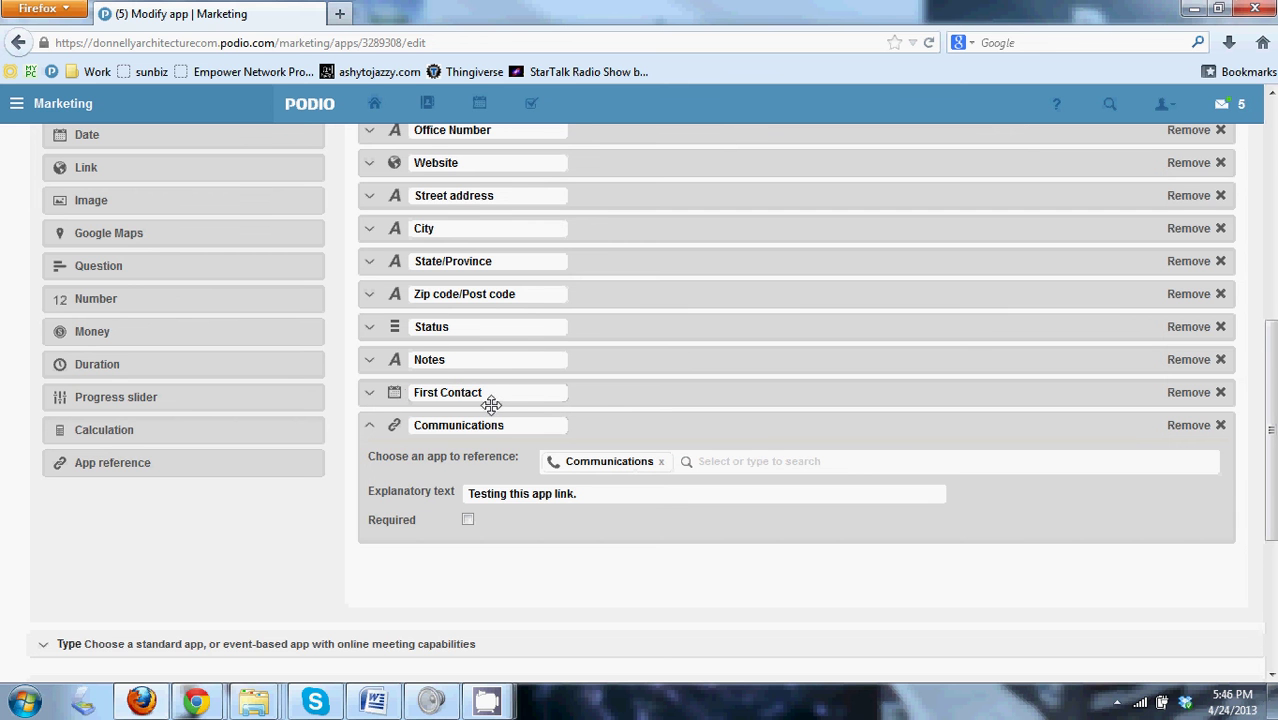
- Compare the First Contact and Communications fields' settings once more and collapse both fields
{"action": "left_click", "coordinate": [523, 394]}
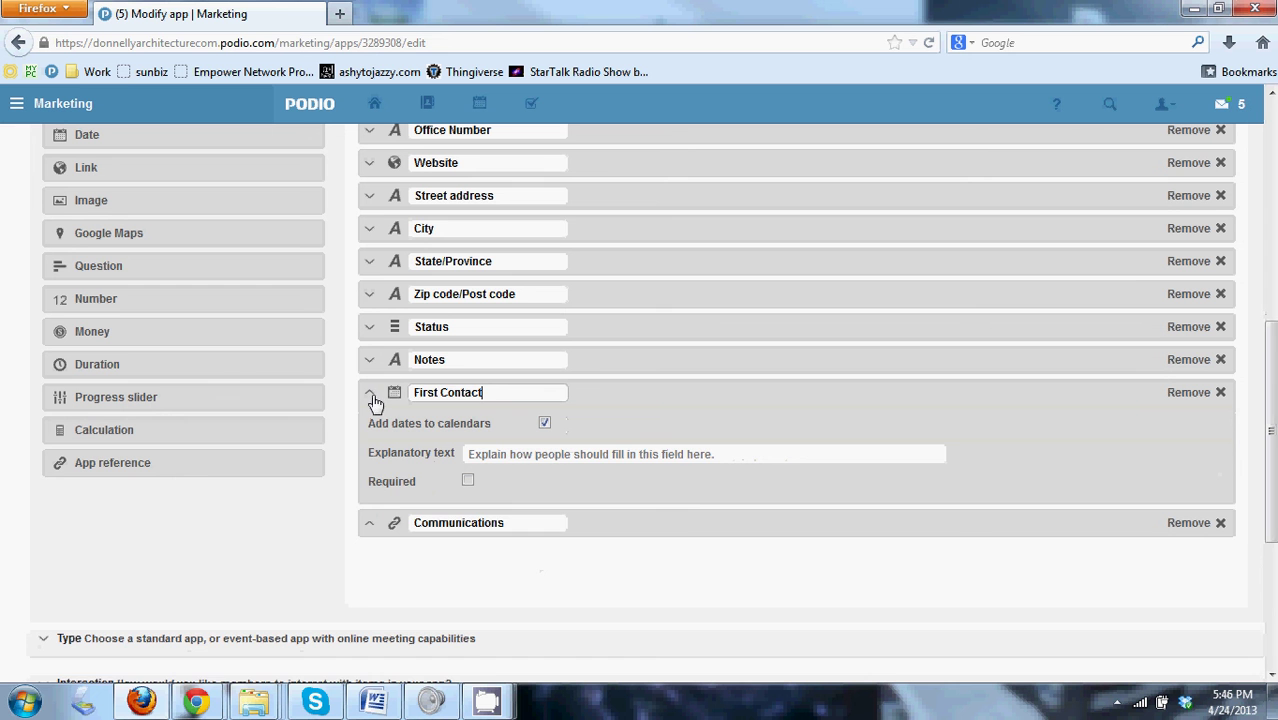
{"action": "left_click", "coordinate": [375, 402]}
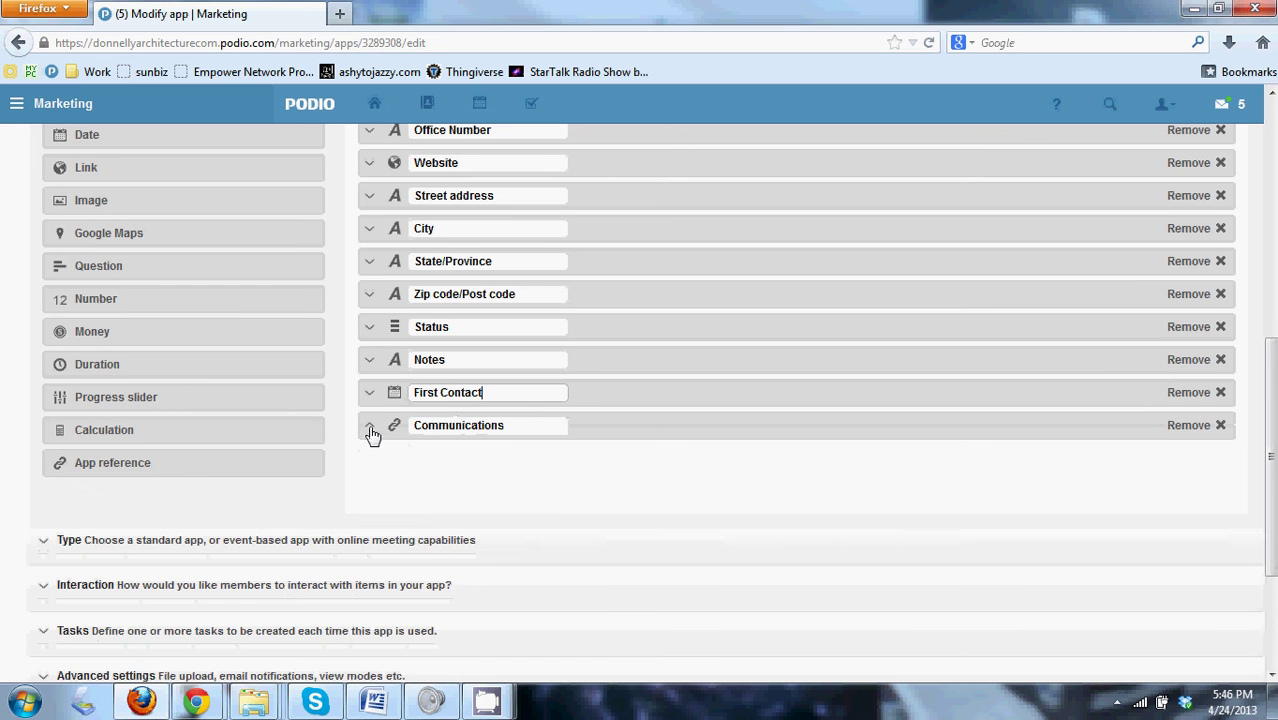
{"action": "left_click", "coordinate": [412, 427]}
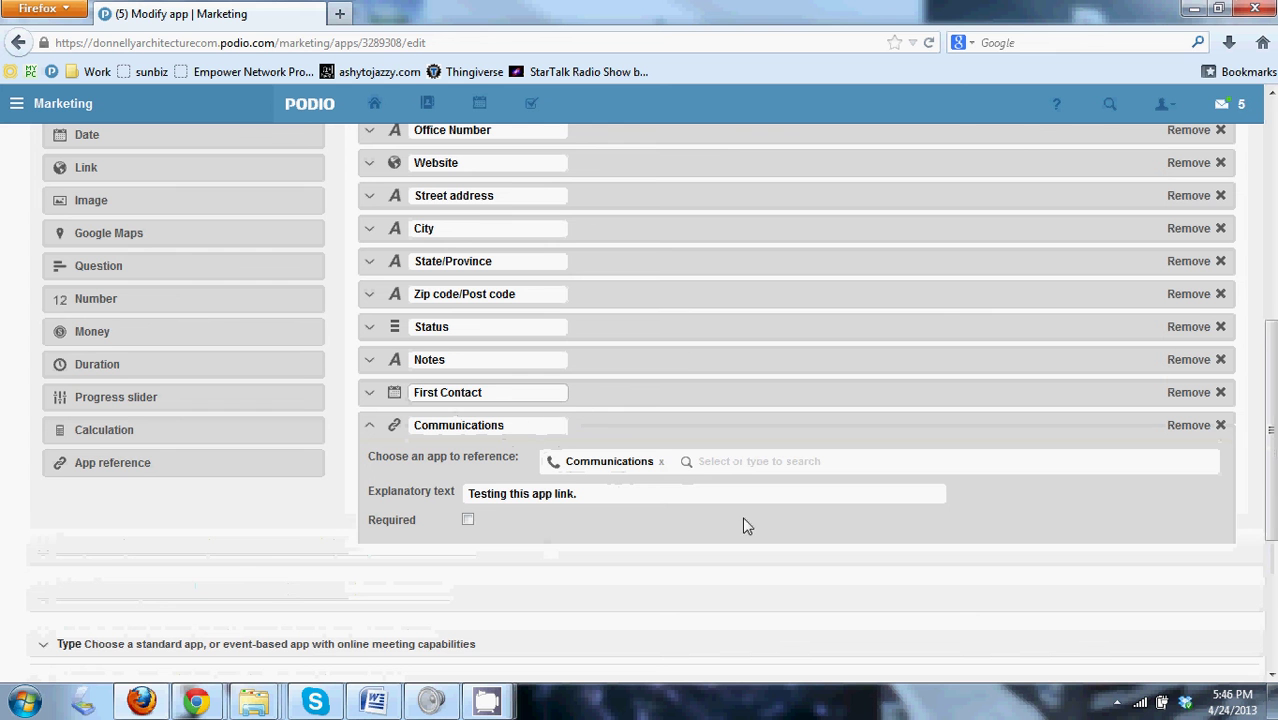
{"action": "left_click", "coordinate": [371, 427]}
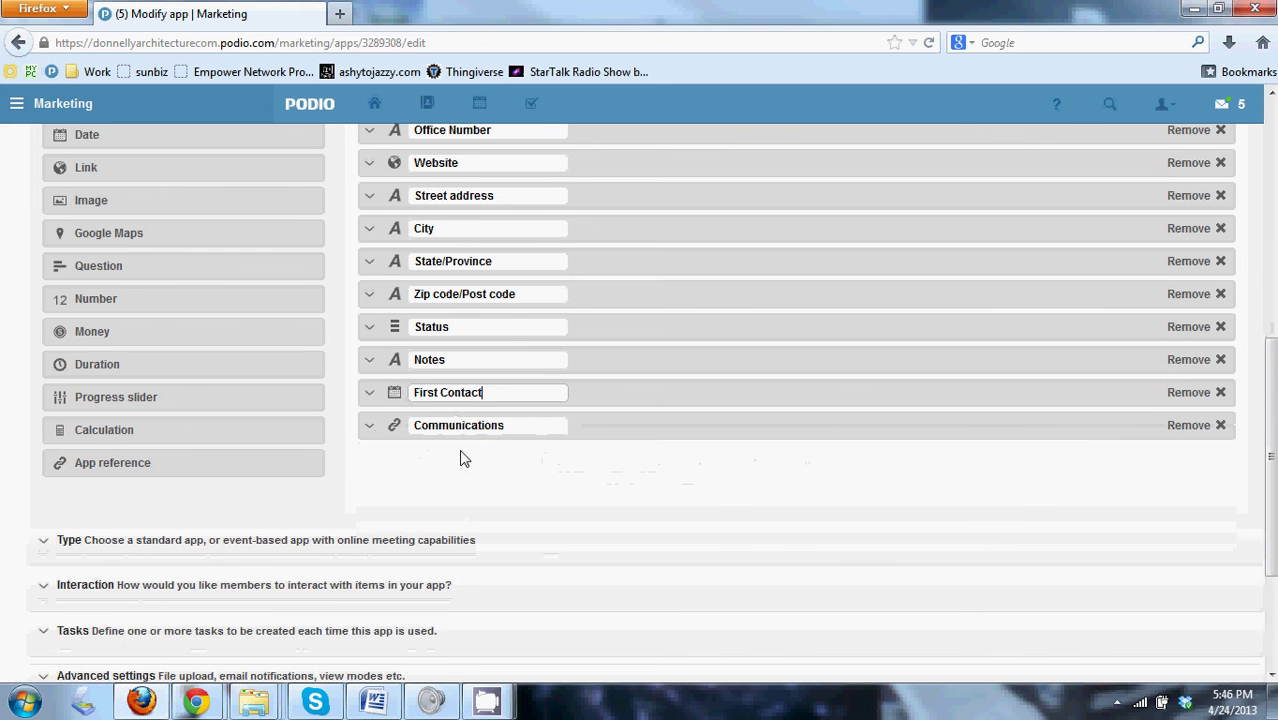
- Review the app and single item names, and check the app type choices in the Type section
{"action": "scroll", "coordinate": [560, 410], "scroll_direction": "up", "scroll_amount": 1}
{"action": "scroll", "coordinate": [652, 370], "scroll_direction": "up", "scroll_amount": 6}
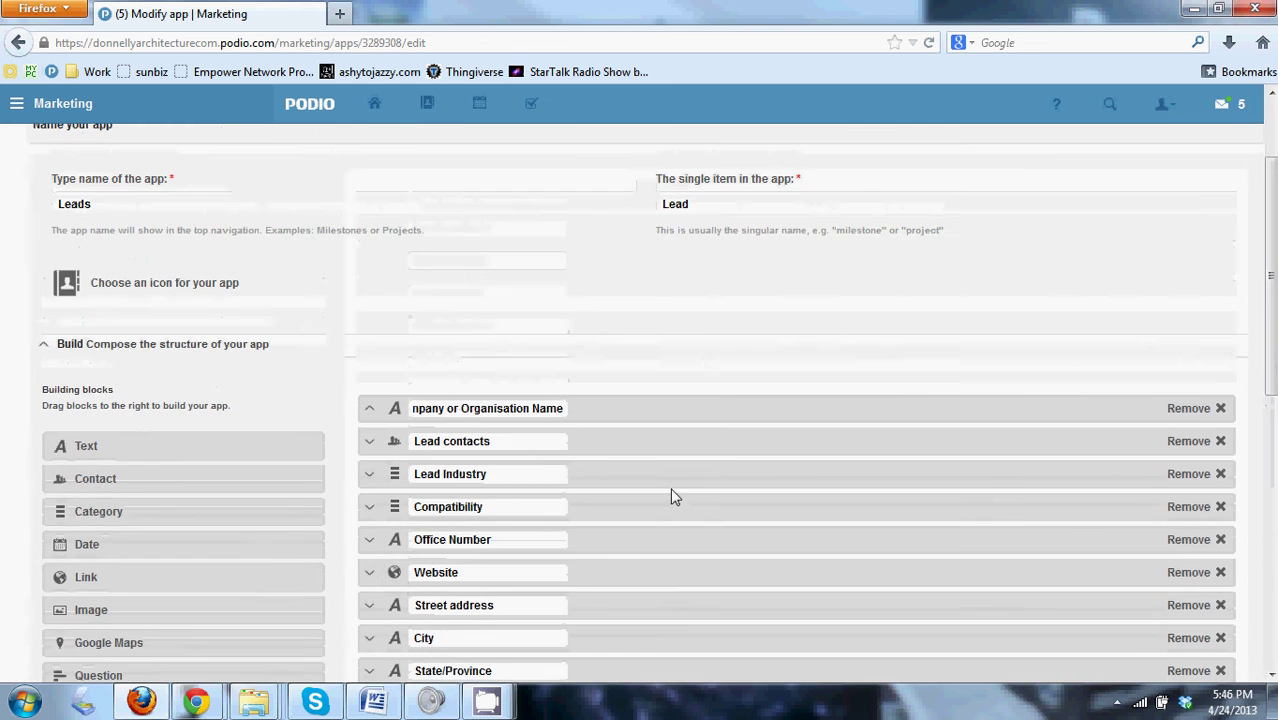
{"action": "scroll", "coordinate": [477, 380], "scroll_direction": "up", "scroll_amount": 2}
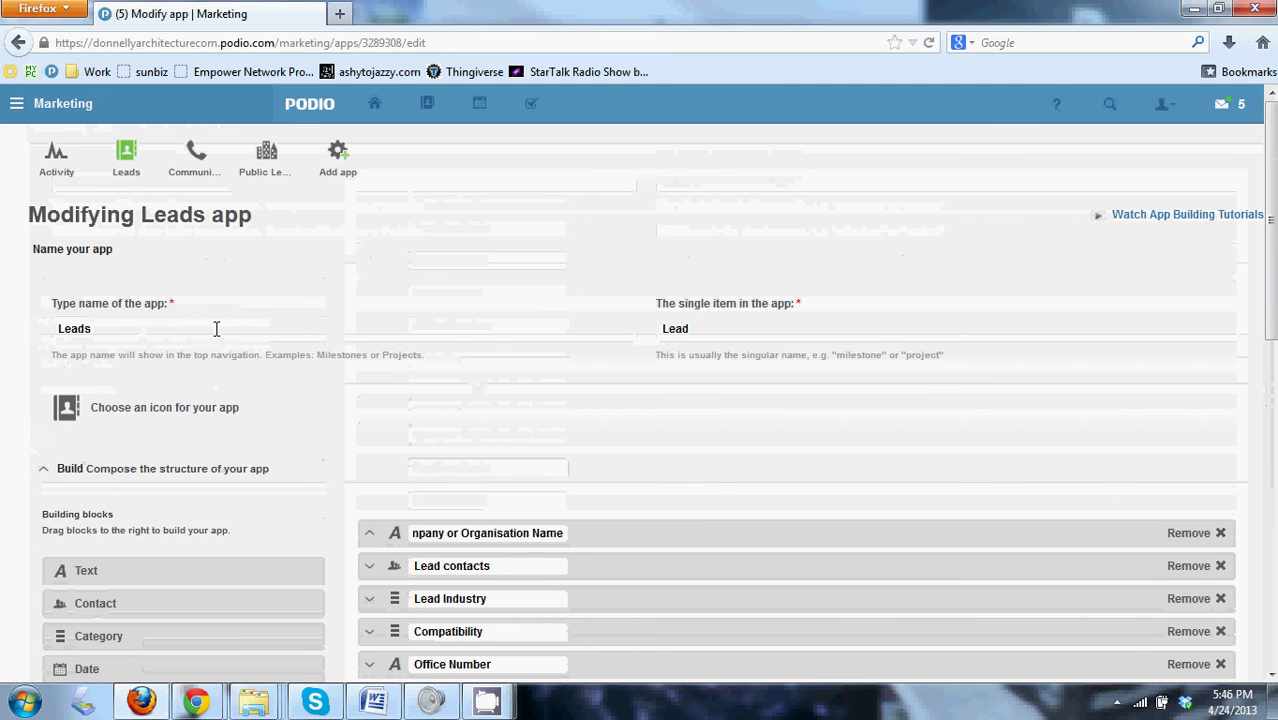
{"action": "scroll", "coordinate": [519, 377], "scroll_direction": "down", "scroll_amount": 12}
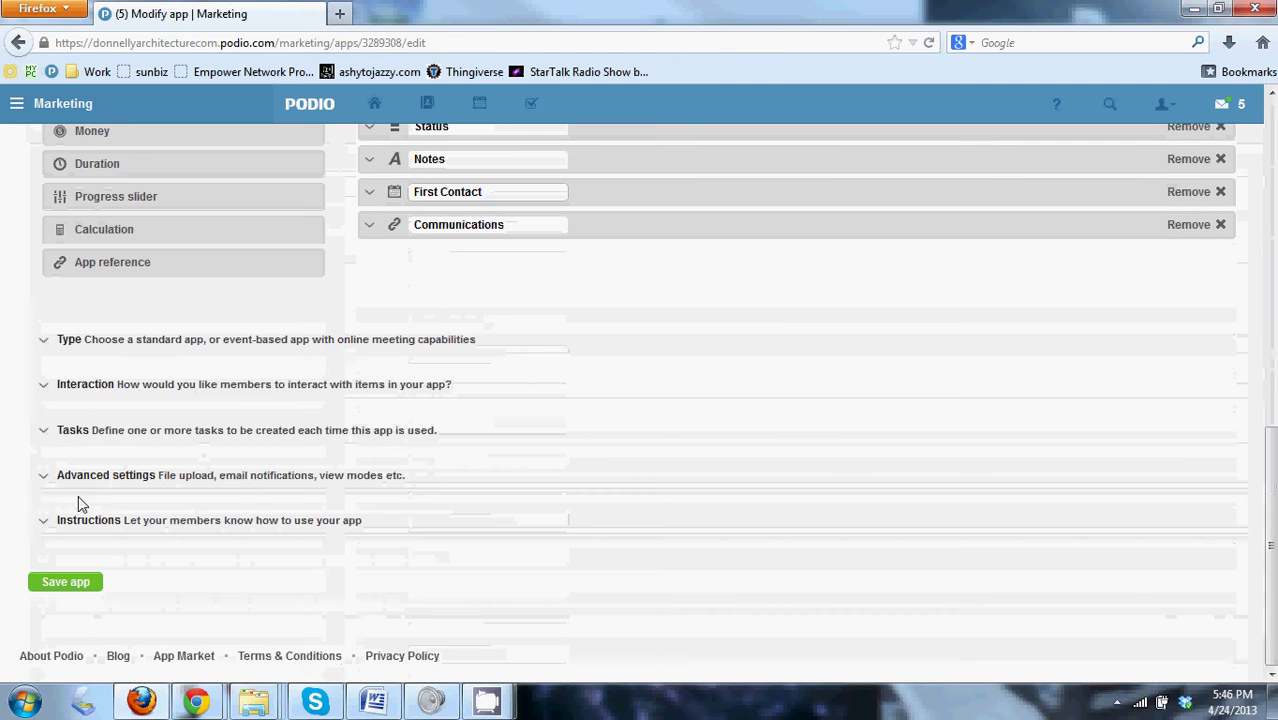
{"action": "left_click", "coordinate": [44, 343]}
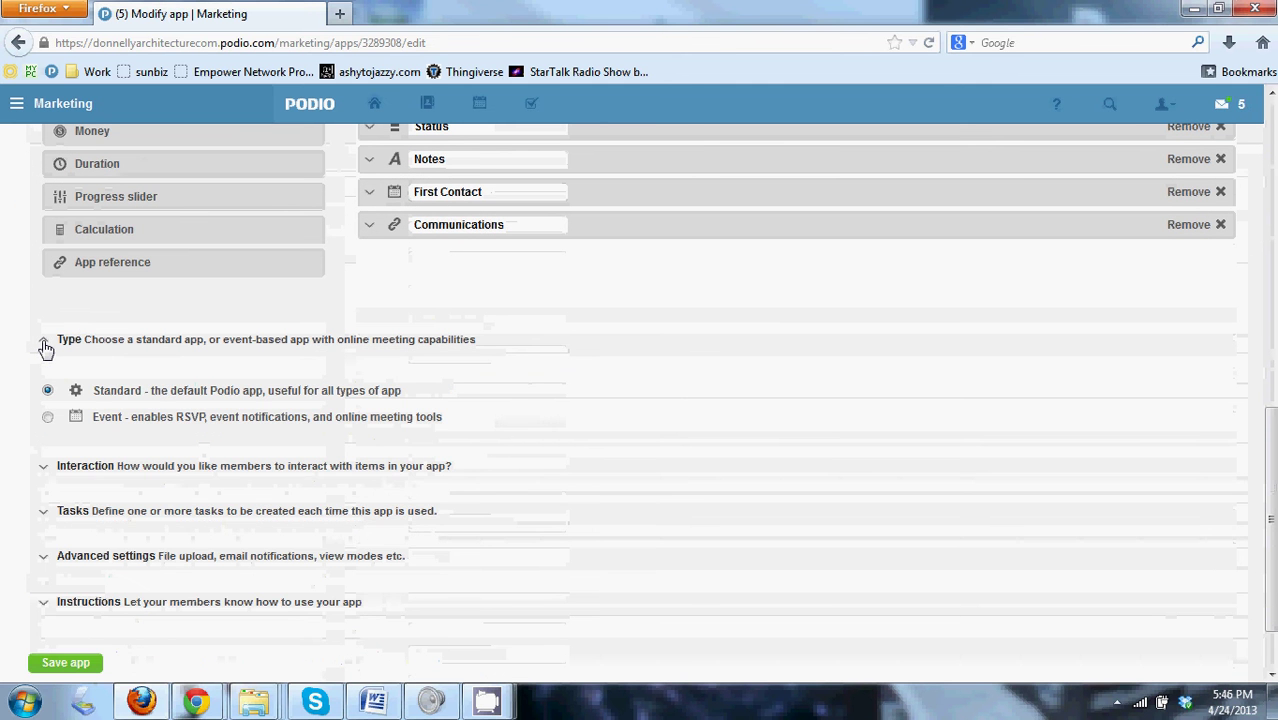
{"action": "left_click", "coordinate": [44, 345]}
- Review the Interaction section's feedback settings, RSVP and voting options, and collapse the section
{"action": "left_click", "coordinate": [43, 383]}
{"action": "scroll", "coordinate": [141, 434], "scroll_direction": "down", "scroll_amount": 2}
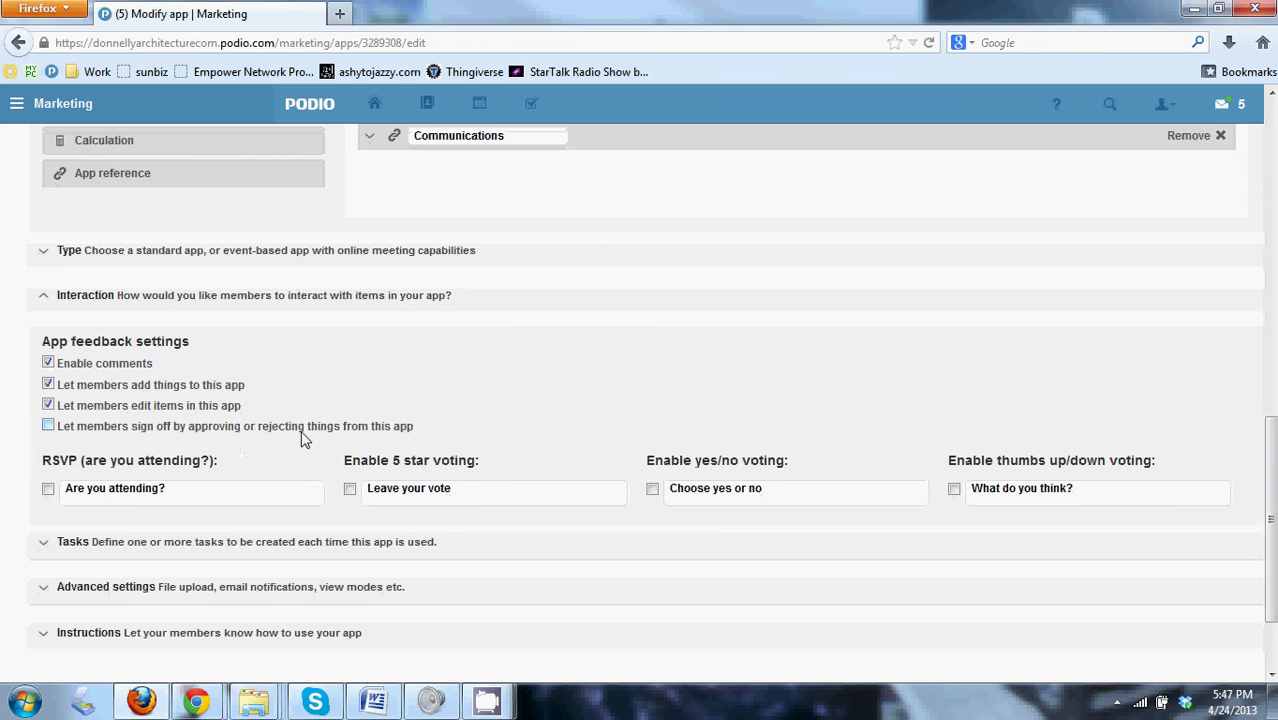
{"action": "scroll", "coordinate": [314, 432], "scroll_direction": "down", "scroll_amount": 1}
{"action": "scroll", "coordinate": [74, 440], "scroll_direction": "down", "scroll_amount": 1}
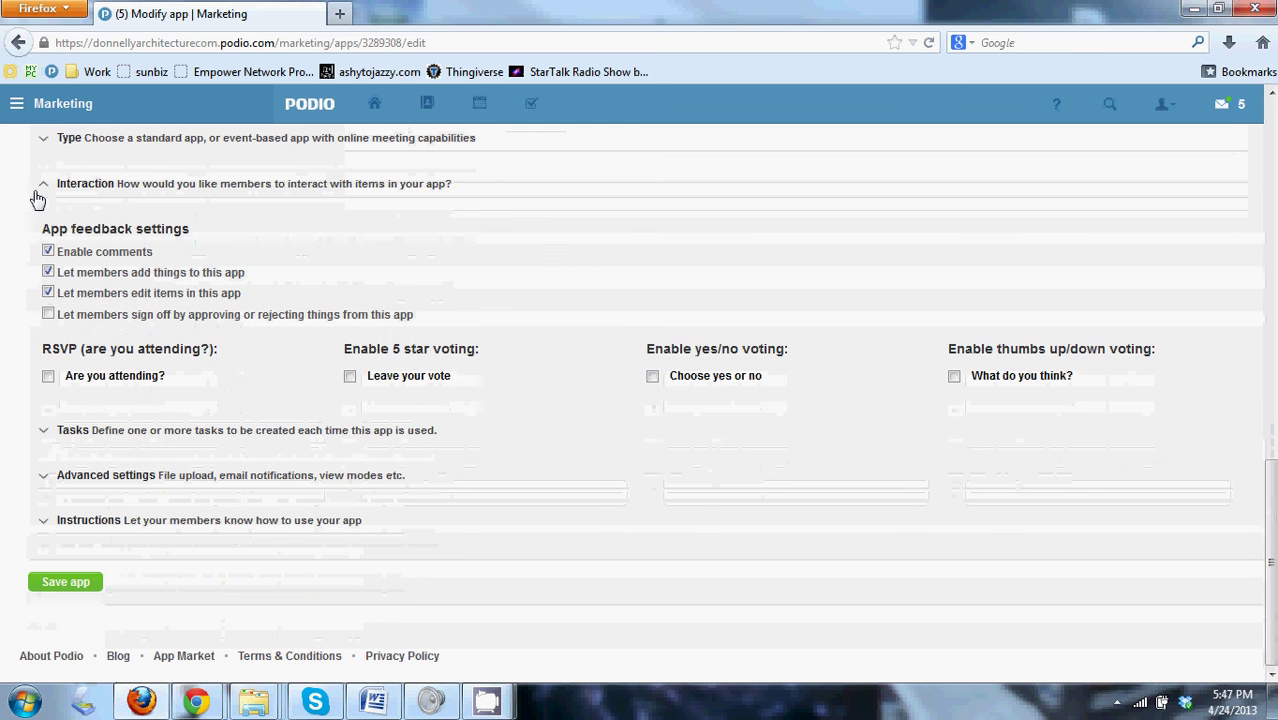
{"action": "left_click", "coordinate": [40, 186]}
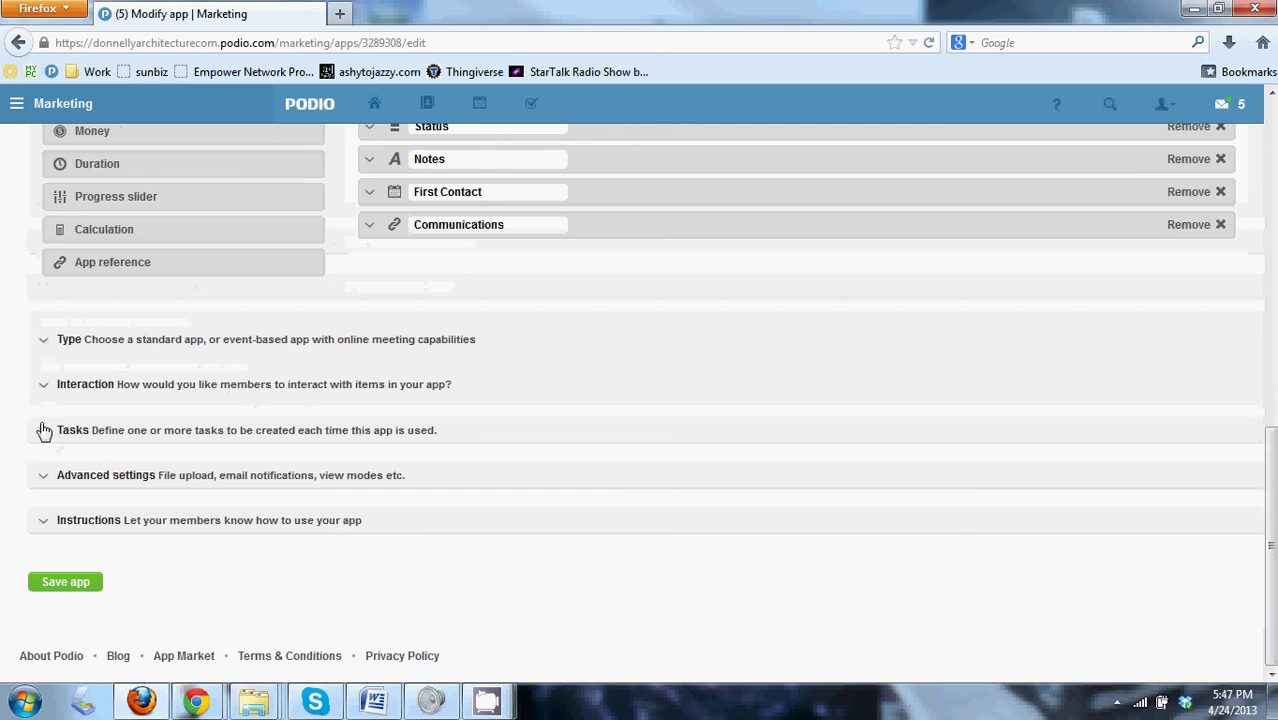
- Inspect the Tasks section for defining and assigning automatically created tasks, and collapse it
{"action": "left_click", "coordinate": [44, 430]}
{"action": "scroll", "coordinate": [95, 432], "scroll_direction": "down", "scroll_amount": 1}
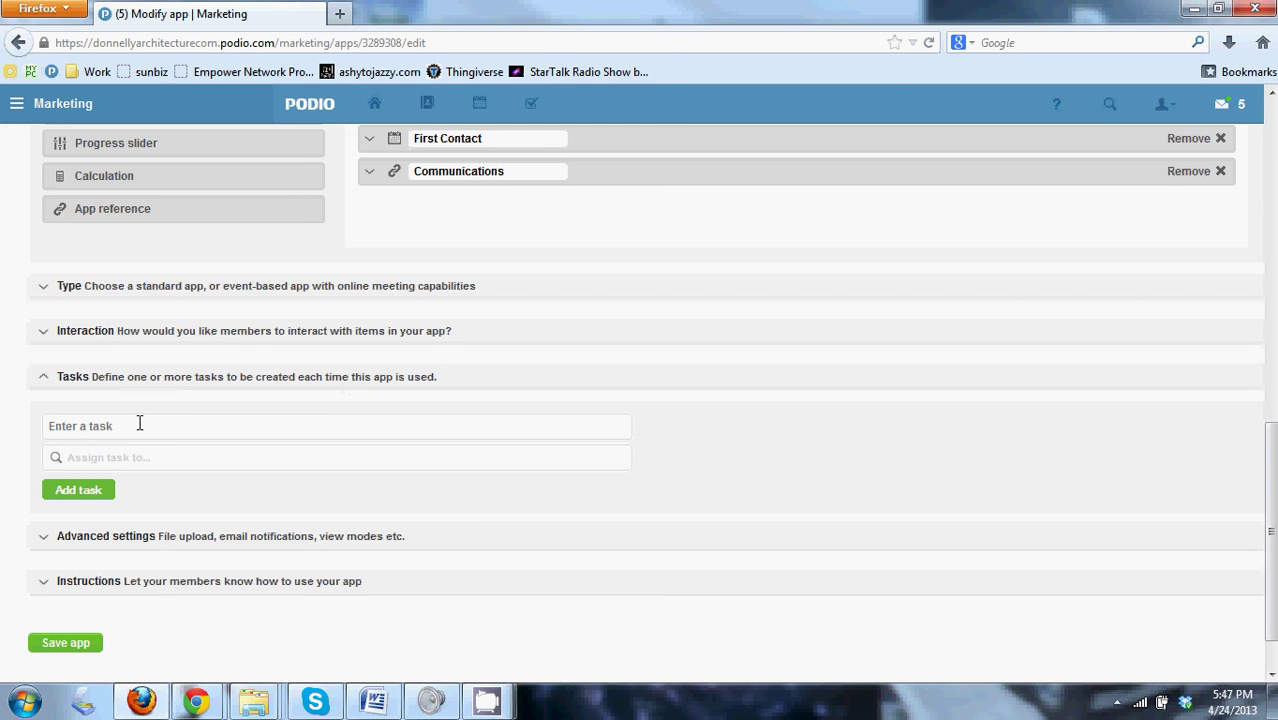
{"action": "left_click", "coordinate": [45, 380]}
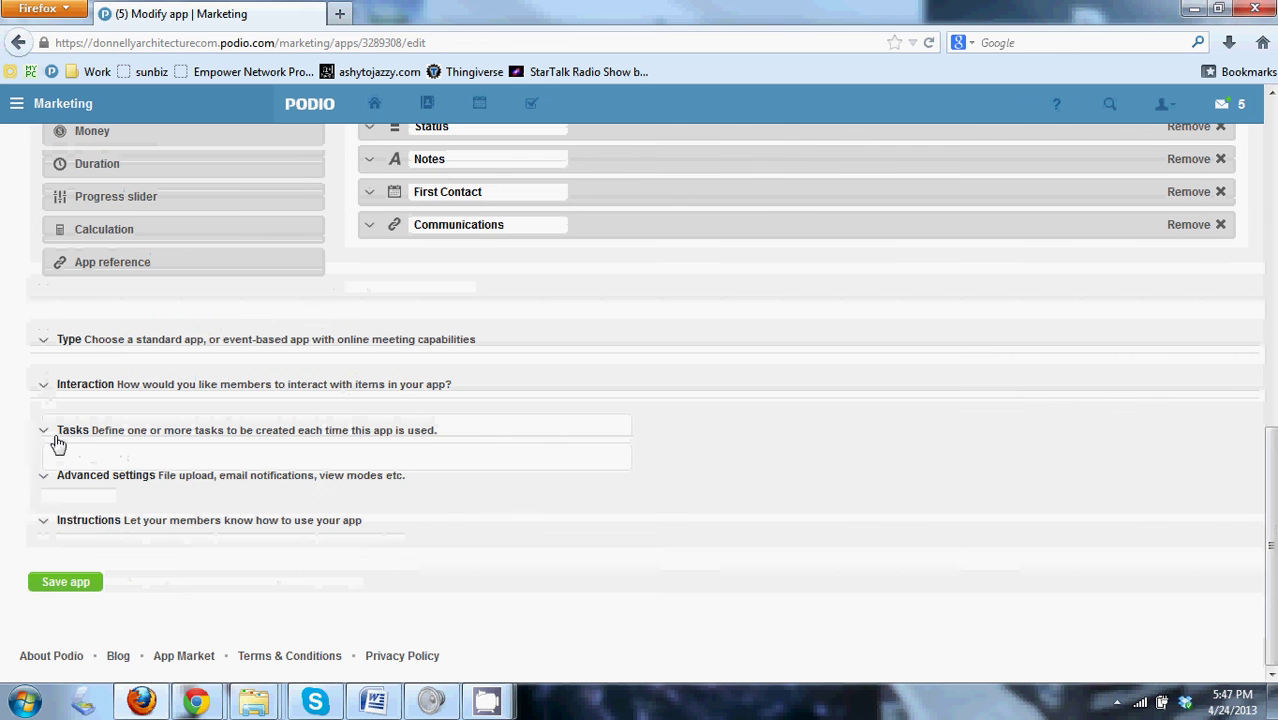
- Expand the Advanced settings section and examine its display modes, file attachment, stream and notification options
{"action": "left_click", "coordinate": [45, 475]}
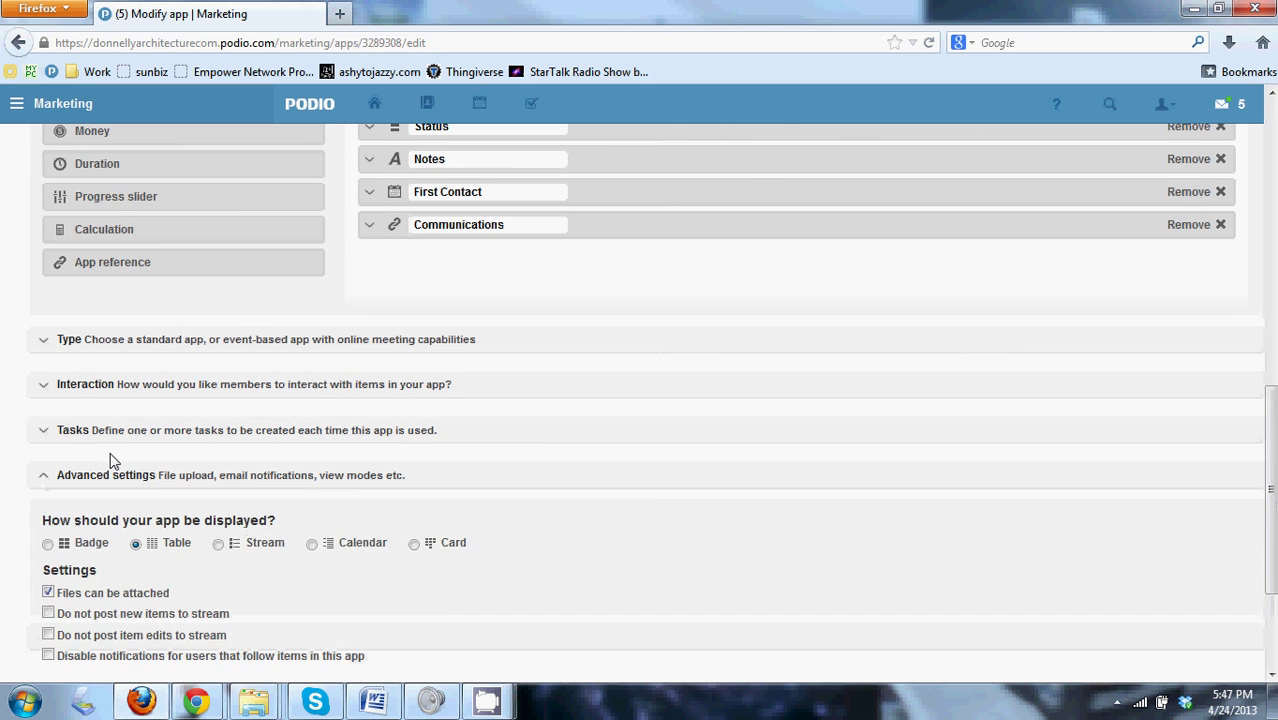
{"action": "scroll", "coordinate": [160, 480], "scroll_direction": "down", "scroll_amount": 3}
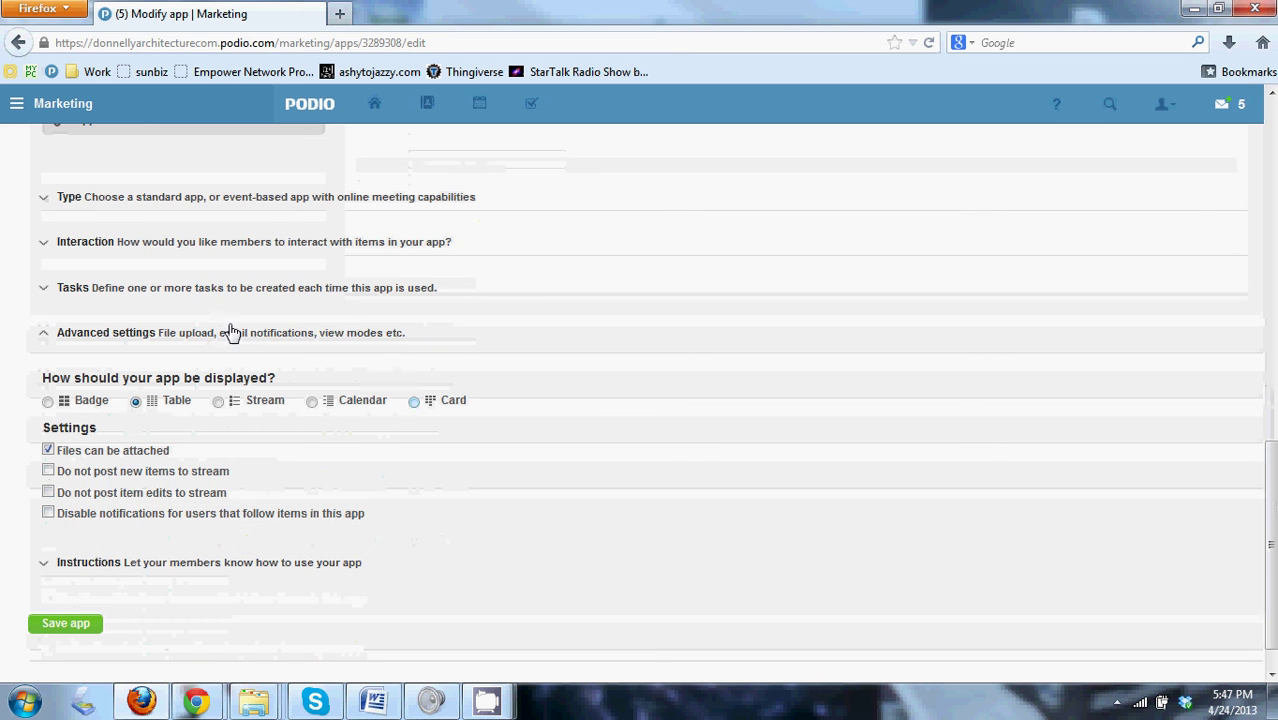
{"action": "scroll", "coordinate": [510, 462], "scroll_direction": "down", "scroll_amount": 1}
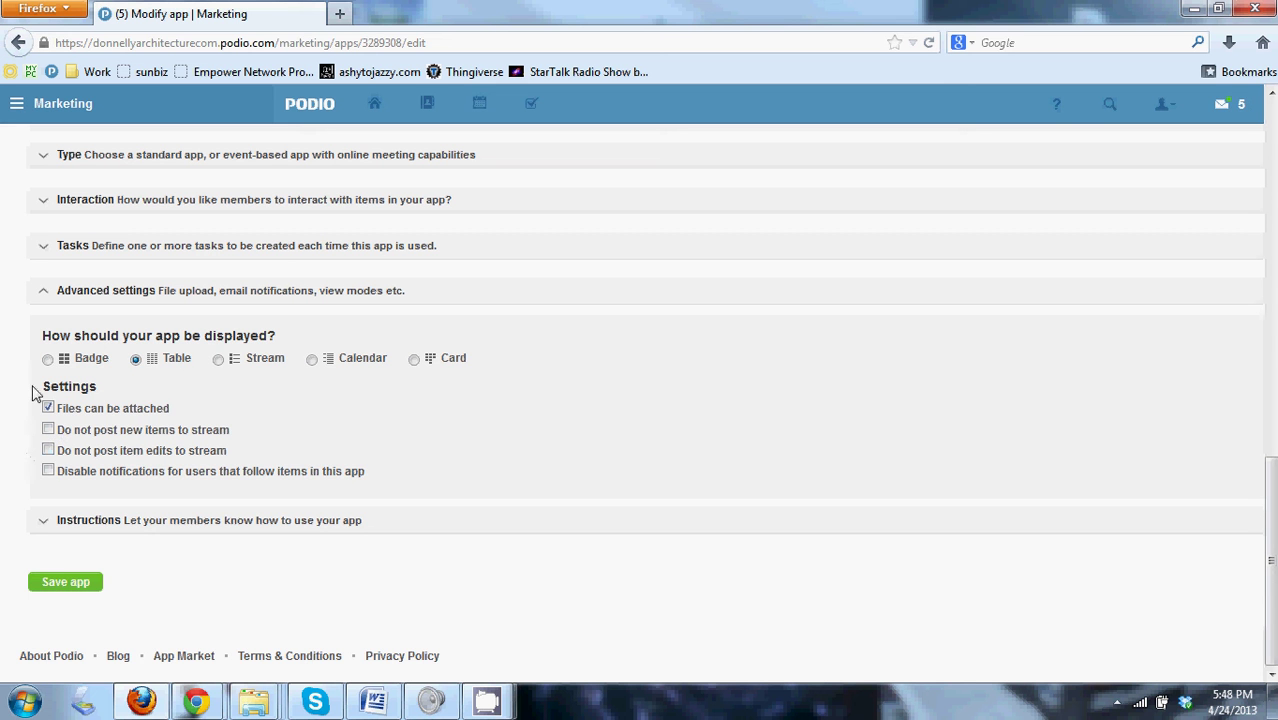
- Collapse the Advanced settings, and review the app's description and member instructions in the Instructions section
{"action": "left_click", "coordinate": [43, 292]}
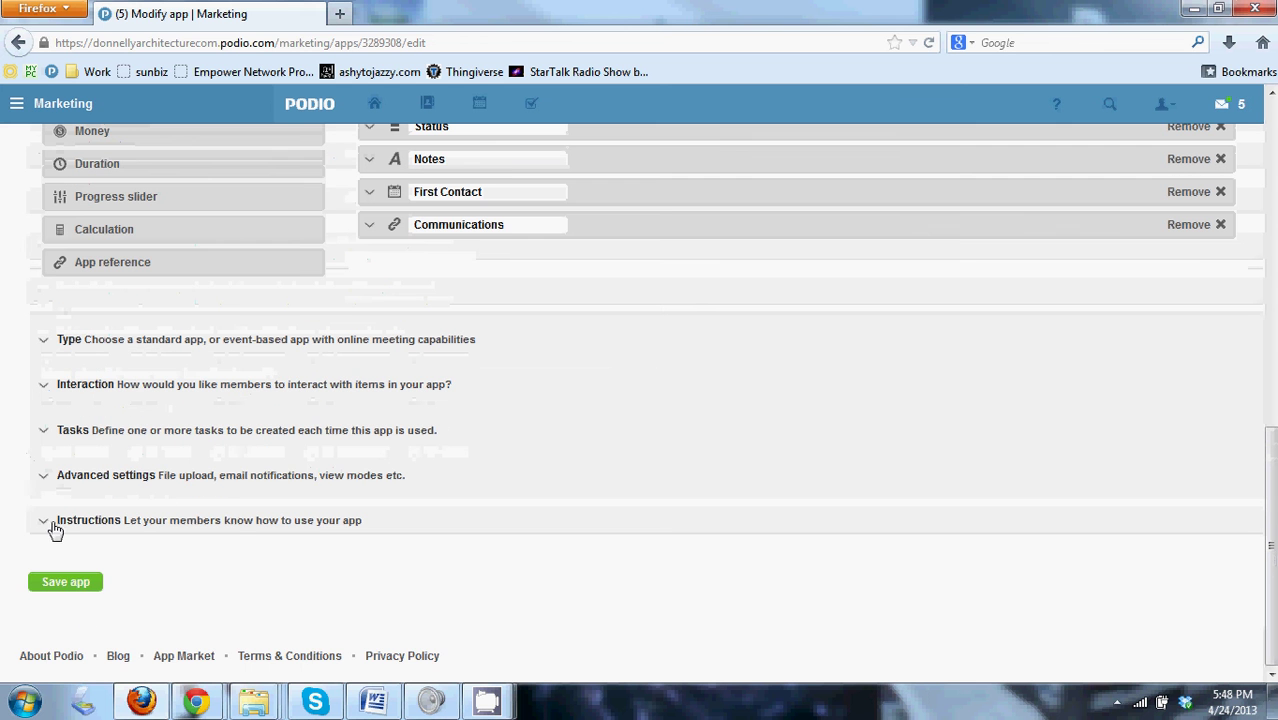
{"action": "left_click", "coordinate": [43, 520]}
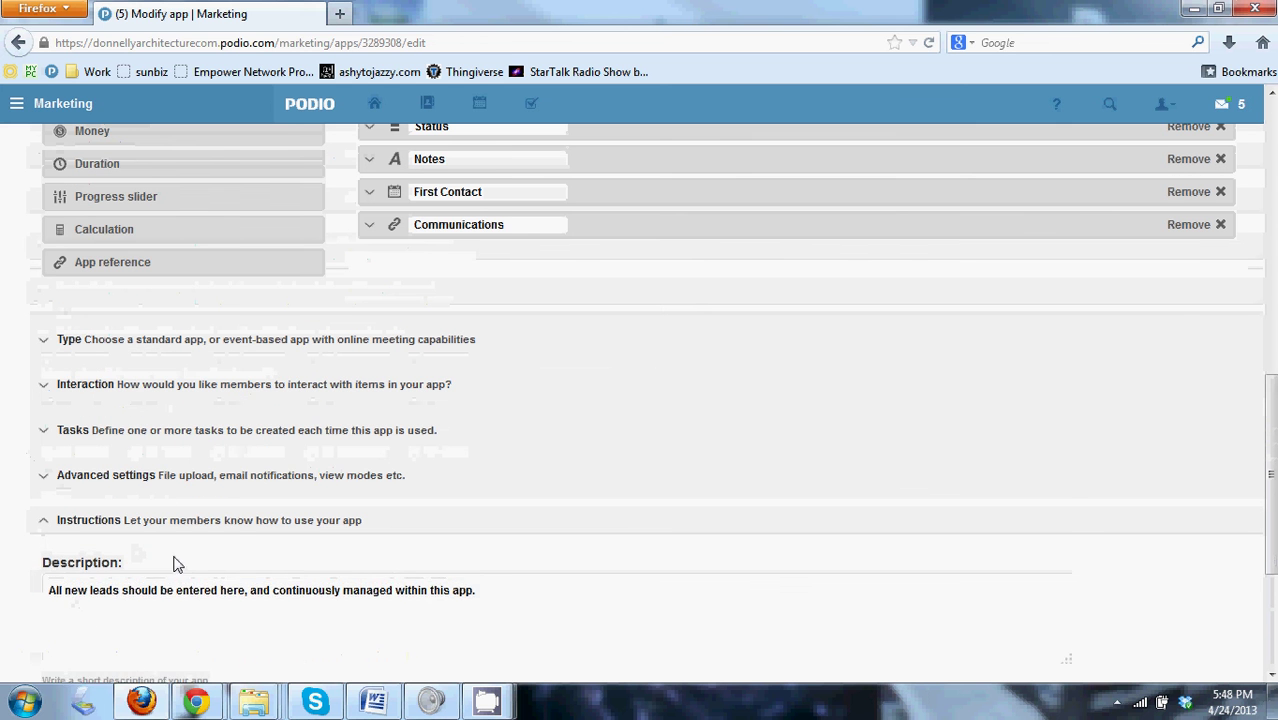
{"action": "scroll", "coordinate": [39, 436], "scroll_direction": "down", "scroll_amount": 3}
{"action": "scroll", "coordinate": [196, 442], "scroll_direction": "down", "scroll_amount": 1}
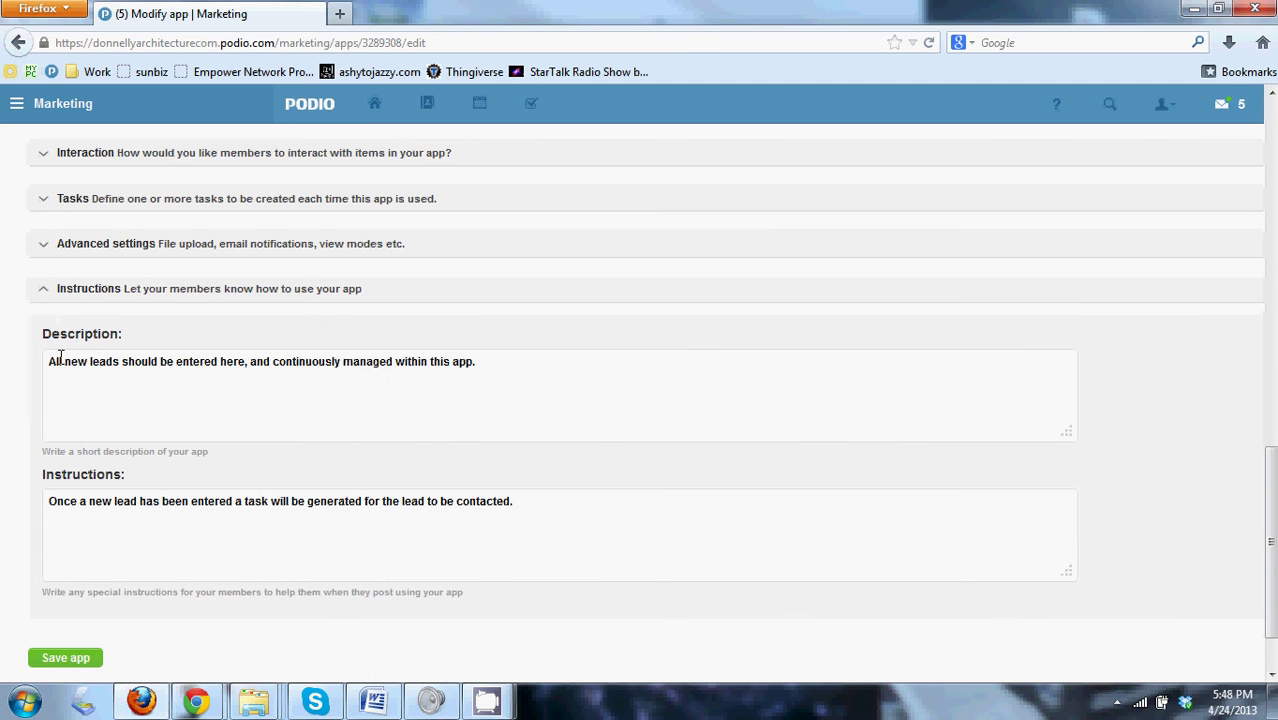
{"action": "left_click", "coordinate": [48, 295]}
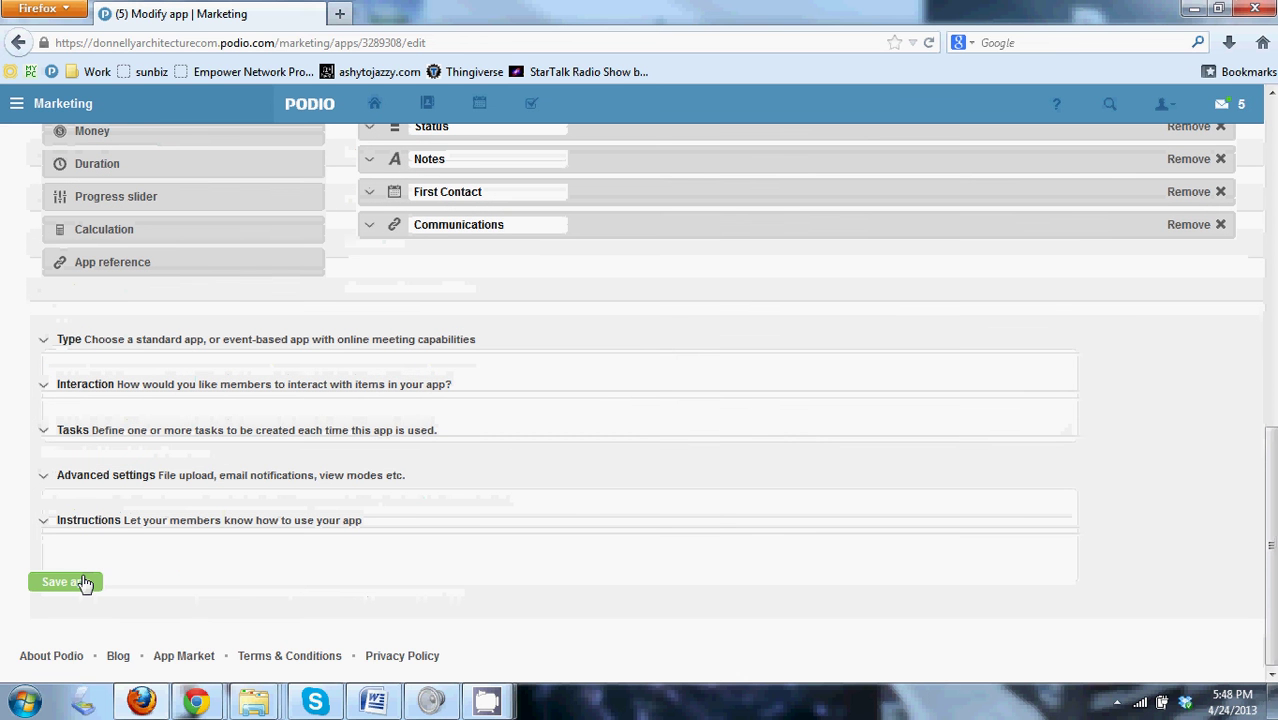
- Return to the Leads app without saving, open a blank lead form and examine the required Company or Organisation Name field
{"action": "scroll", "coordinate": [148, 485], "scroll_direction": "up", "scroll_amount": 15}
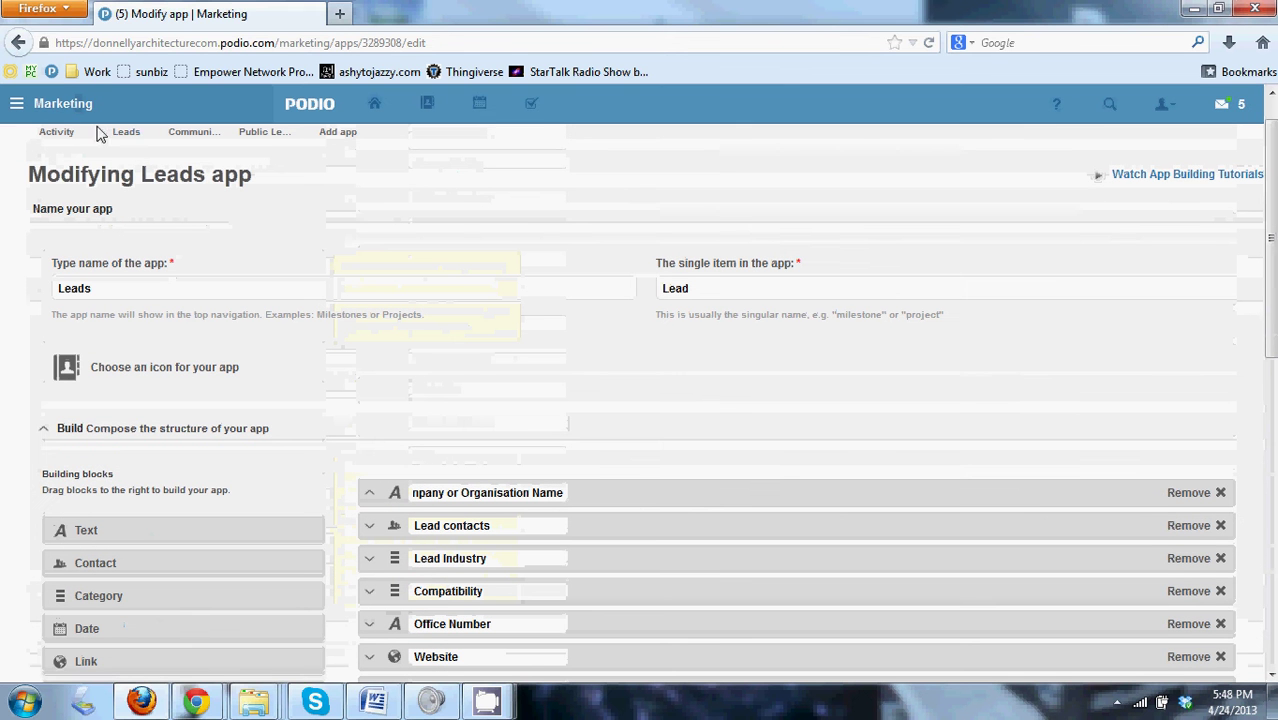
{"action": "left_click", "coordinate": [126, 133]}
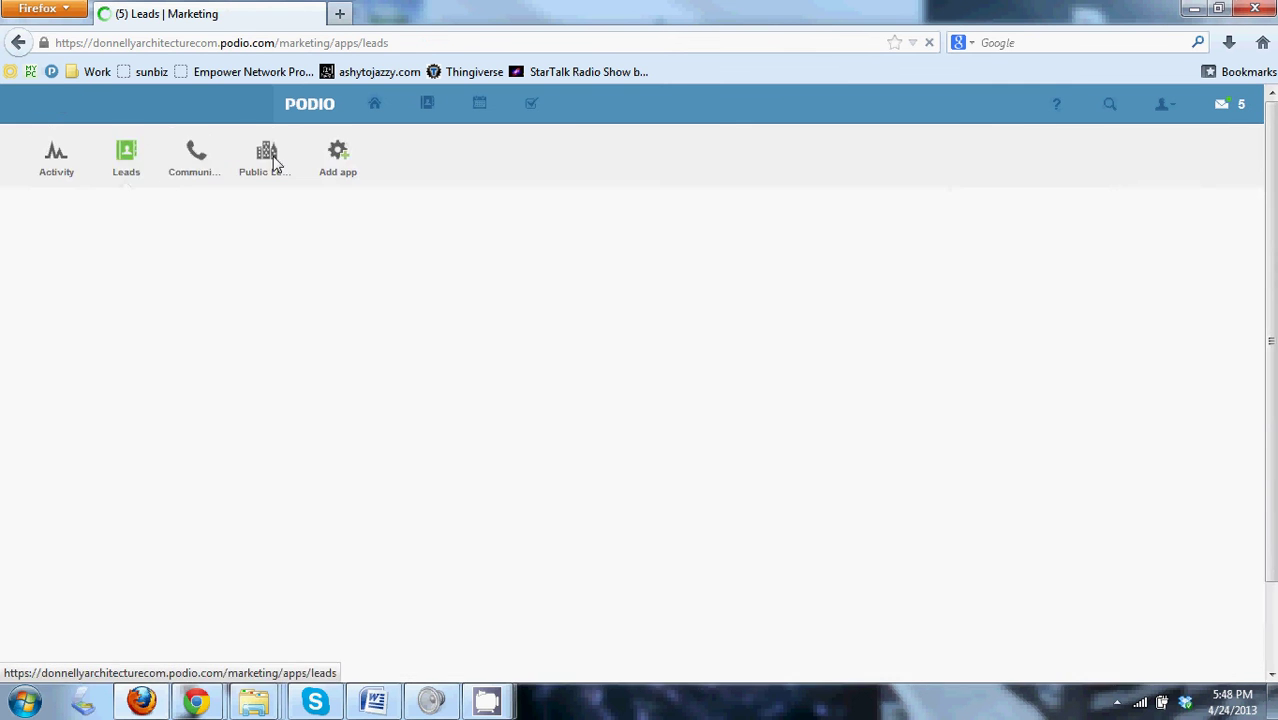
{"action": "left_click", "coordinate": [1098, 304]}
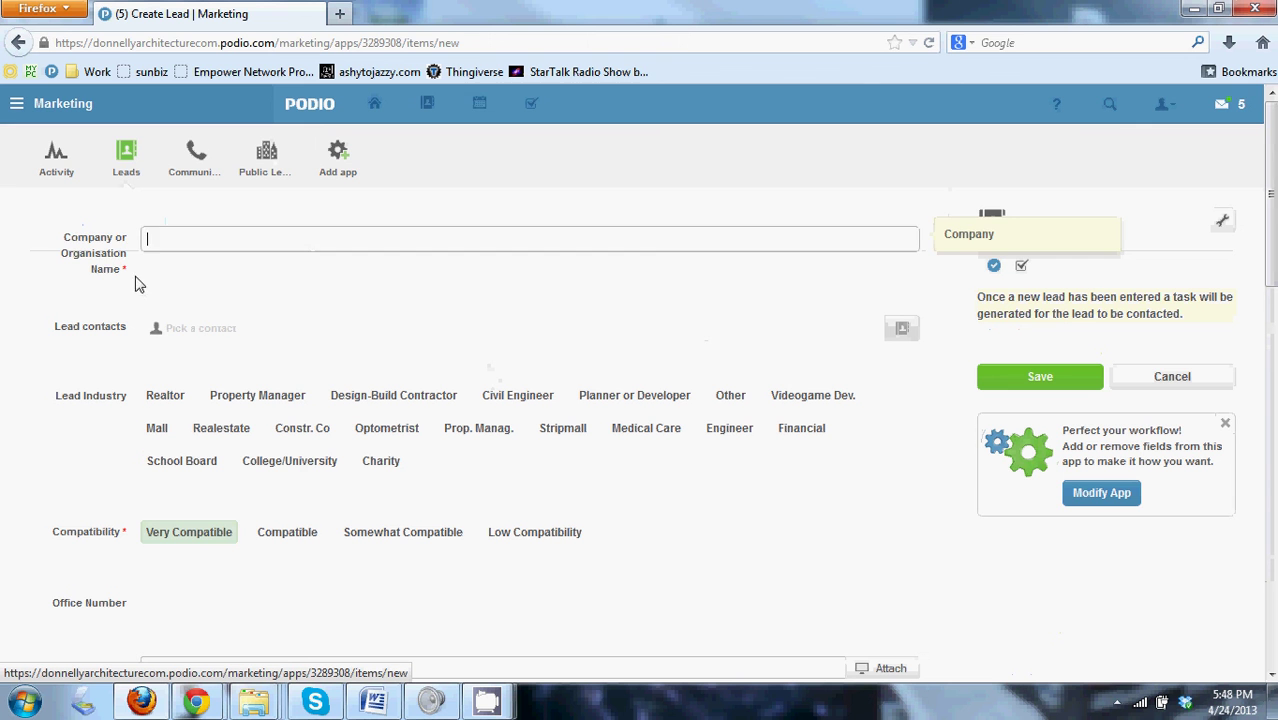
{"action": "mouse_move", "coordinate": [123, 265]}
{"action": "left_mouse_down"}
{"action": "mouse_move", "coordinate": [57, 240]}
{"action": "mouse_move", "coordinate": [128, 270]}
{"action": "left_mouse_up"}
{"action": "left_click", "coordinate": [57, 237]}
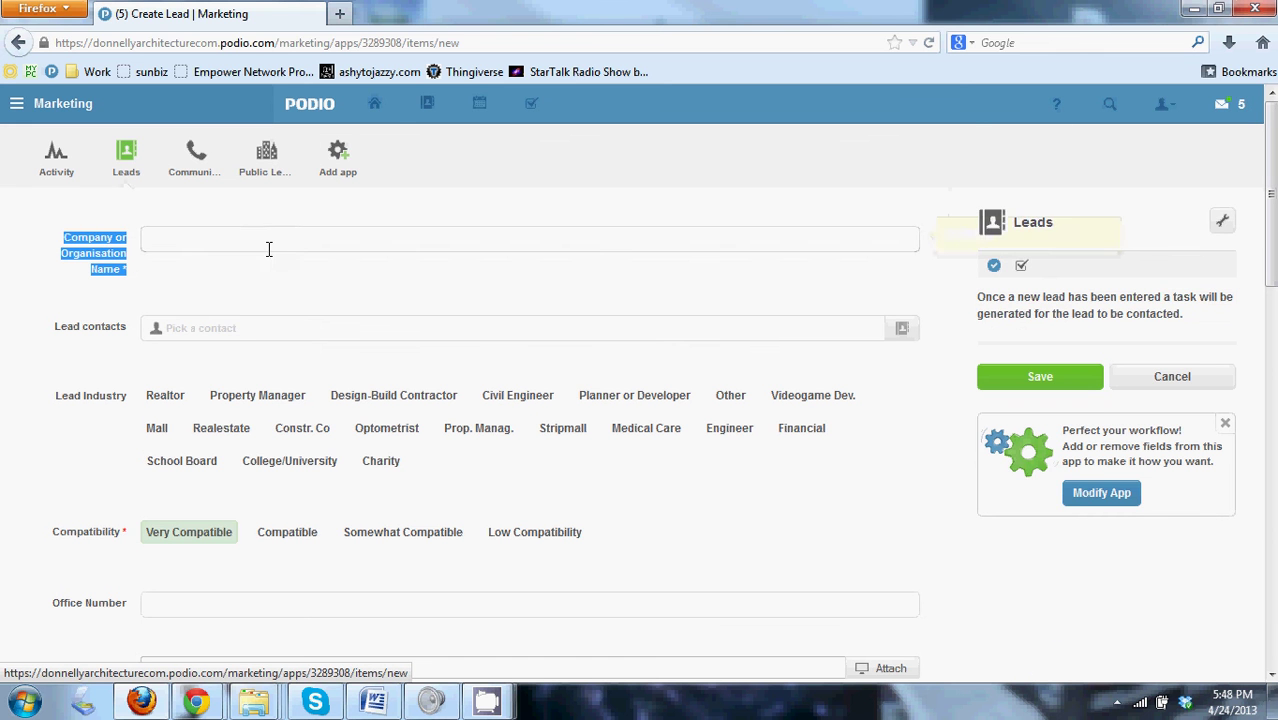
- Start adding a new workspace contact from the Lead contacts field, and expand the contact form to its full set of fields
{"action": "scroll", "coordinate": [259, 303], "scroll_direction": "down", "scroll_amount": 1}
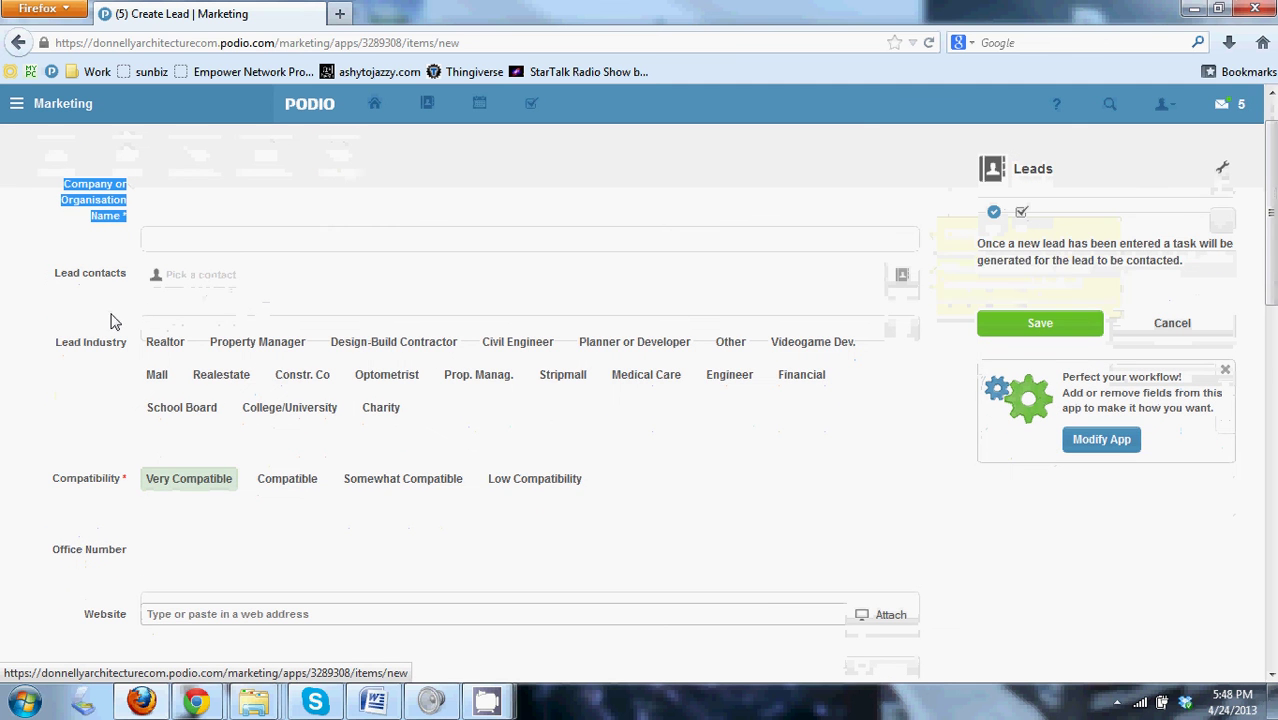
{"action": "left_click", "coordinate": [262, 279]}
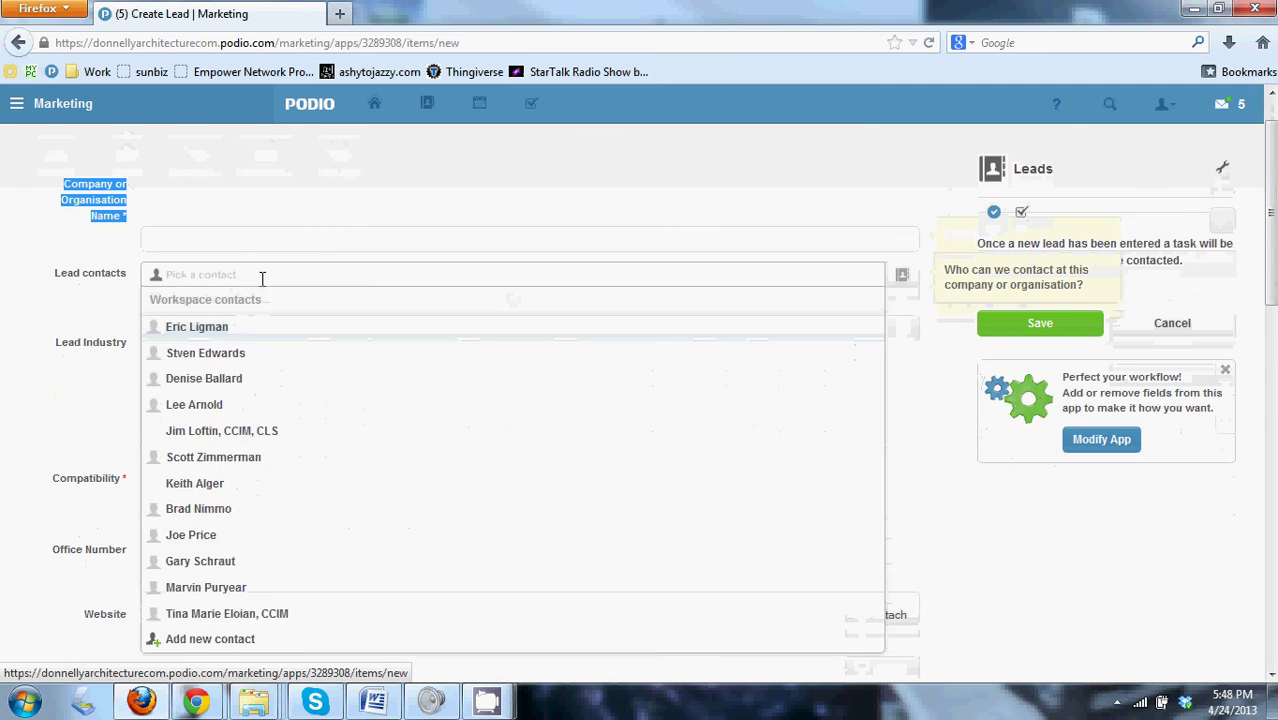
{"action": "left_click", "coordinate": [262, 274]}
{"action": "scroll", "coordinate": [240, 506], "scroll_direction": "down", "scroll_amount": 1}
{"action": "left_click", "coordinate": [265, 590]}
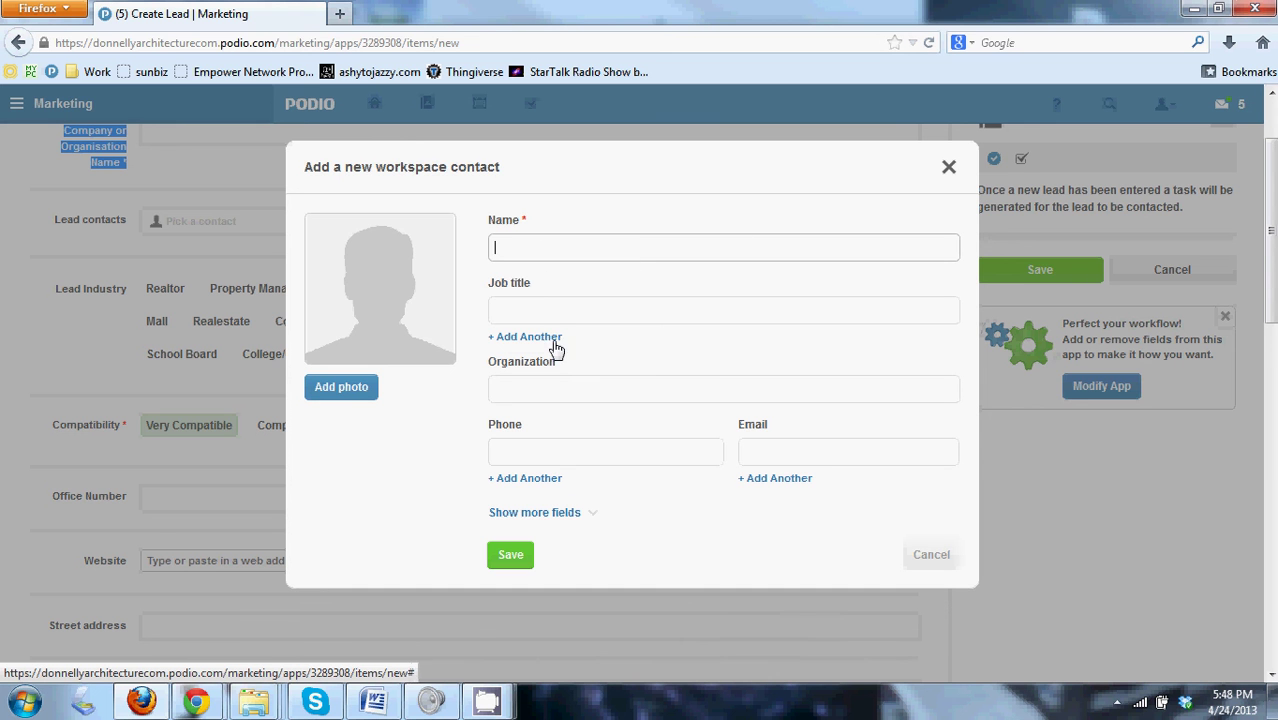
{"action": "left_click", "coordinate": [607, 302]}
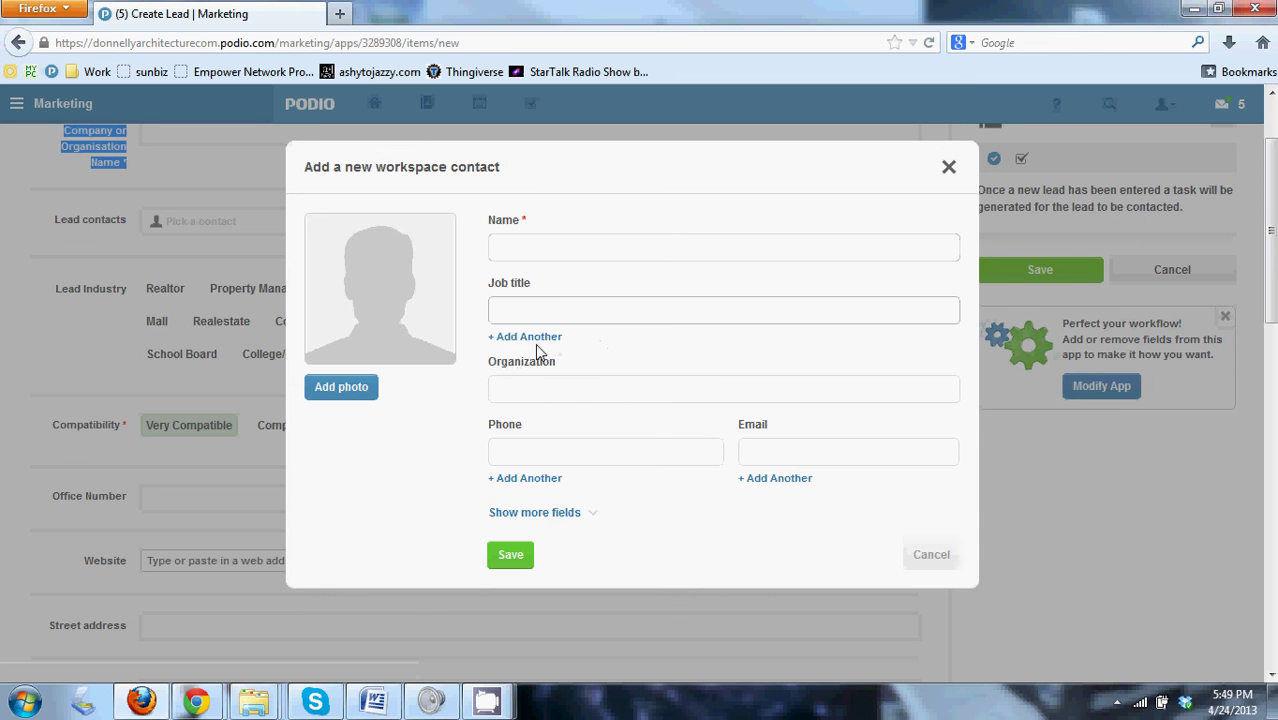
{"action": "left_click", "coordinate": [536, 512]}
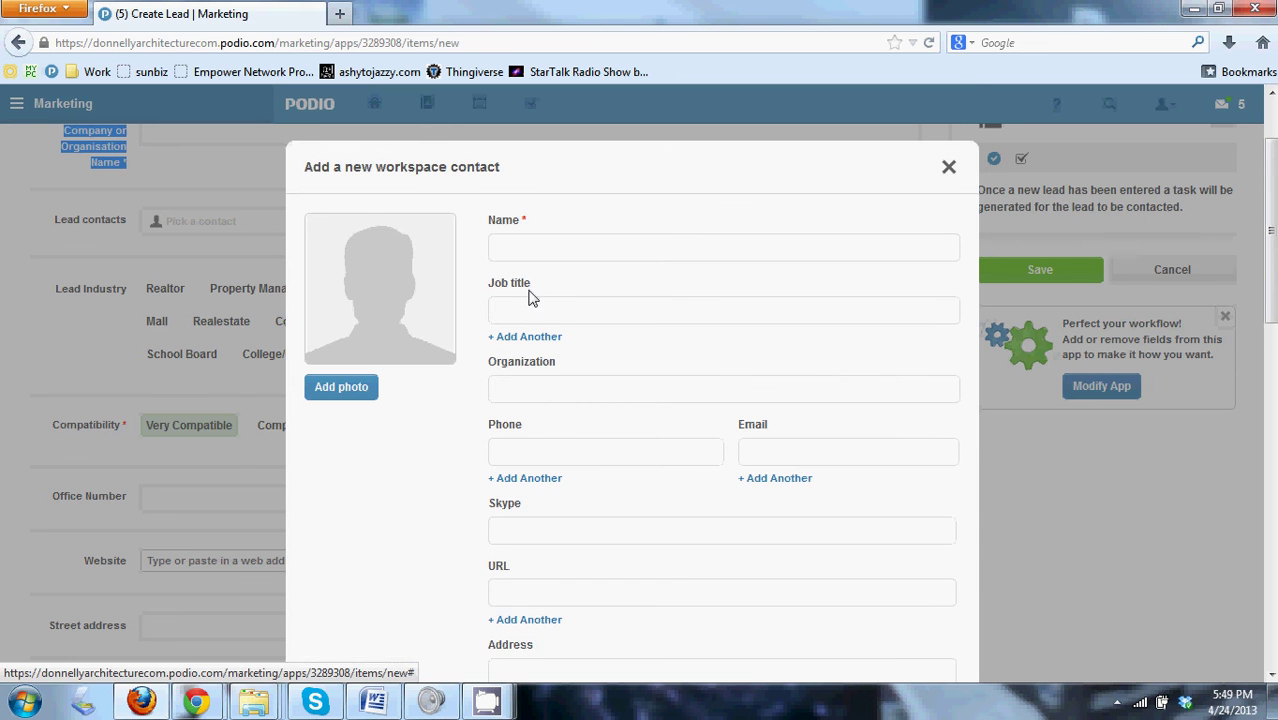
- Review the new contact's job title, organization, phone, email, address and notes fields, and discard the contact
{"action": "scroll", "coordinate": [640, 304], "scroll_direction": "down", "scroll_amount": 1}
{"action": "scroll", "coordinate": [570, 280], "scroll_direction": "up", "scroll_amount": 2}
{"action": "left_click", "coordinate": [541, 334]}
{"action": "left_click", "coordinate": [588, 396]}
{"action": "left_click", "coordinate": [889, 405]}
{"action": "scroll", "coordinate": [816, 454], "scroll_direction": "down", "scroll_amount": 1}
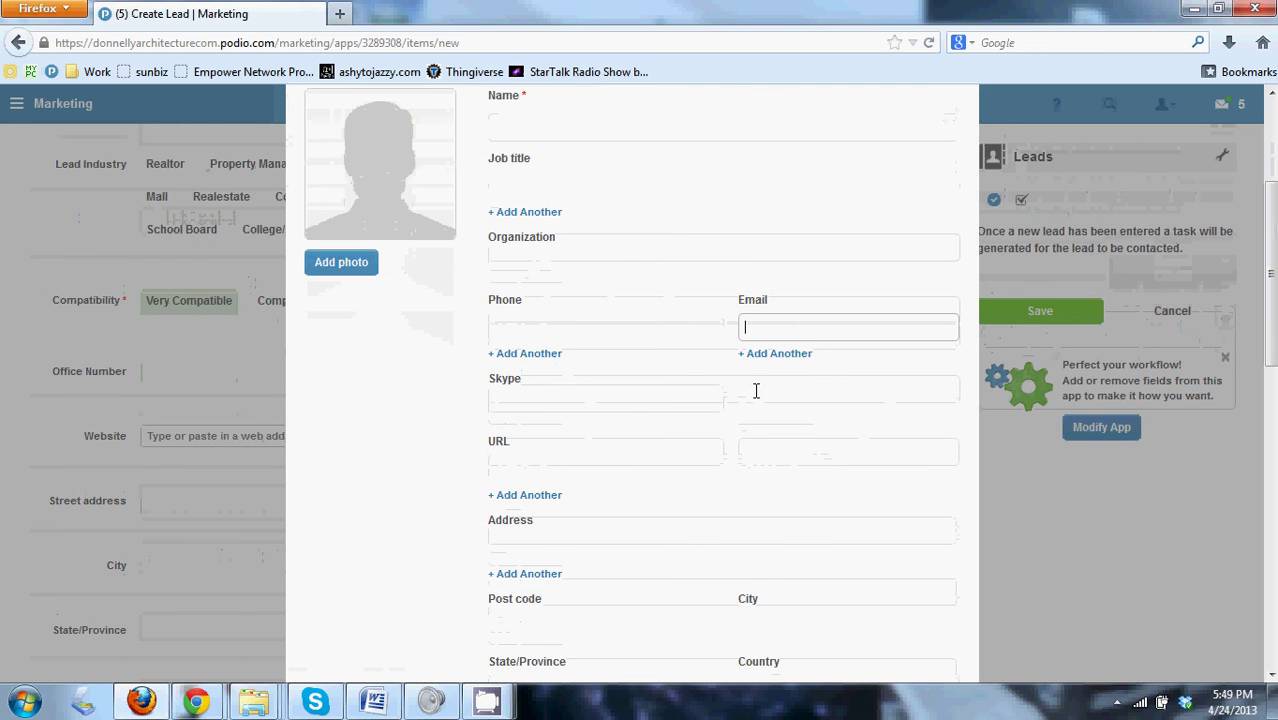
{"action": "scroll", "coordinate": [577, 277], "scroll_direction": "down", "scroll_amount": 2}
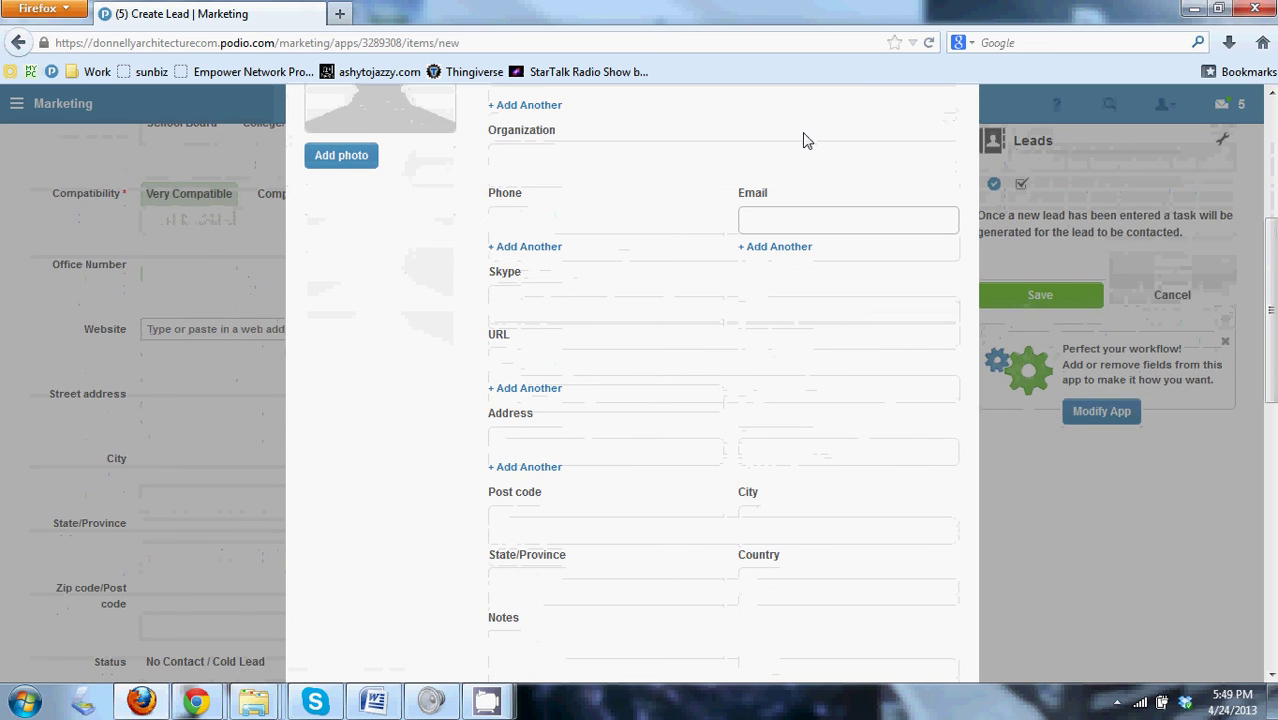
{"action": "scroll", "coordinate": [650, 430], "scroll_direction": "down", "scroll_amount": 2}
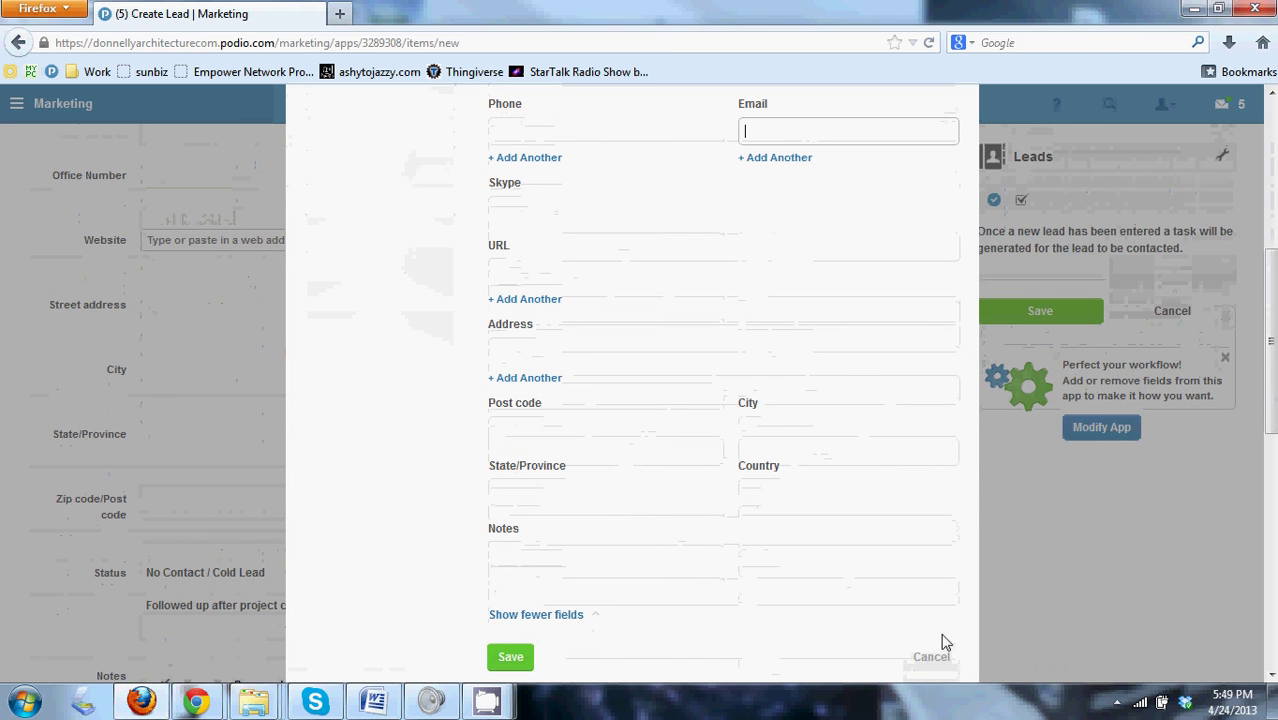
{"action": "left_click", "coordinate": [930, 662]}
{"action": "scroll", "coordinate": [608, 357], "scroll_direction": "up", "scroll_amount": 8}
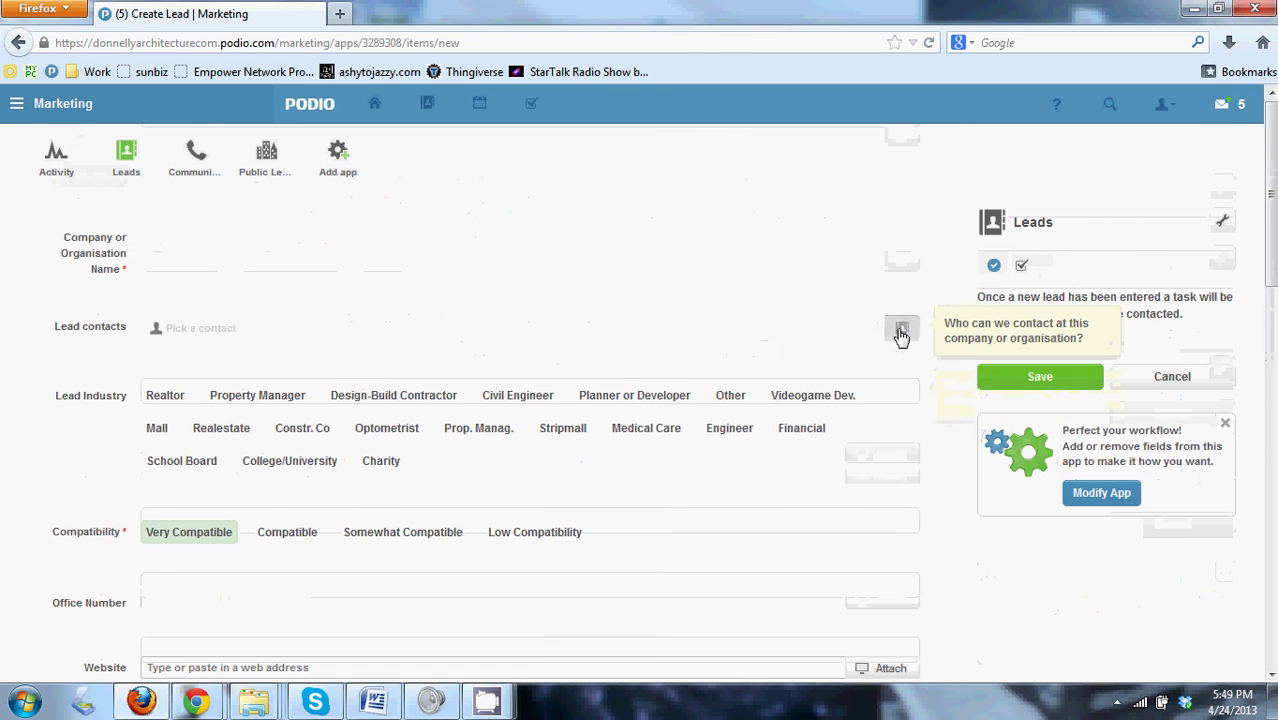
- Assign the first listed workspace contact as the lead contact, and cancel the new lead
{"action": "left_click", "coordinate": [820, 327]}
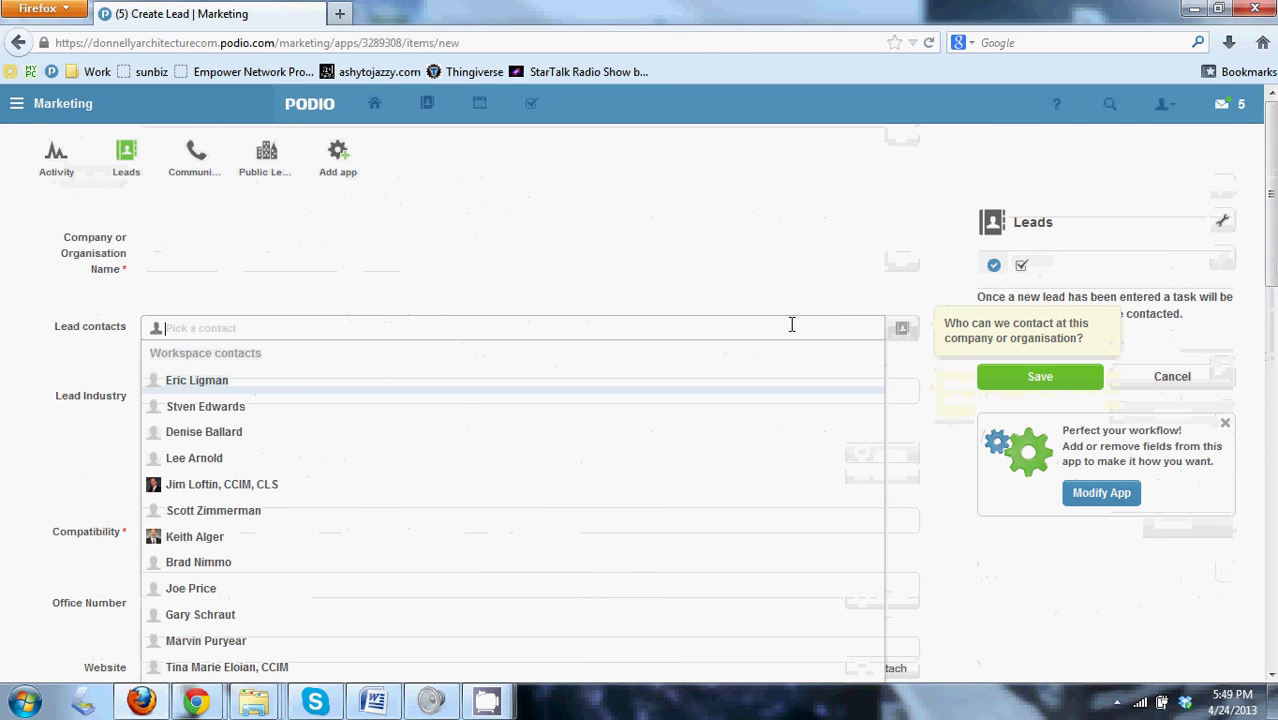
{"action": "left_click", "coordinate": [417, 385]}
{"action": "left_click", "coordinate": [186, 336]}
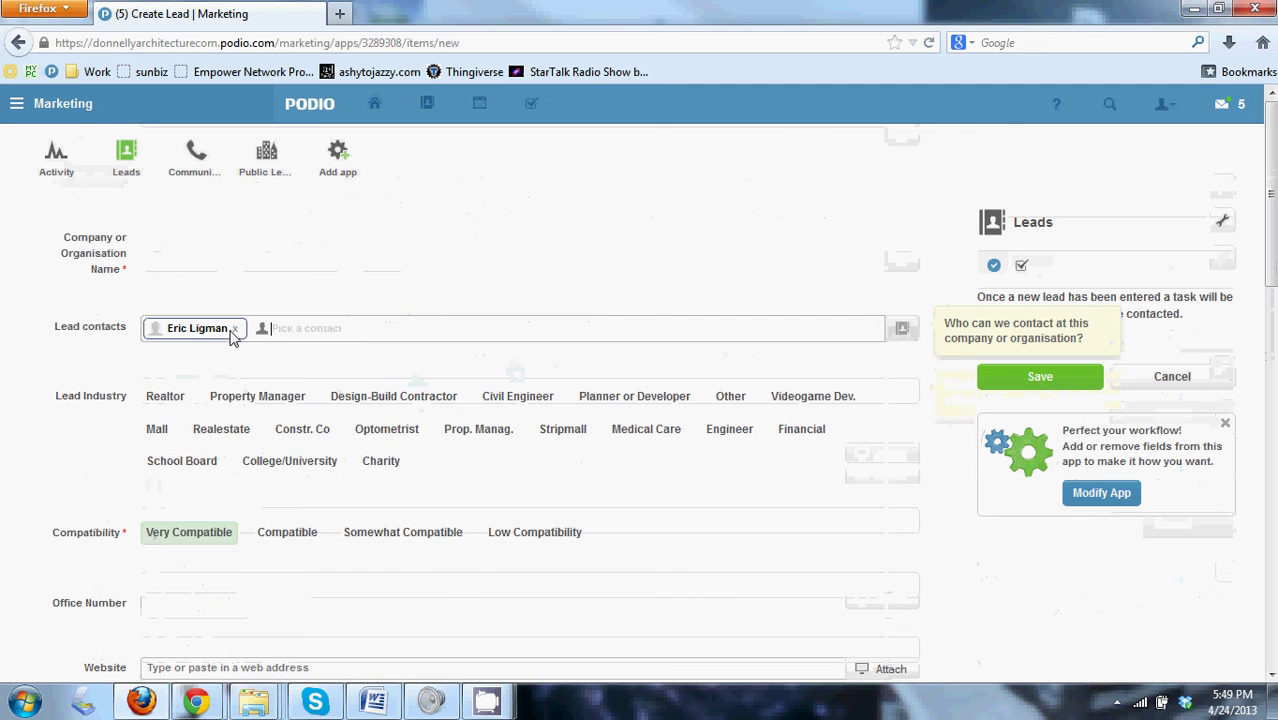
{"action": "left_click", "coordinate": [218, 335]}
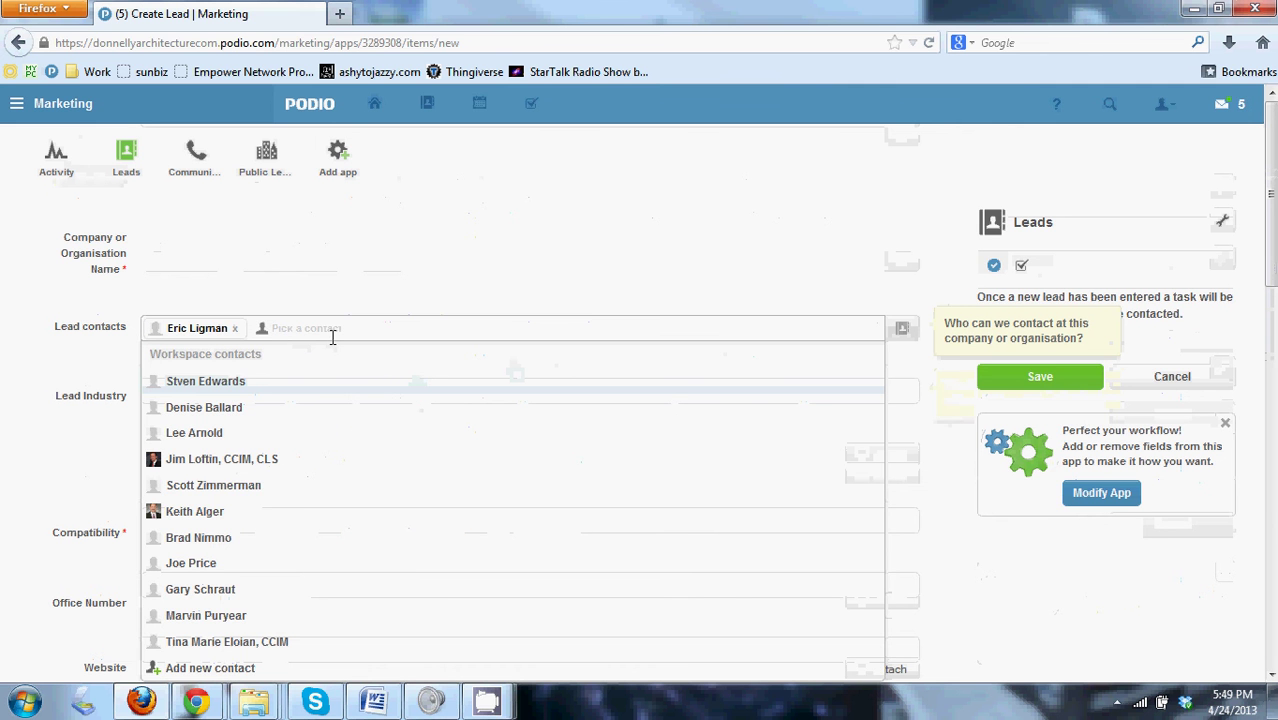
{"action": "left_click", "coordinate": [245, 333]}
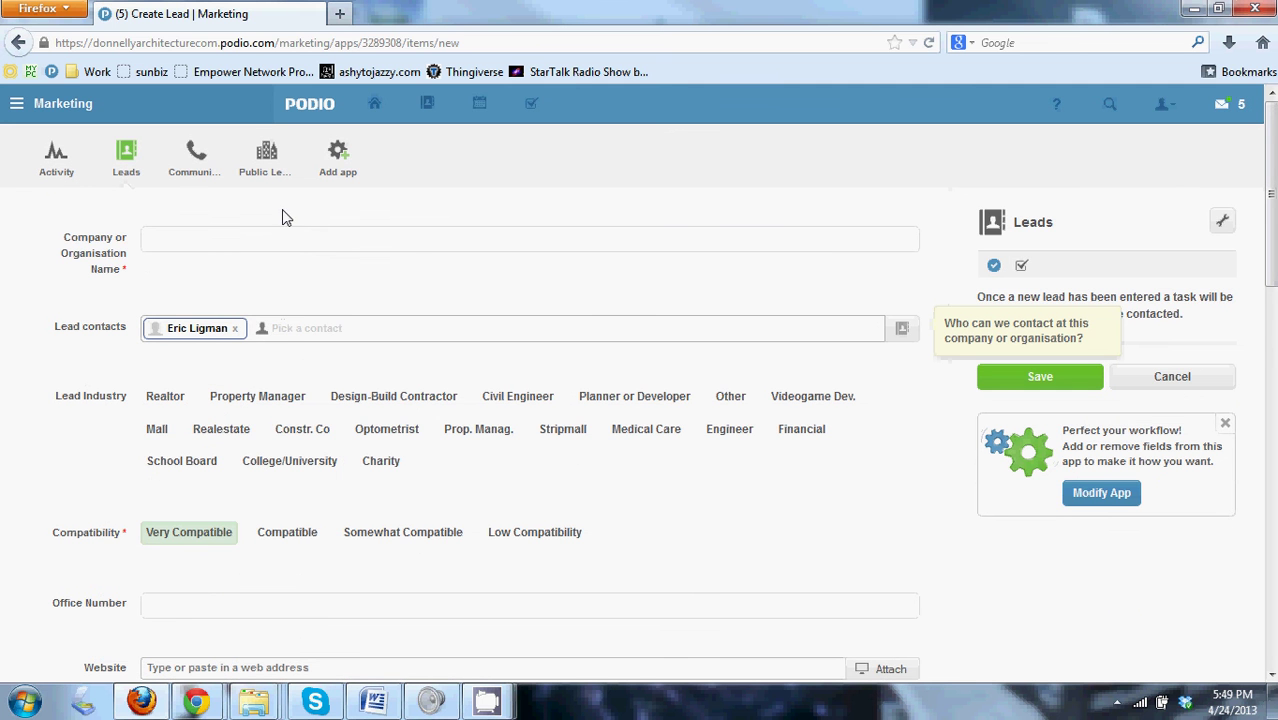
{"action": "left_click", "coordinate": [1134, 376]}
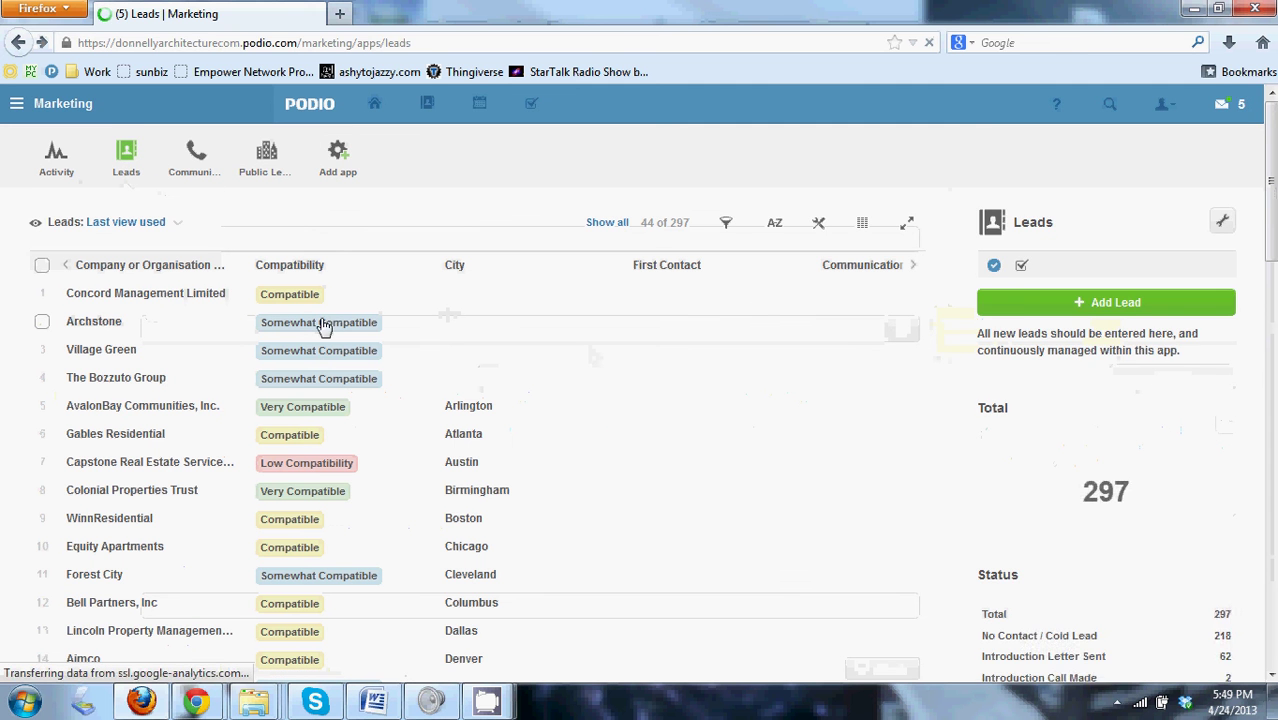
- Preview the Archstone and AvalonBay Communities leads, check the actions available for the AvalonBay contact, and close the preview
{"action": "left_click", "coordinate": [170, 323]}
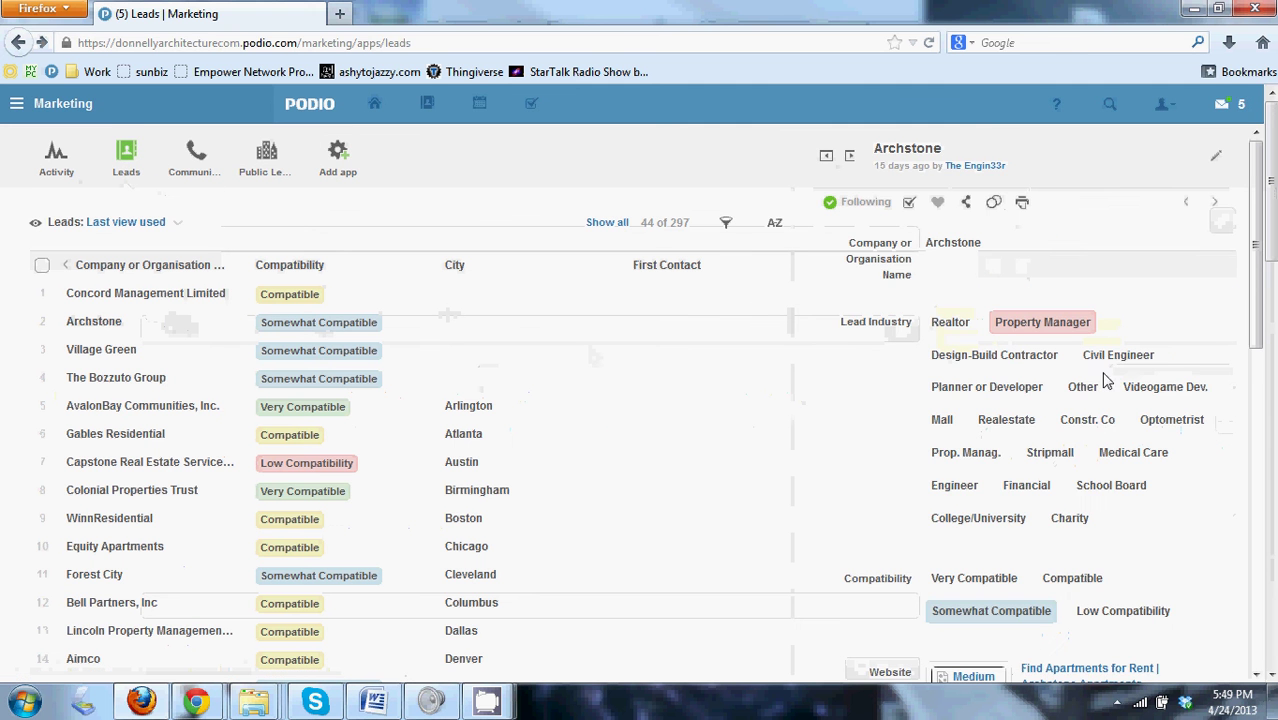
{"action": "left_click", "coordinate": [140, 412]}
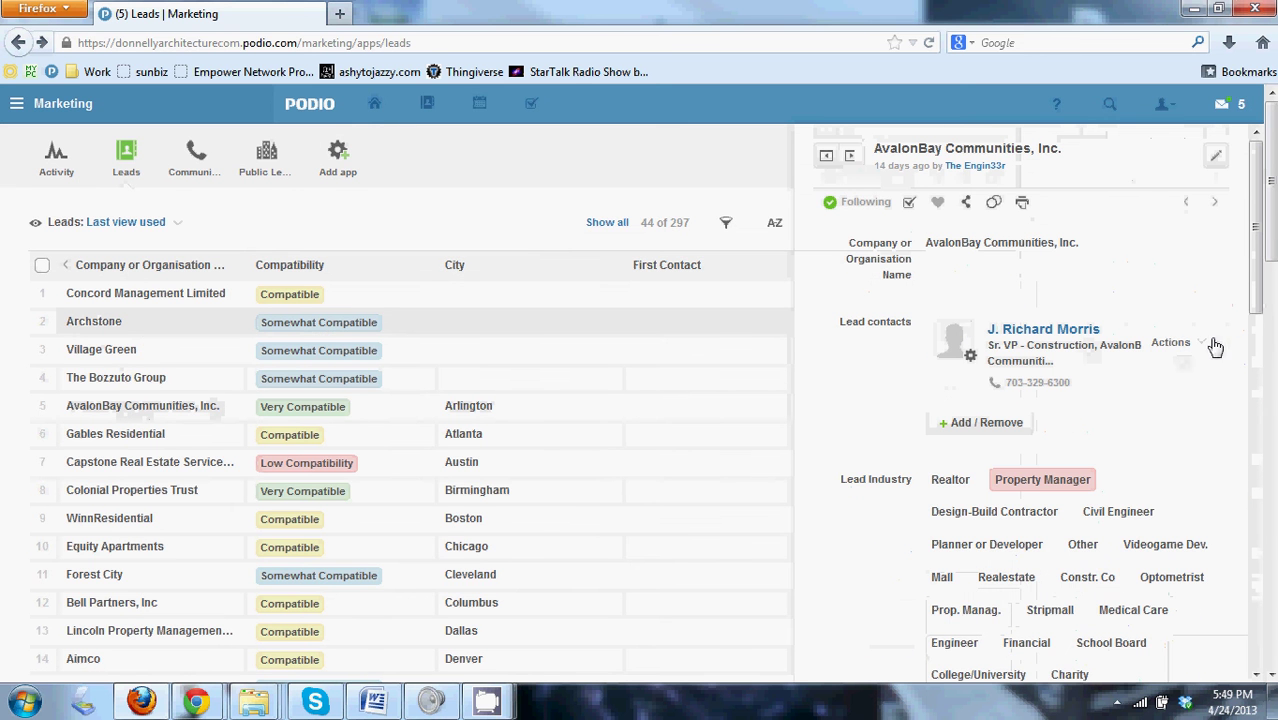
{"action": "left_click", "coordinate": [1202, 346]}
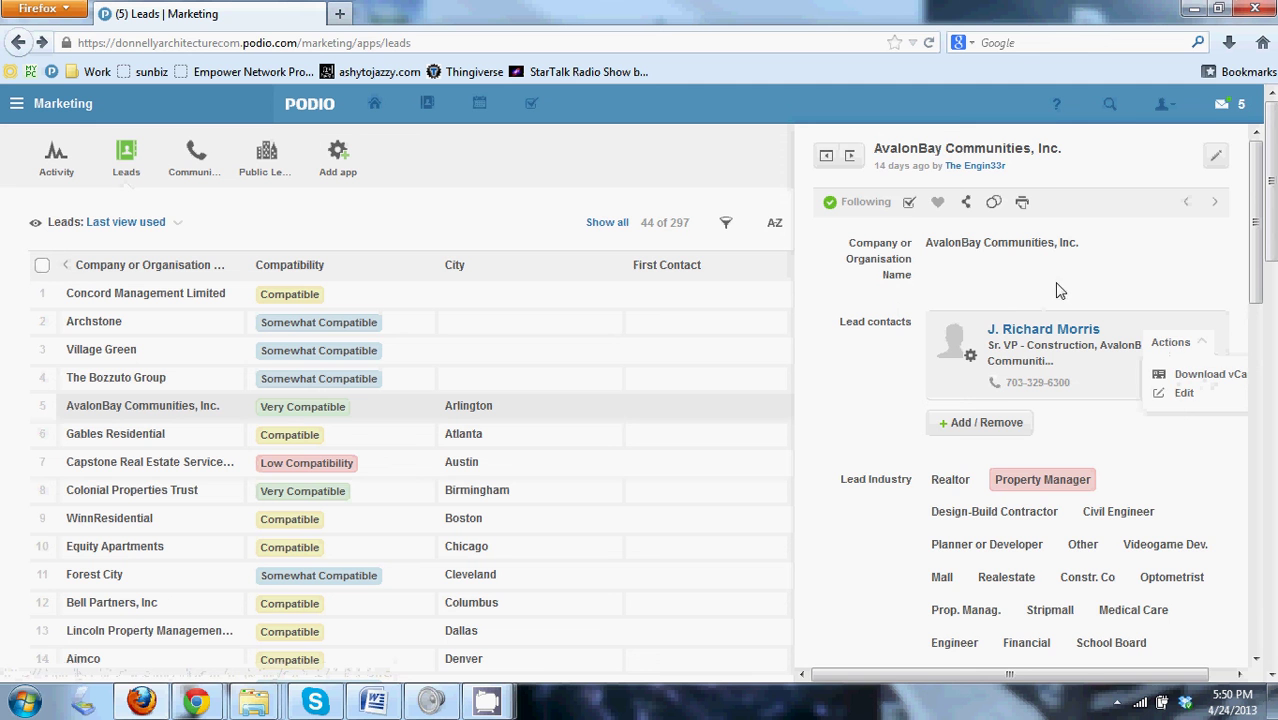
{"action": "left_click", "coordinate": [487, 218]}
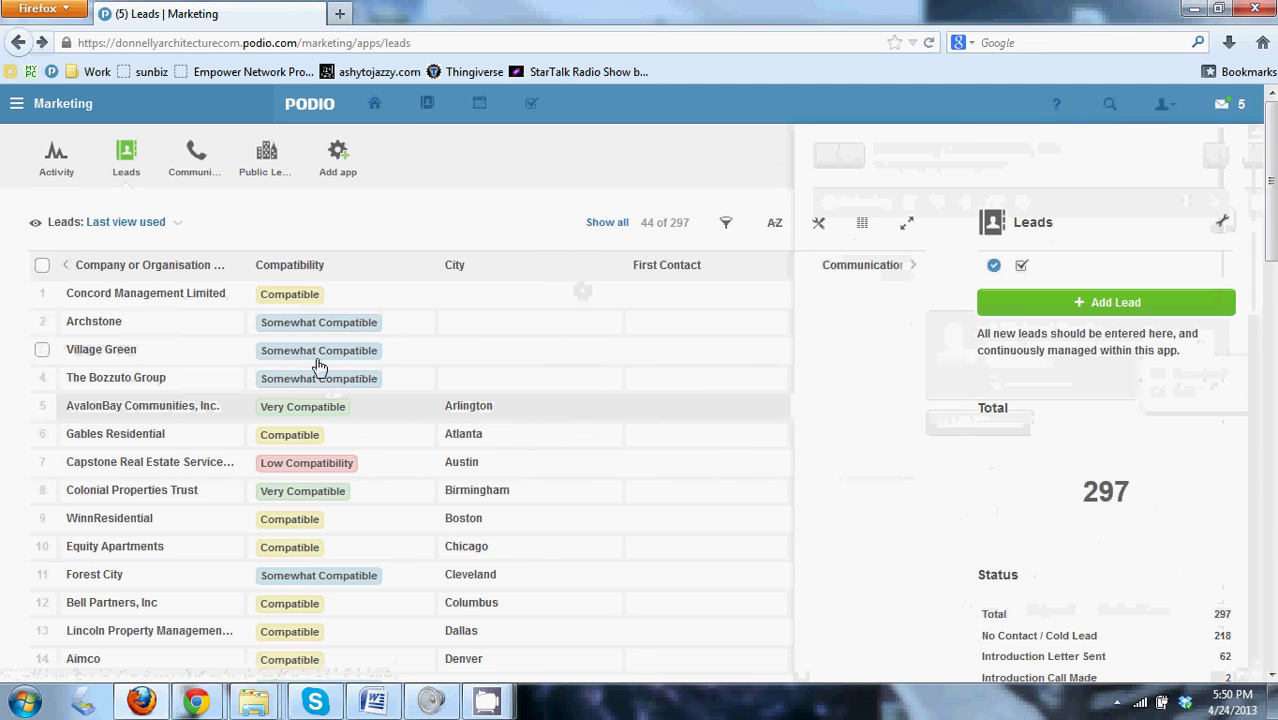
- Start a new lead and examine the choices of its required Compatibility field
{"action": "left_click", "coordinate": [1020, 318]}
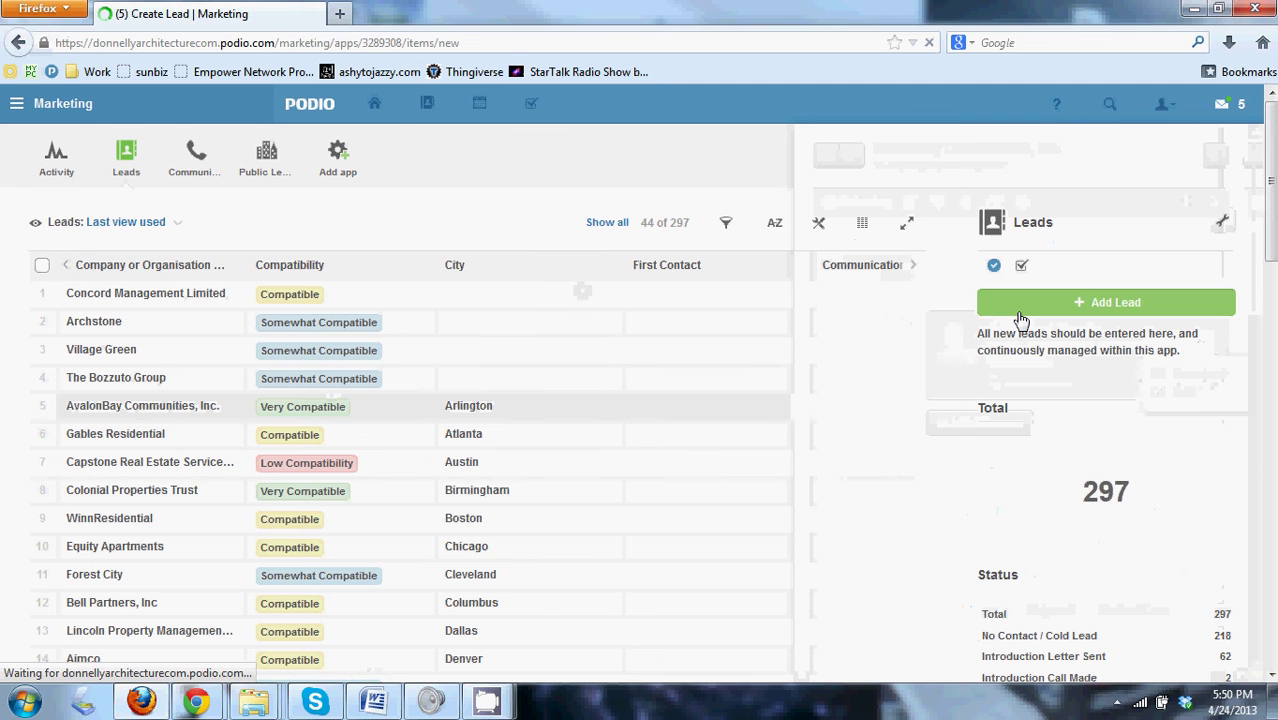
{"action": "scroll", "coordinate": [650, 428], "scroll_direction": "down", "scroll_amount": 3}
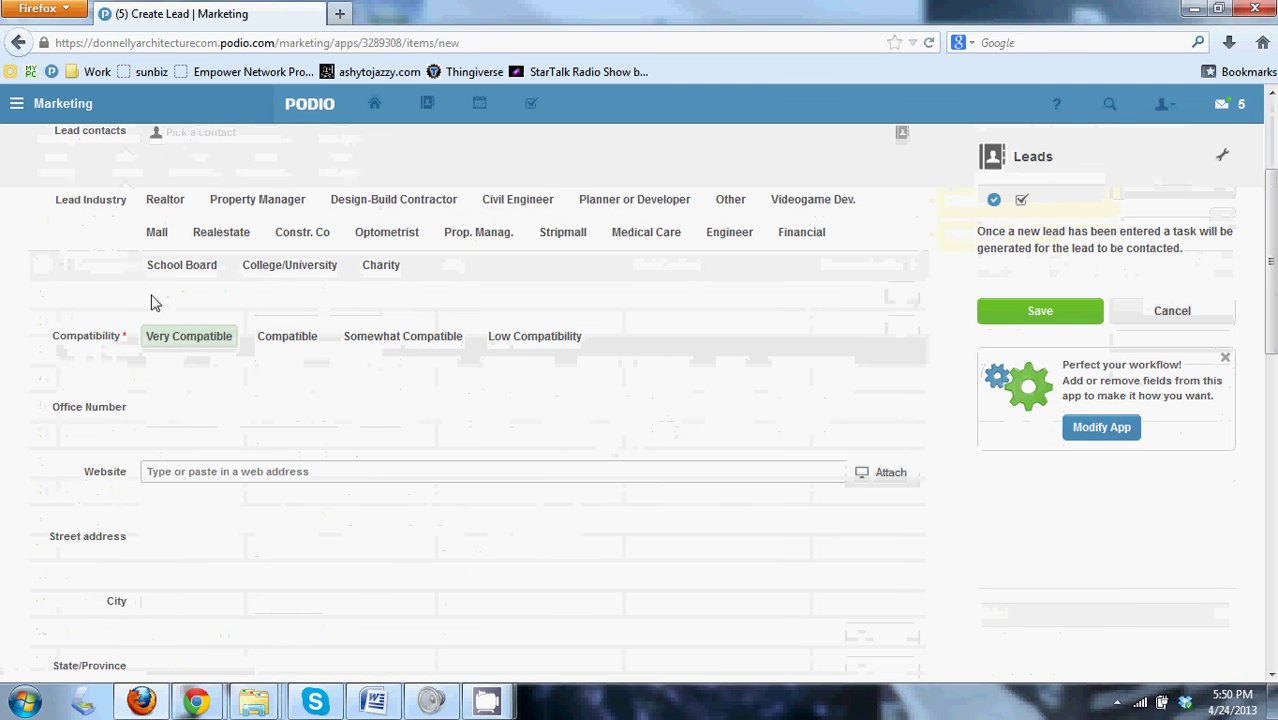
{"action": "left_click_drag", "start_coordinate": [134, 337], "coordinate": [119, 339]}
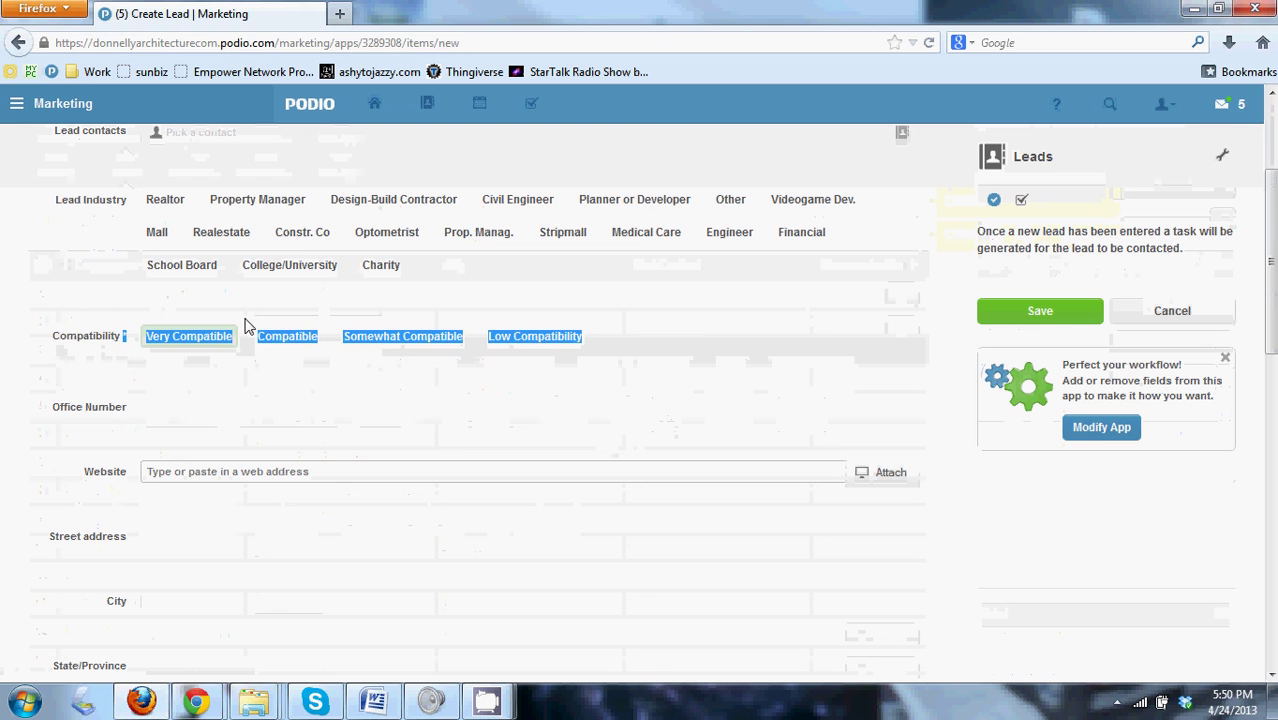
{"action": "left_click", "coordinate": [740, 345]}
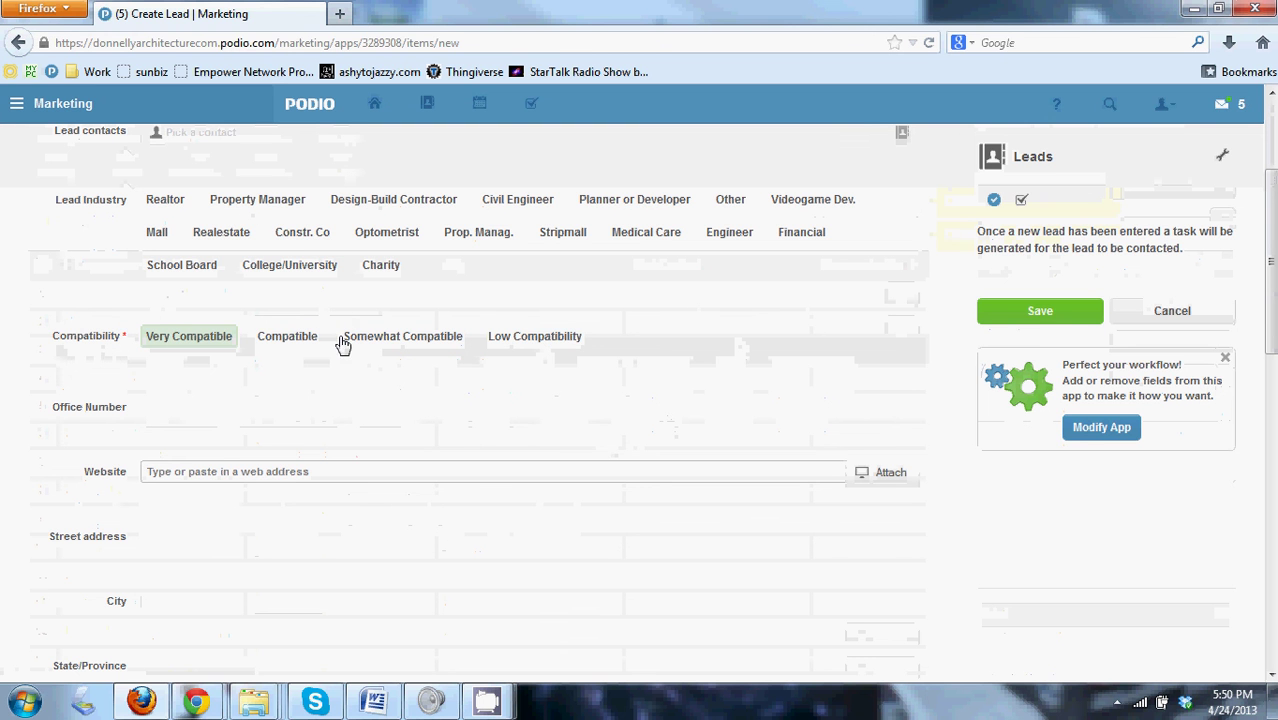
- Set the Lead Industry to Property Manager, Constr. Co, Design-Build Contractor, Optometrist and Prop. Manag
{"action": "triple_click", "coordinate": [99, 204]}
{"action": "left_click", "coordinate": [257, 199]}
{"action": "left_click", "coordinate": [302, 232]}
{"action": "left_click", "coordinate": [393, 199]}
{"action": "left_click", "coordinate": [405, 232]}
{"action": "left_click", "coordinate": [478, 232]}
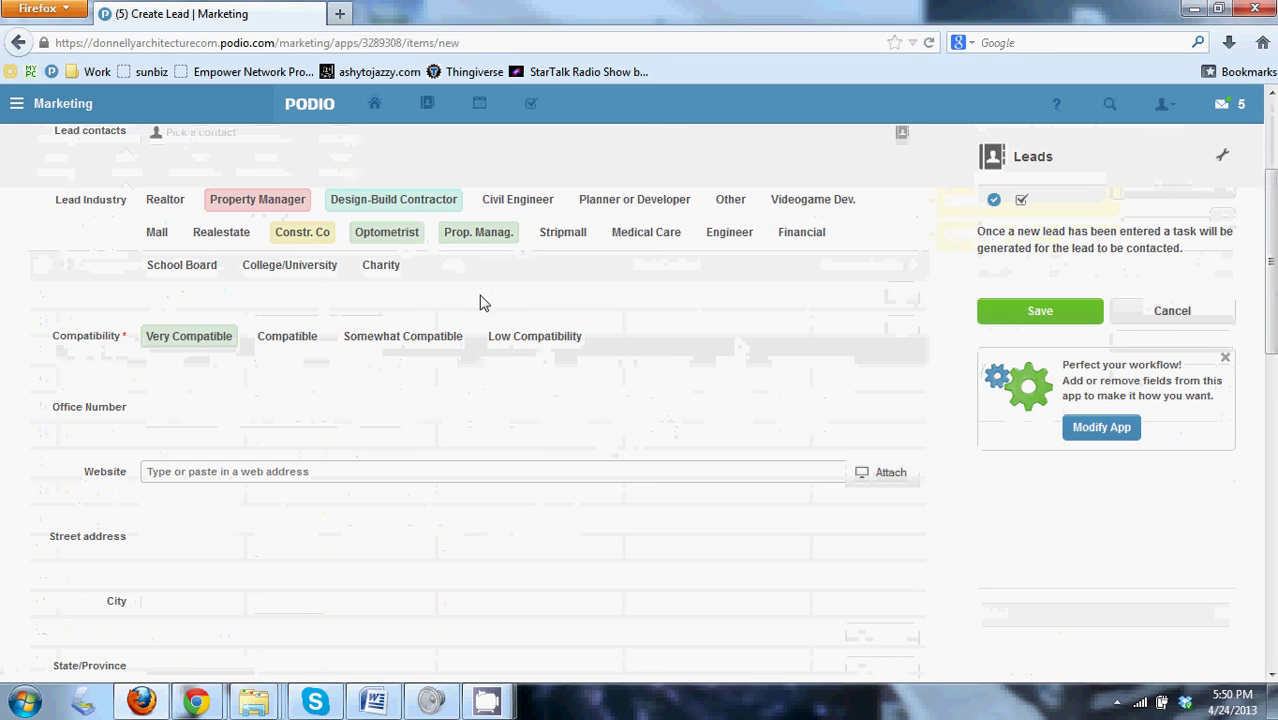
- Try the Somewhat Compatible, Low Compatibility and Compatible ratings, and return the lead's Compatibility to Very Compatible
{"action": "left_click", "coordinate": [403, 336]}
{"action": "left_click", "coordinate": [534, 336]}
{"action": "left_click", "coordinate": [287, 336]}
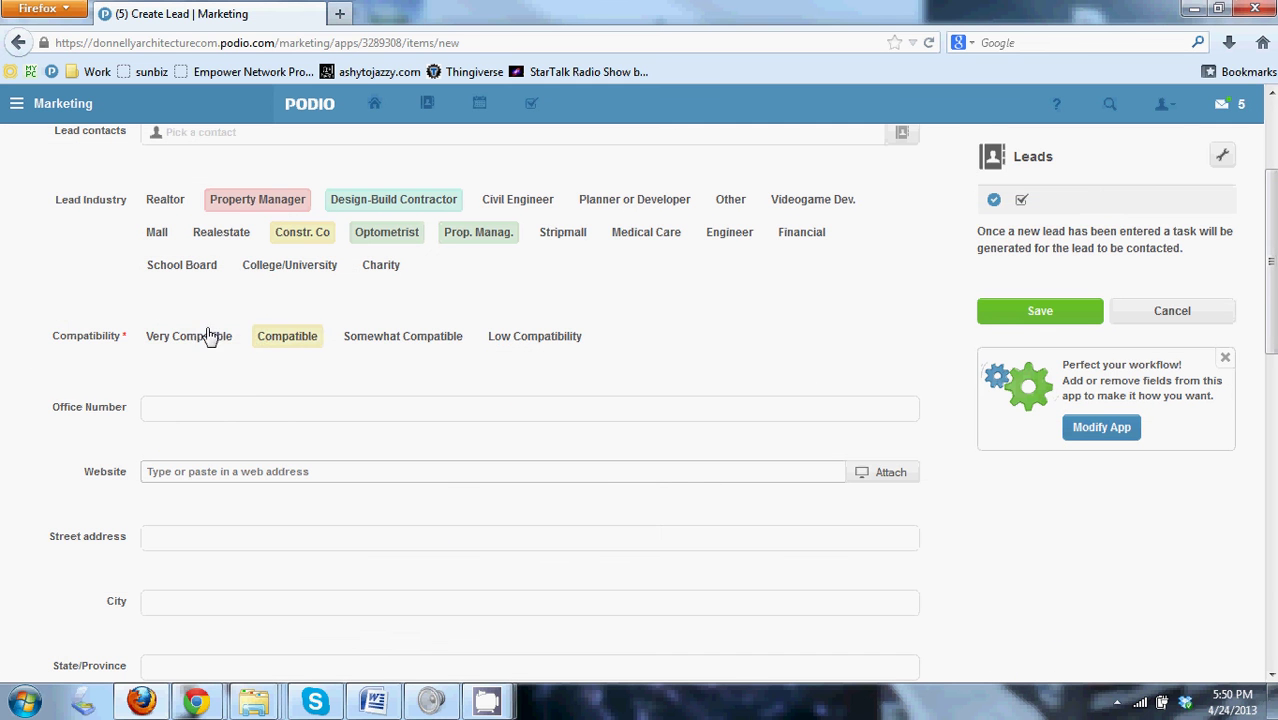
{"action": "left_click", "coordinate": [208, 336]}
{"action": "left_click", "coordinate": [330, 468]}
{"action": "scroll", "coordinate": [328, 440], "scroll_direction": "down", "scroll_amount": 1}
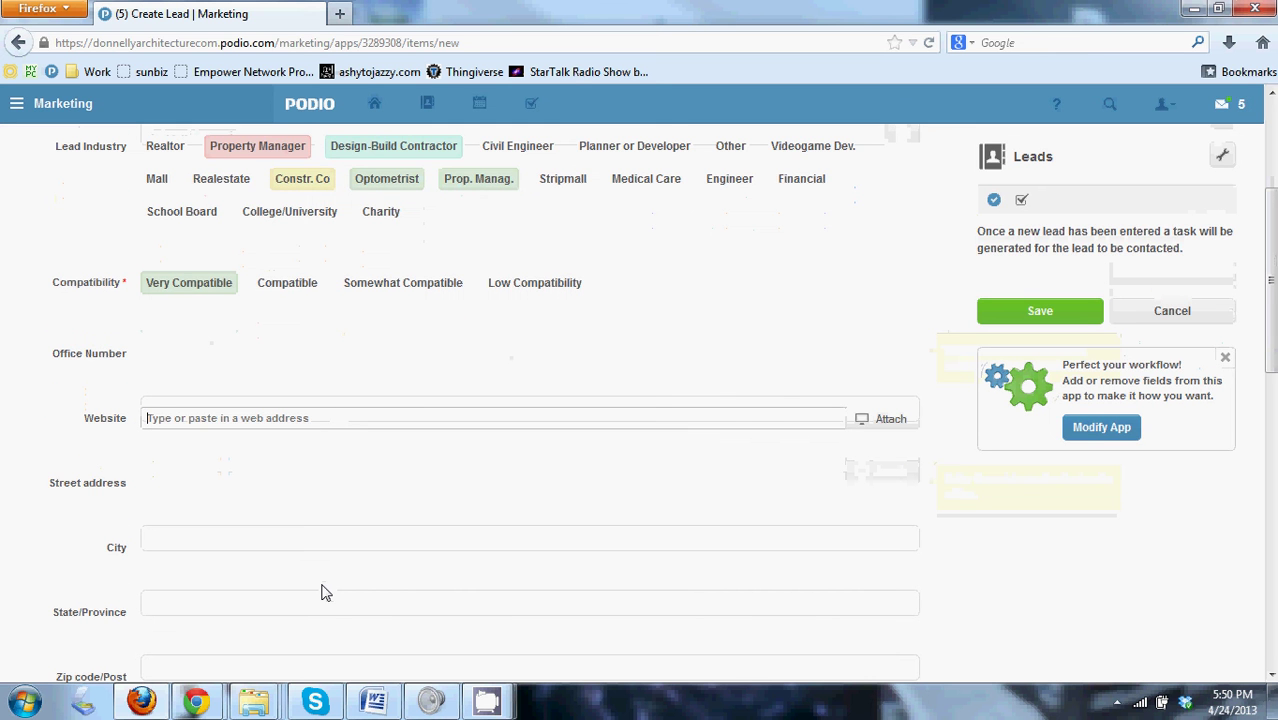
{"action": "type", "text": "www.facebook.com"}
{"action": "key", "text": "Return"}
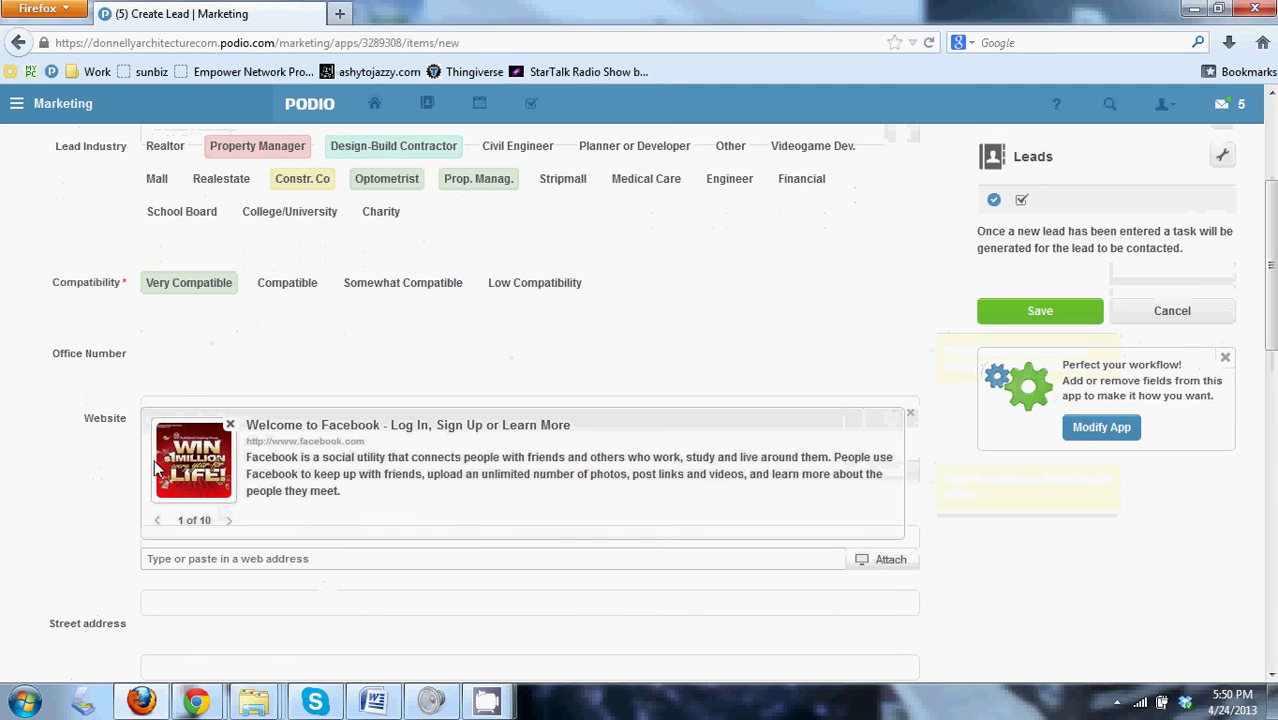
{"action": "left_click", "coordinate": [229, 521]}
{"action": "left_click", "coordinate": [230, 522]}
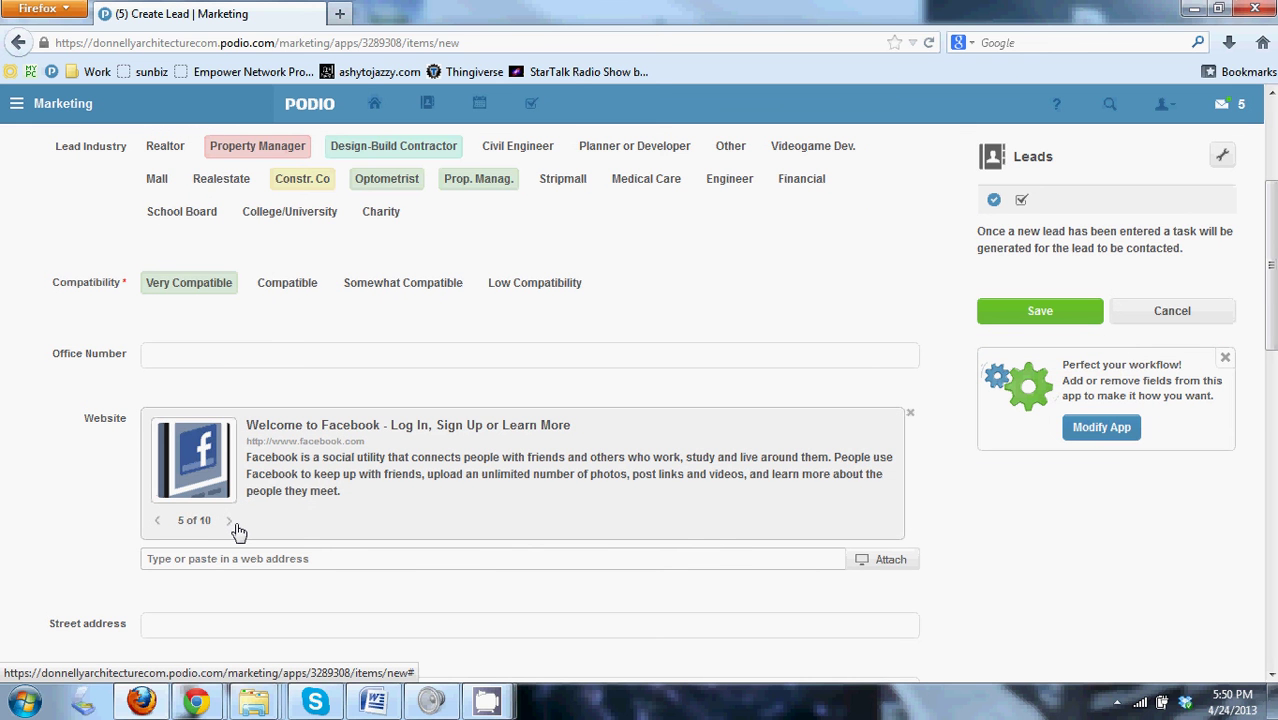
- Change the Facebook link's preview thumbnail to image 8 of 10, and remove the link from the Website field
{"action": "left_click", "coordinate": [230, 522]}
{"action": "left_click", "coordinate": [230, 522]}
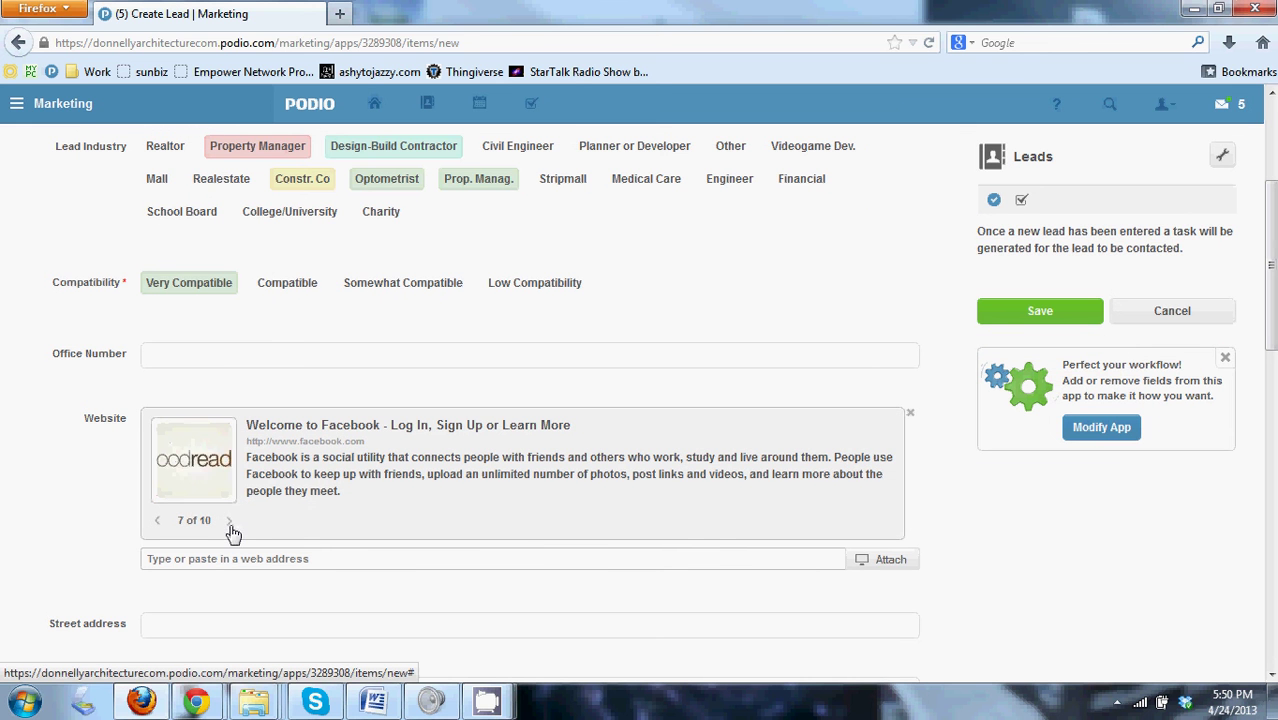
{"action": "left_click", "coordinate": [230, 522]}
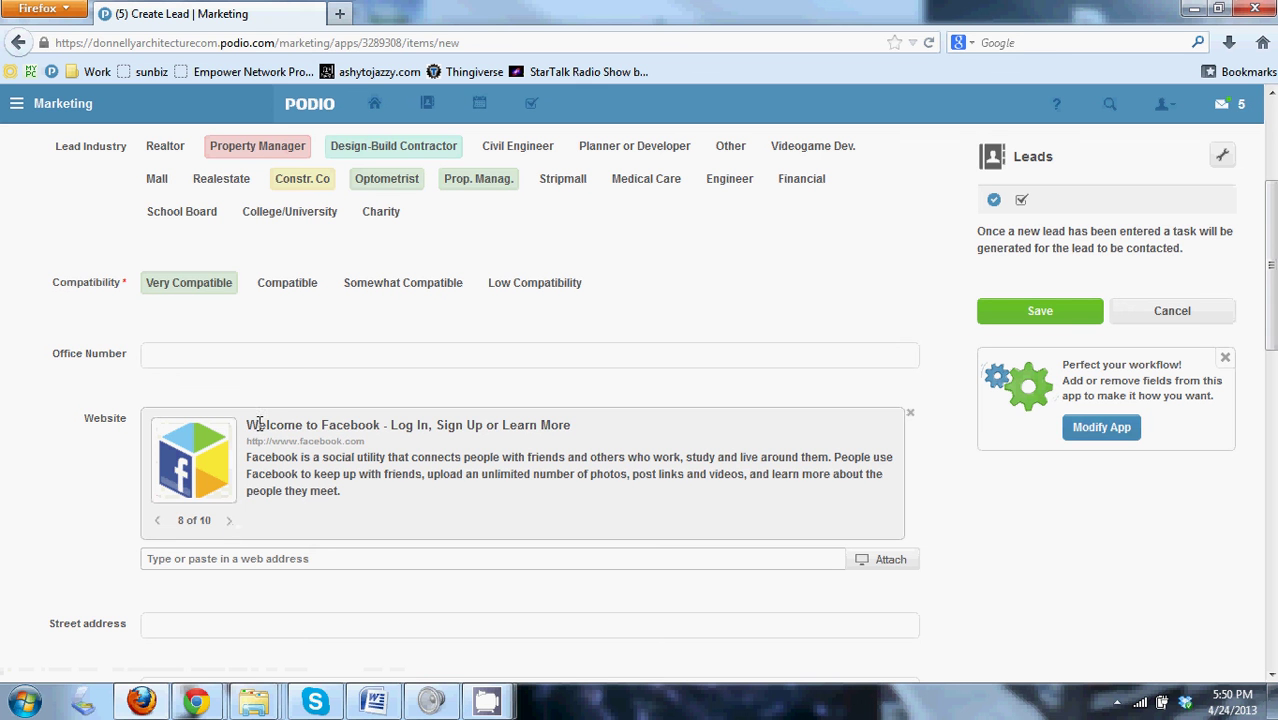
{"action": "left_click_drag", "start_coordinate": [258, 428], "coordinate": [576, 457]}
{"action": "left_click_drag", "start_coordinate": [260, 457], "coordinate": [340, 477]}
{"action": "left_click", "coordinate": [474, 557]}
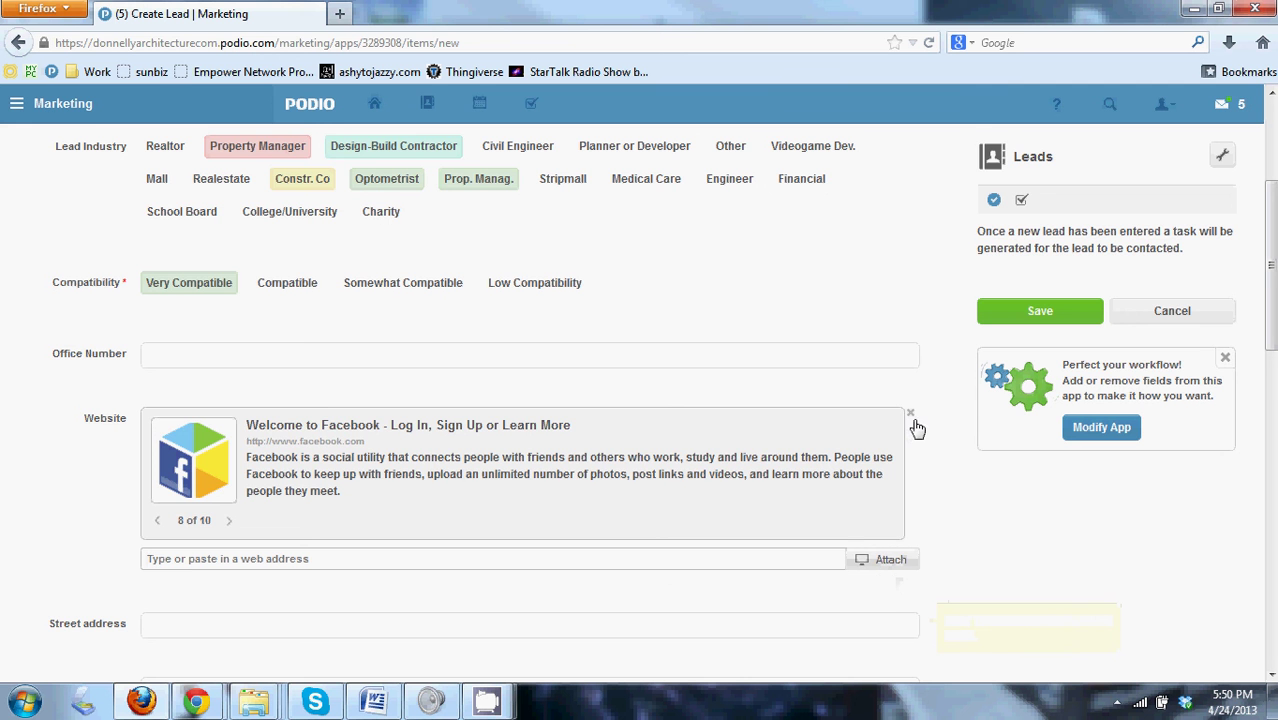
{"action": "left_click", "coordinate": [913, 422]}
- Examine the lead form's Street address, City, State/Province and Zip code/Post code fields
{"action": "scroll", "coordinate": [368, 427], "scroll_direction": "down", "scroll_amount": 1}
{"action": "scroll", "coordinate": [368, 427], "scroll_direction": "down", "scroll_amount": 3}
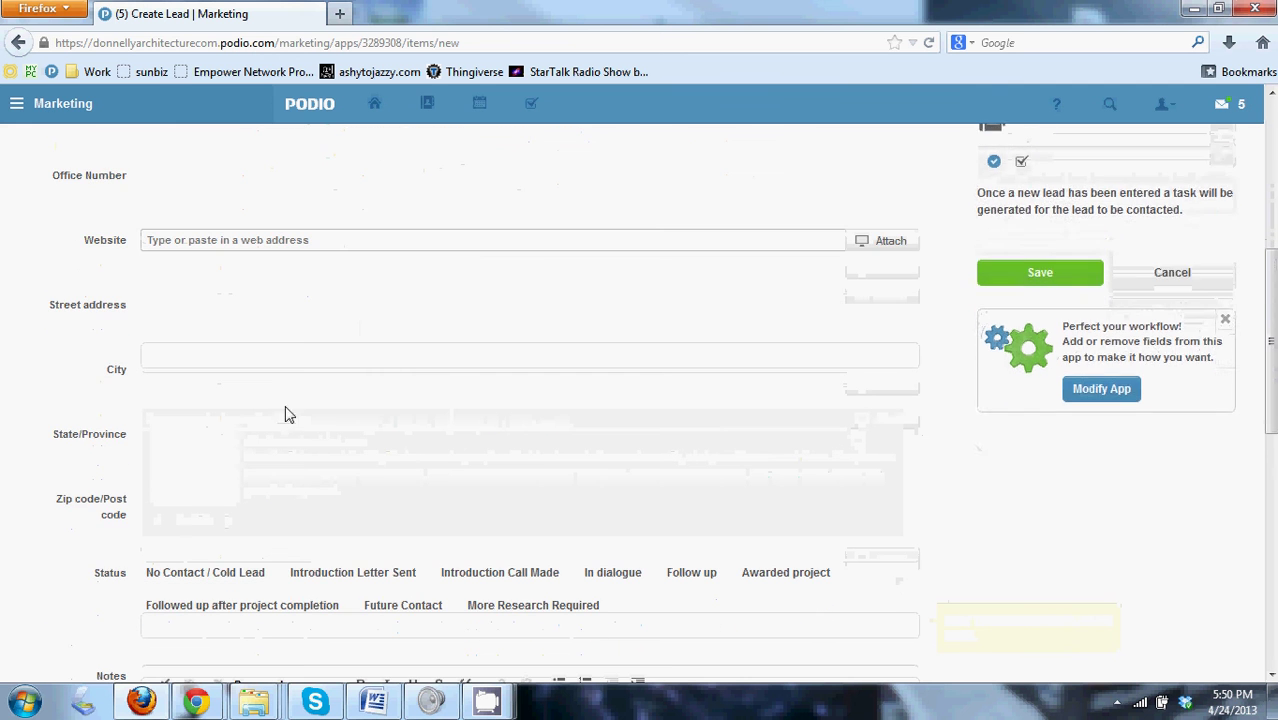
{"action": "left_click", "coordinate": [206, 301]}
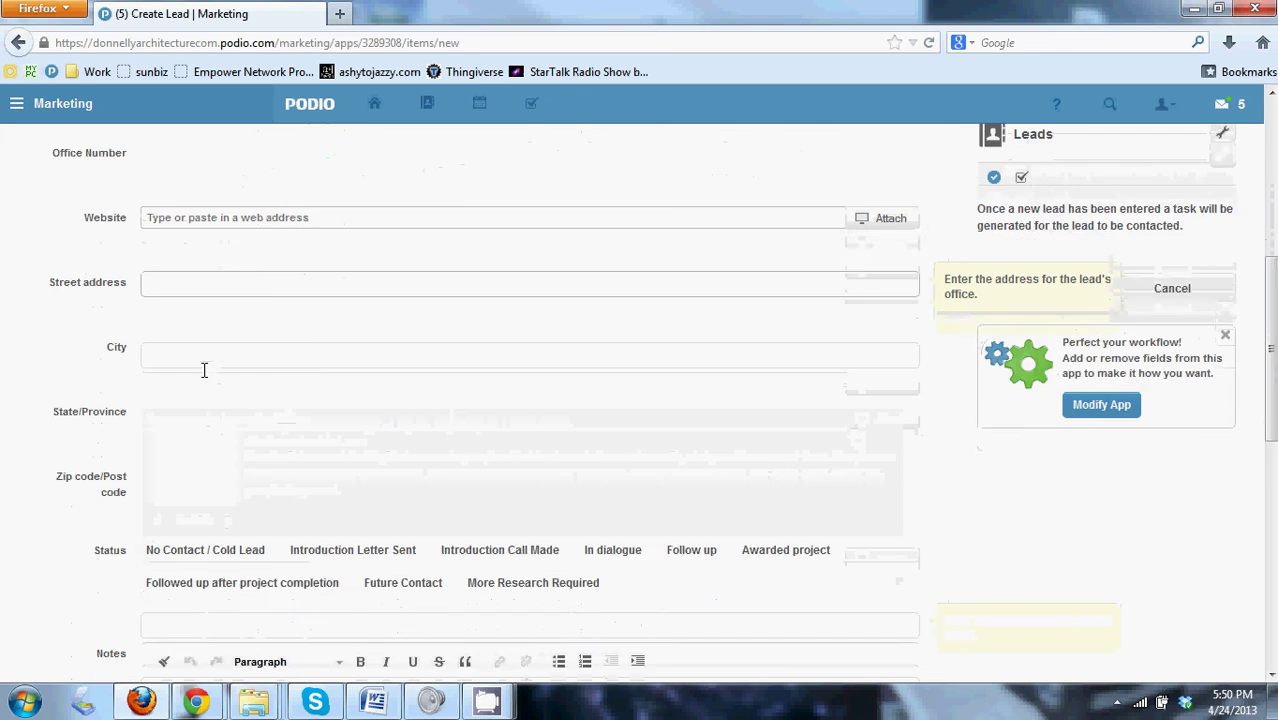
{"action": "scroll", "coordinate": [203, 368], "scroll_direction": "down", "scroll_amount": 1}
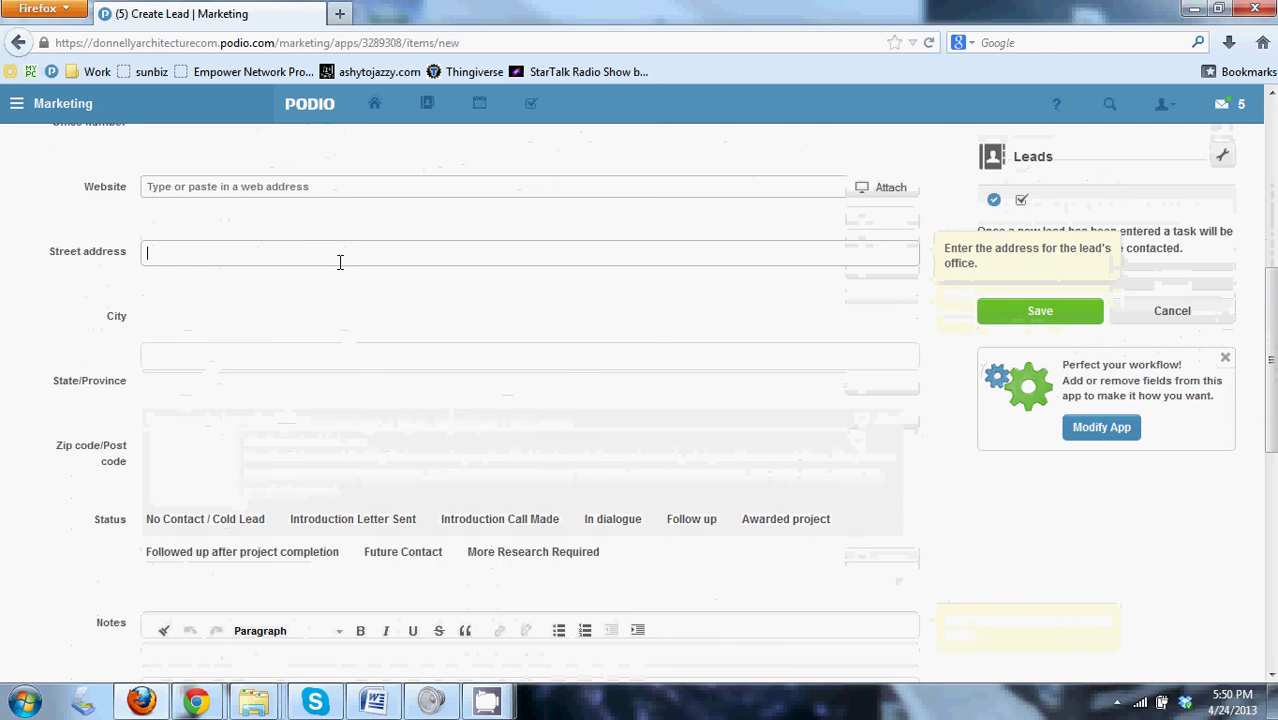
{"action": "scroll", "coordinate": [328, 345], "scroll_direction": "down", "scroll_amount": 1}
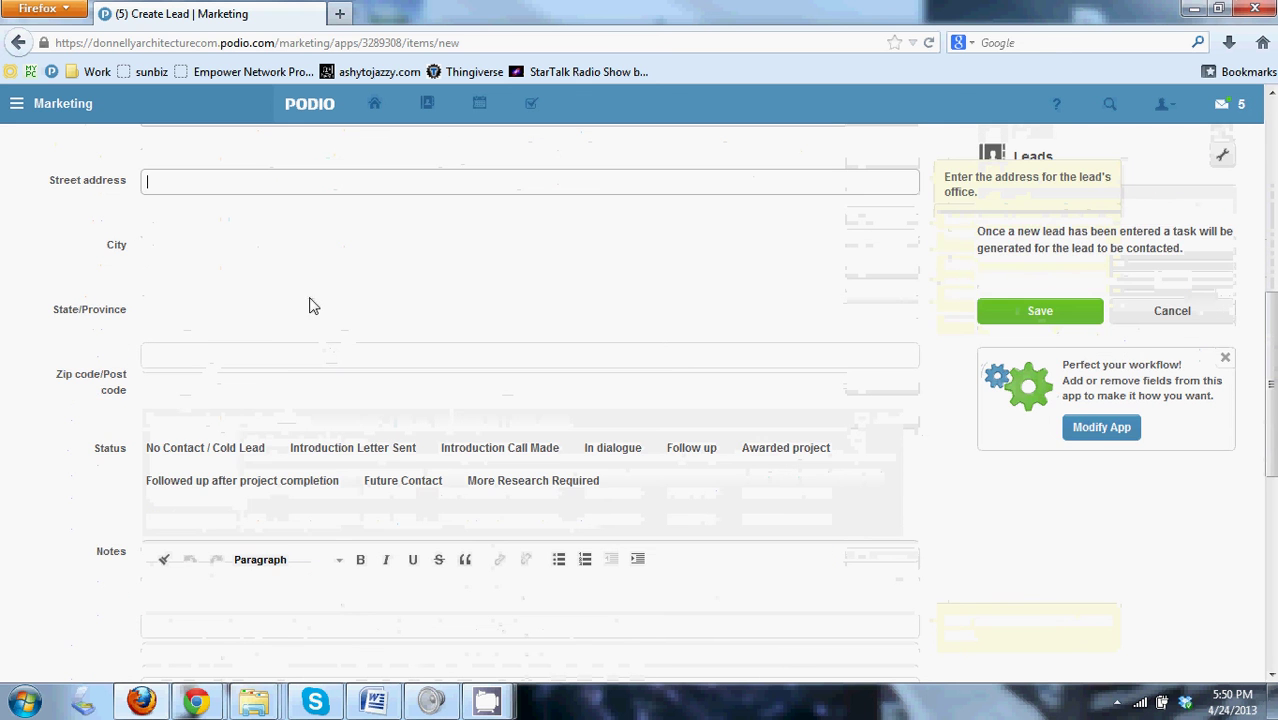
{"action": "left_click", "coordinate": [307, 309]}
{"action": "left_click", "coordinate": [317, 373]}
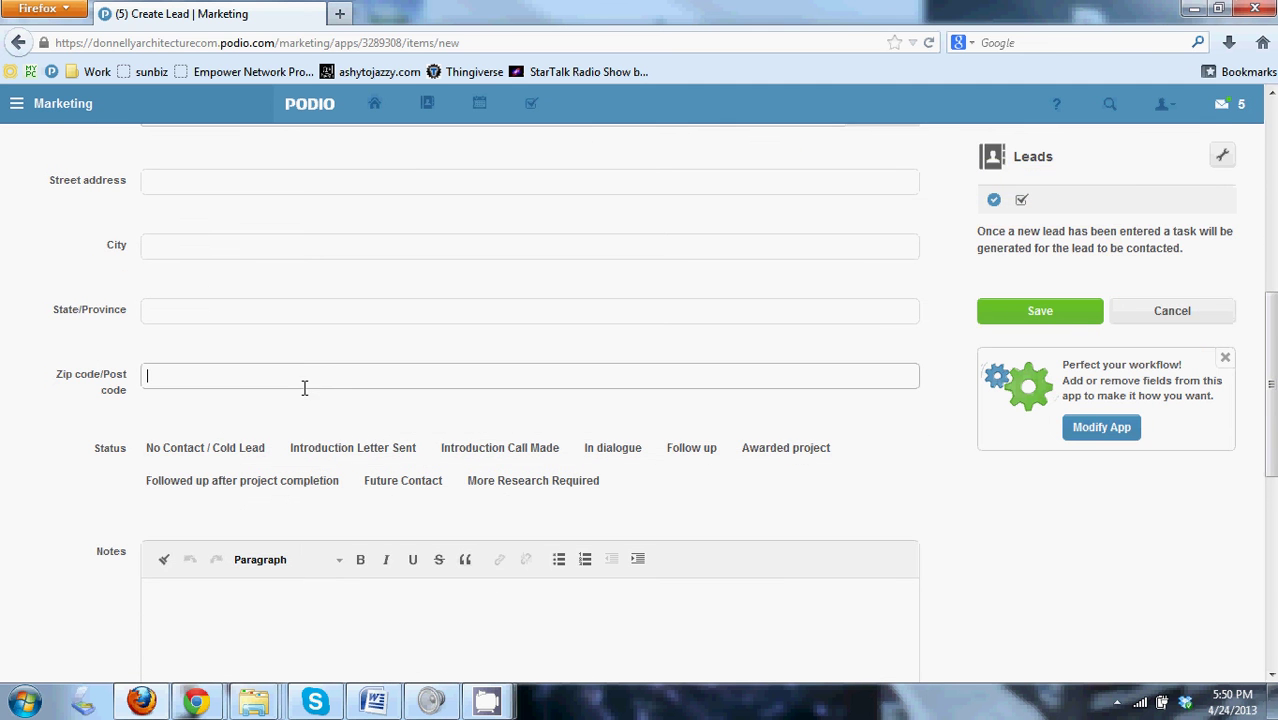
- Try the No Contact / Cold Lead status, and set the lead's Status to Introduction Letter Sent and Follow up
{"action": "scroll", "coordinate": [208, 430], "scroll_direction": "down", "scroll_amount": 2}
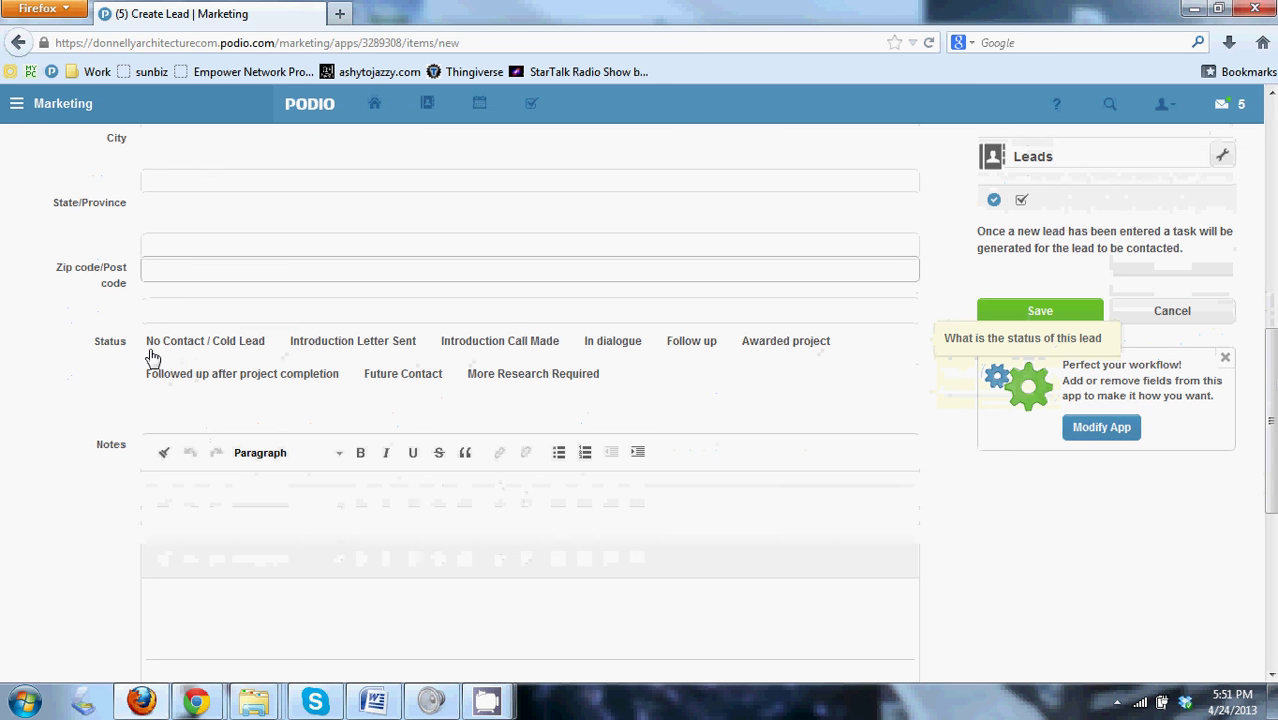
{"action": "left_click", "coordinate": [240, 352]}
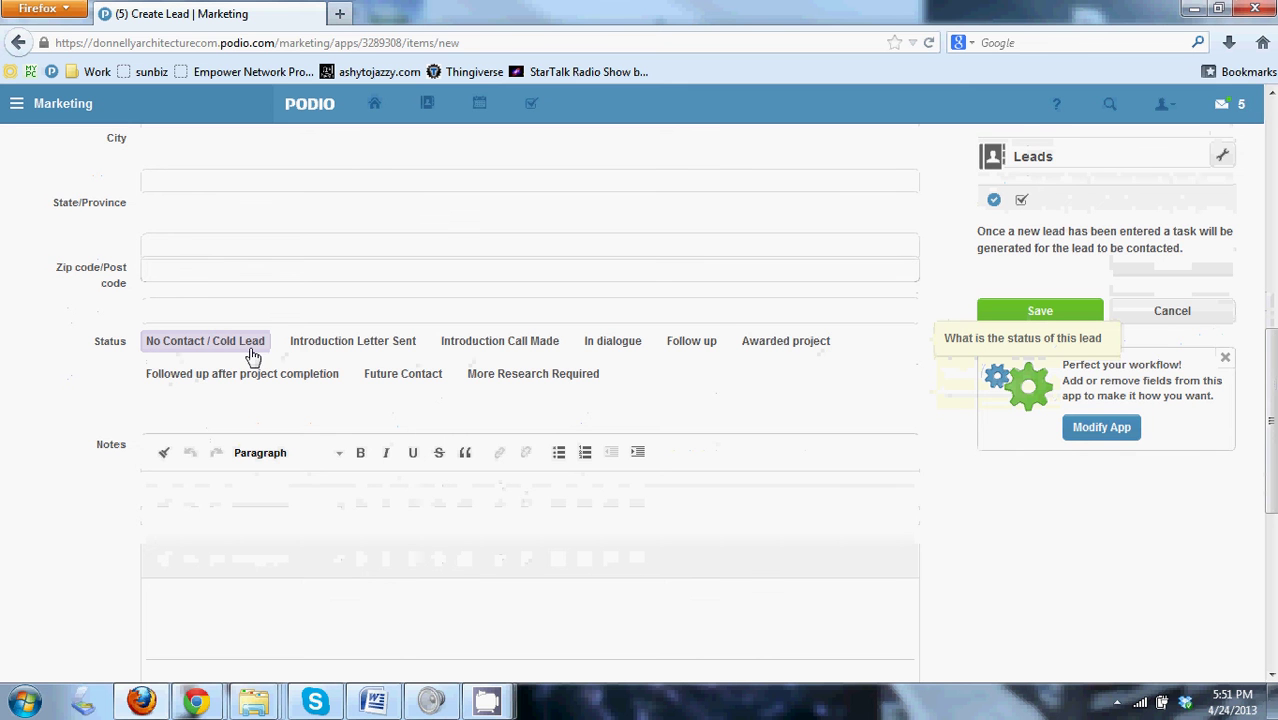
{"action": "left_click", "coordinate": [691, 345]}
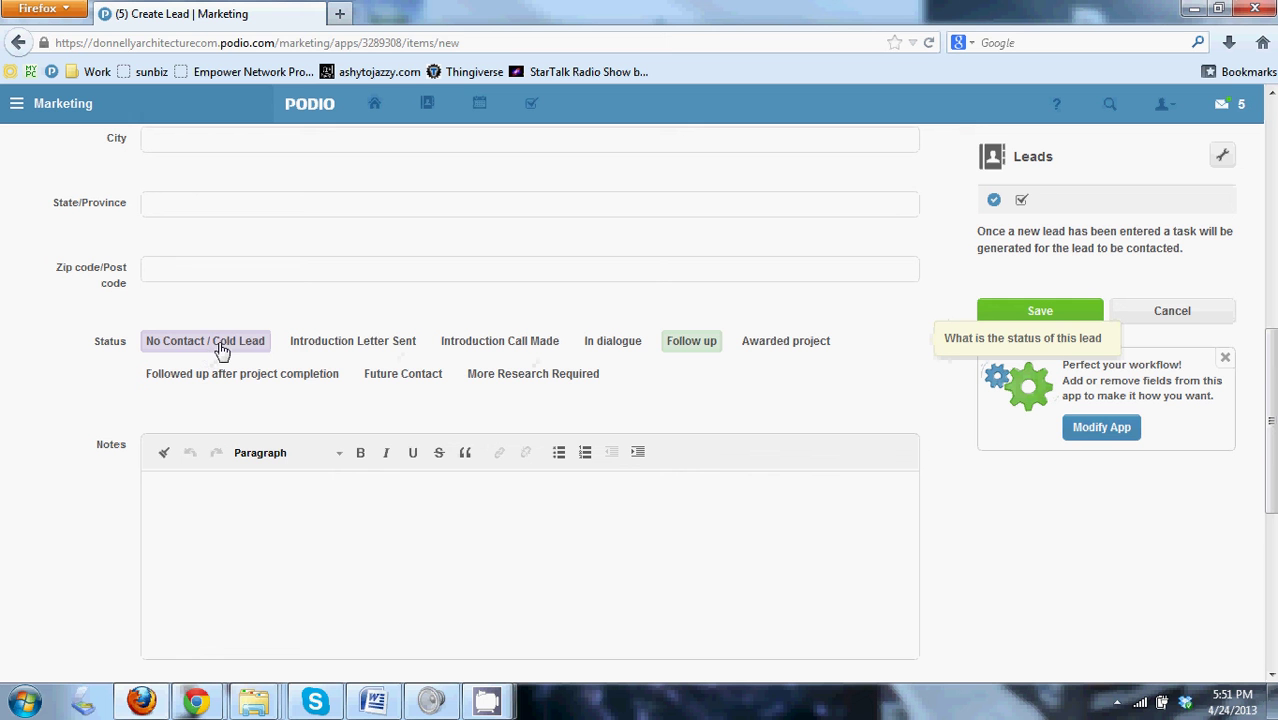
{"action": "left_click", "coordinate": [350, 348]}
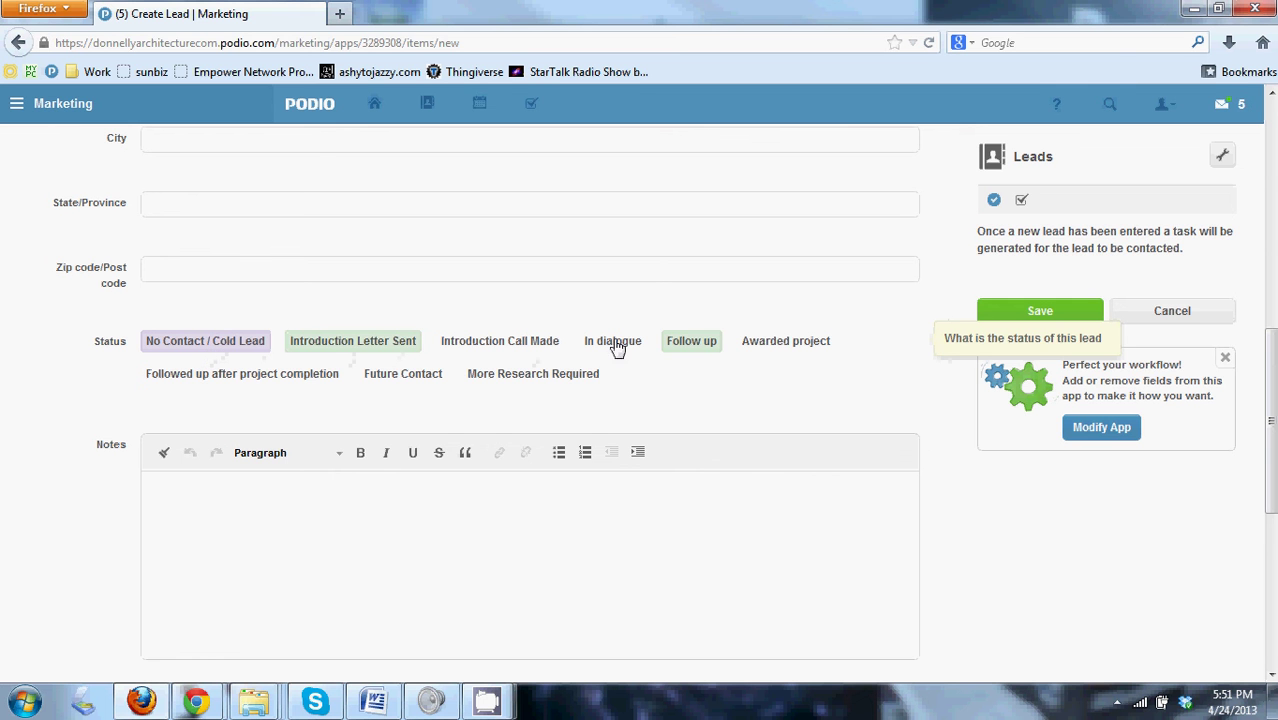
{"action": "left_click", "coordinate": [692, 352]}
{"action": "left_click", "coordinate": [188, 345]}
{"action": "left_click", "coordinate": [692, 352]}
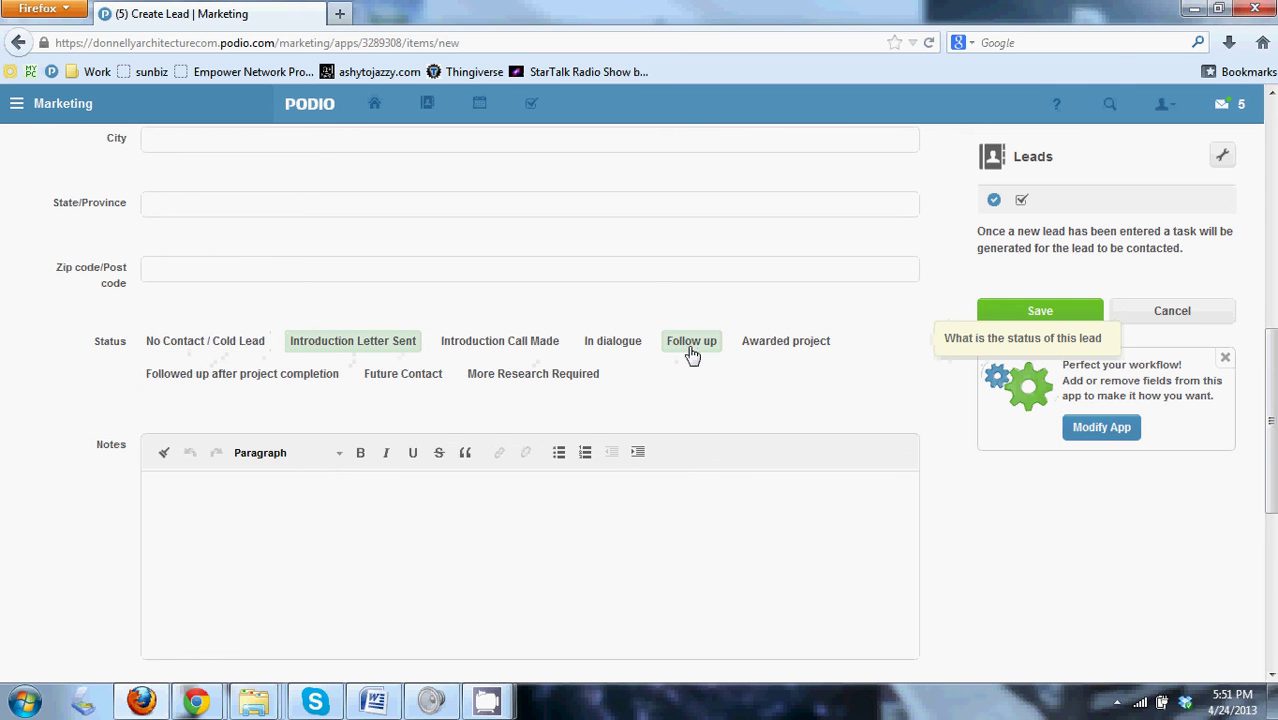
- Enter the sample text dgsfdg in the lead's Notes and try the link option on it
{"action": "left_click", "coordinate": [668, 436]}
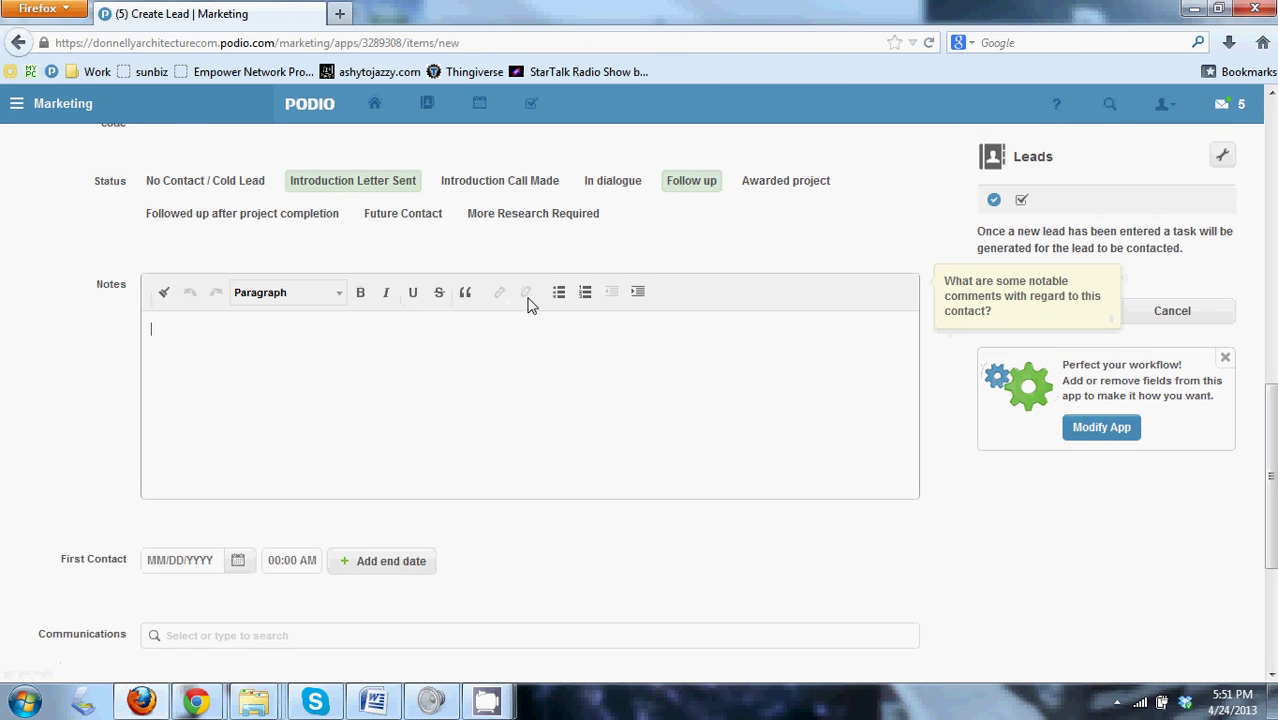
{"action": "type", "text": "dgsfd"}
{"action": "type", "text": "g"}
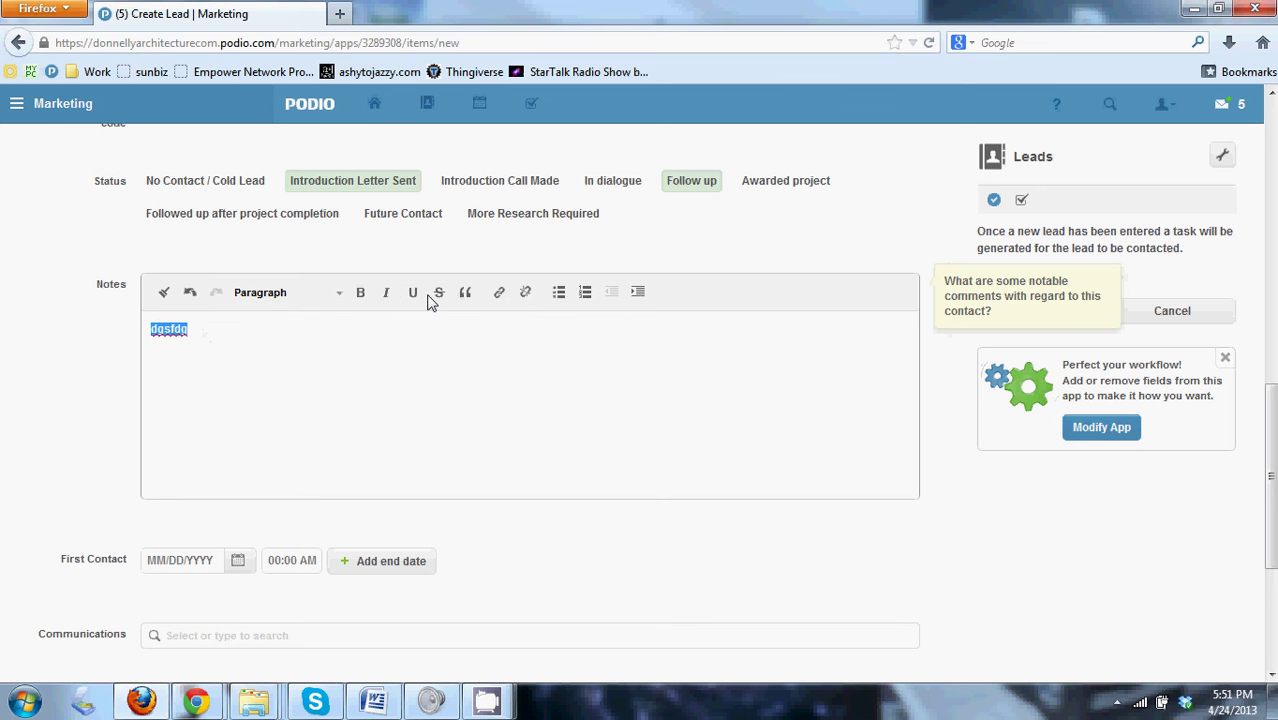
{"action": "left_click", "coordinate": [500, 292]}
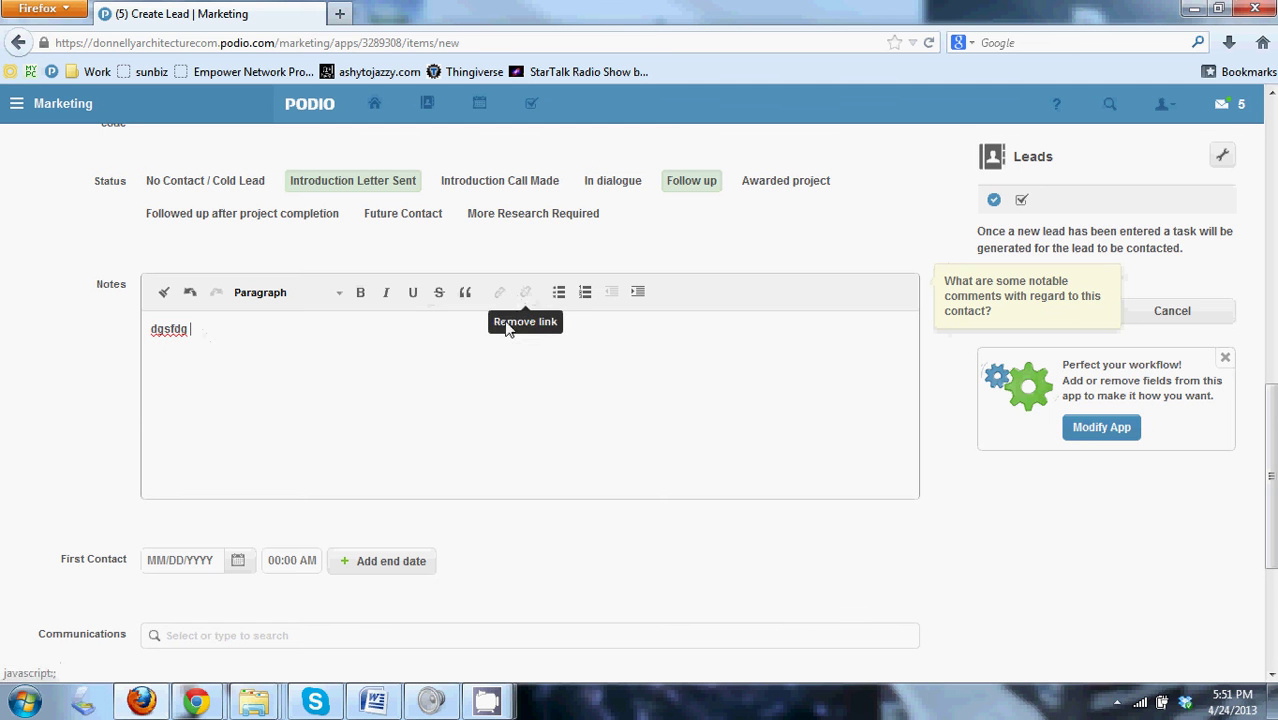
{"action": "left_click", "coordinate": [120, 402]}
- Cancel the new lead without saving it and return to the Leads app
{"action": "scroll", "coordinate": [199, 452], "scroll_direction": "down", "scroll_amount": 2}
{"action": "scroll", "coordinate": [199, 452], "scroll_direction": "down", "scroll_amount": 3}
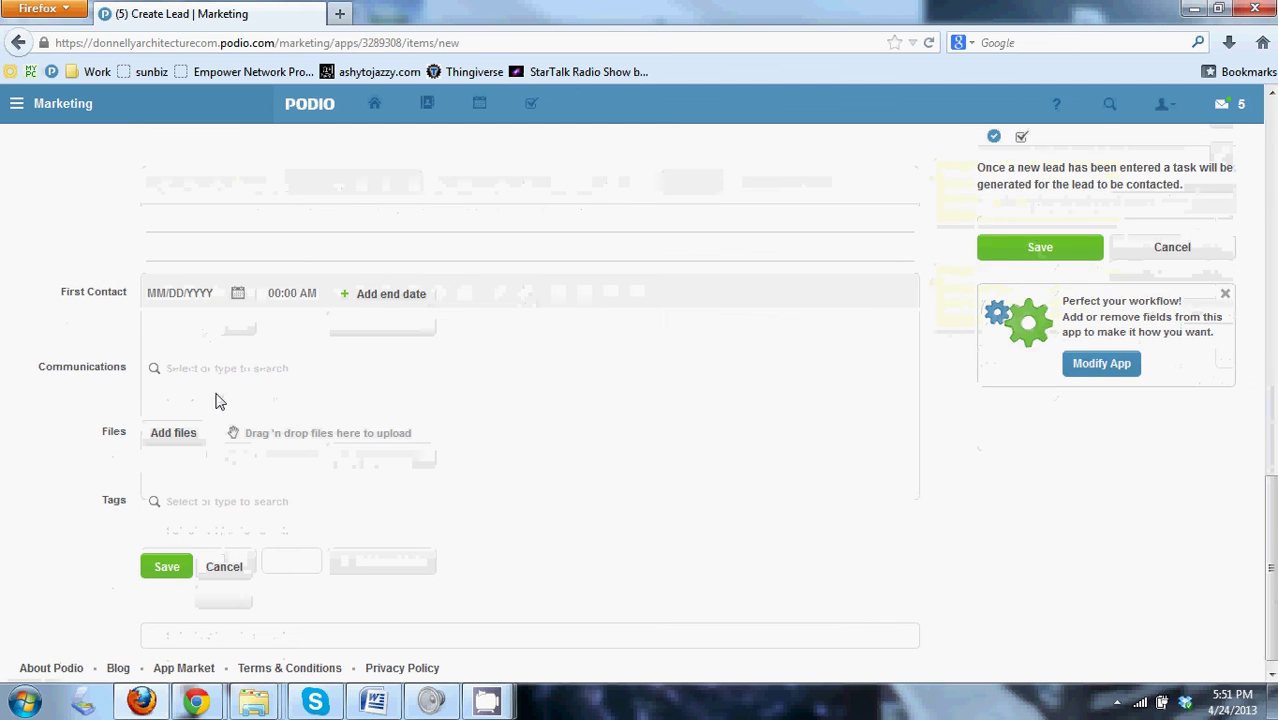
{"action": "left_click", "coordinate": [238, 560]}
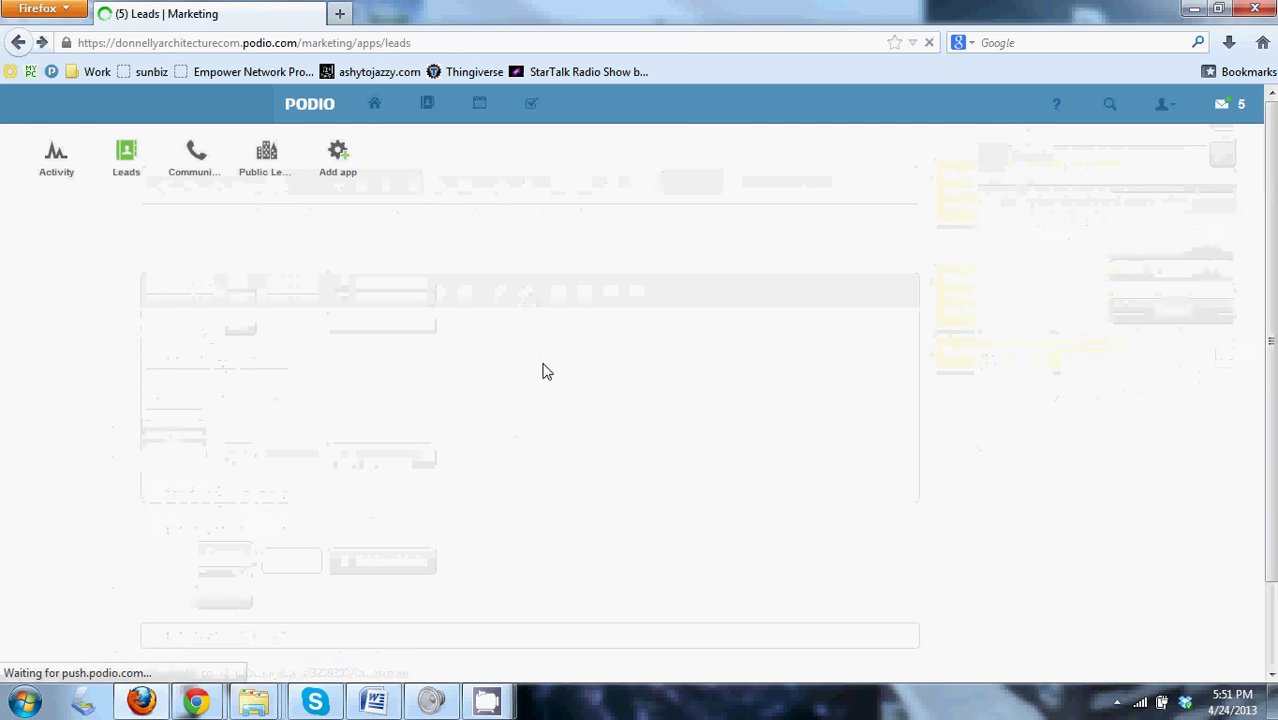